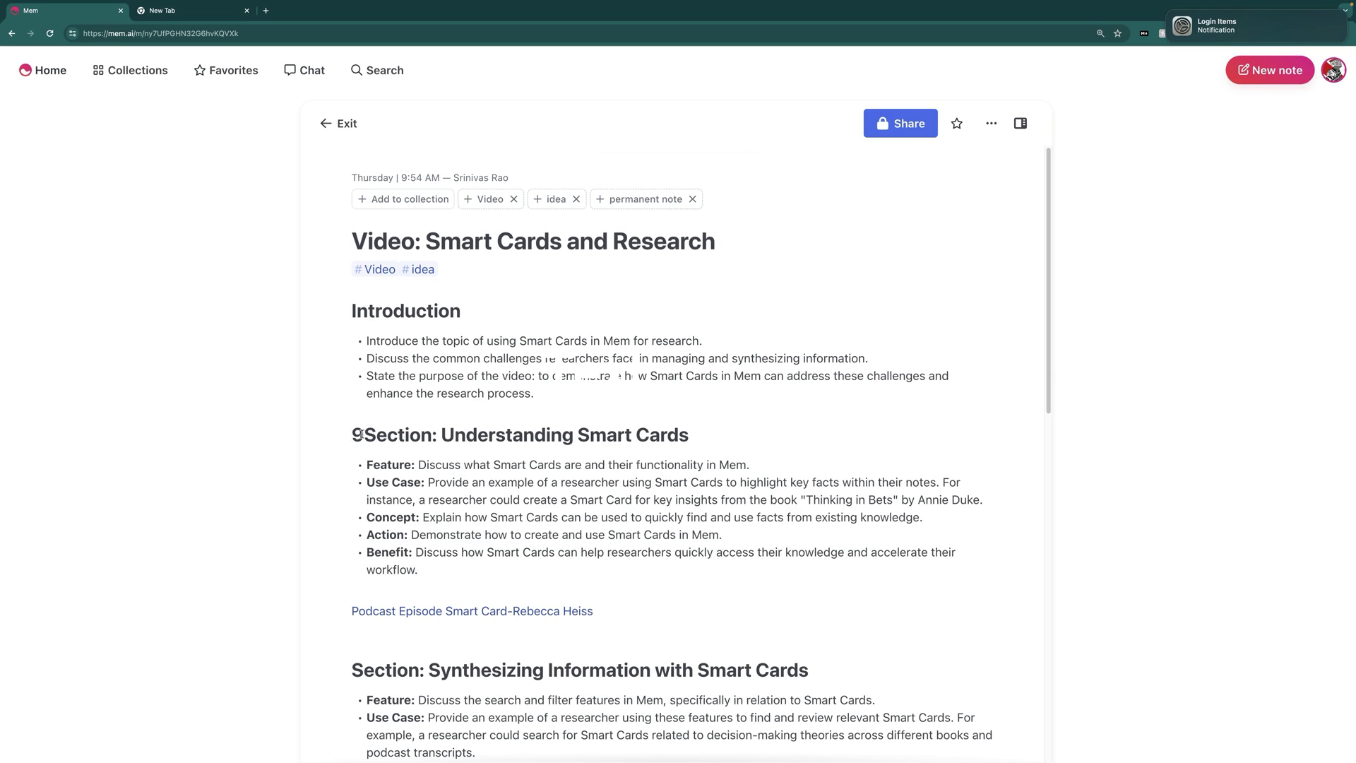
- Delete the stray character before the "Section: Understanding Smart Cards" heading and review the outline through its "Summarize Information from a Book" list
key(BackSpace)
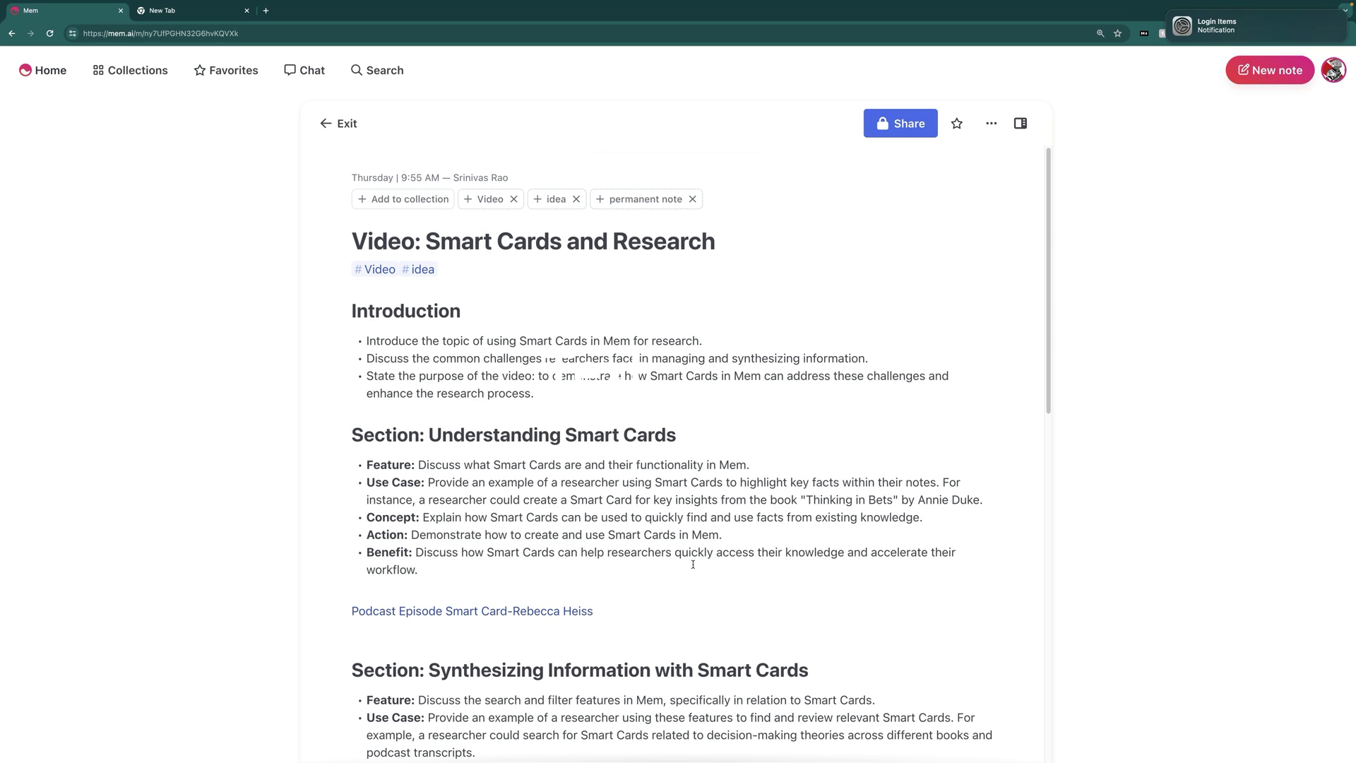
scroll(681, 524, down, 3)
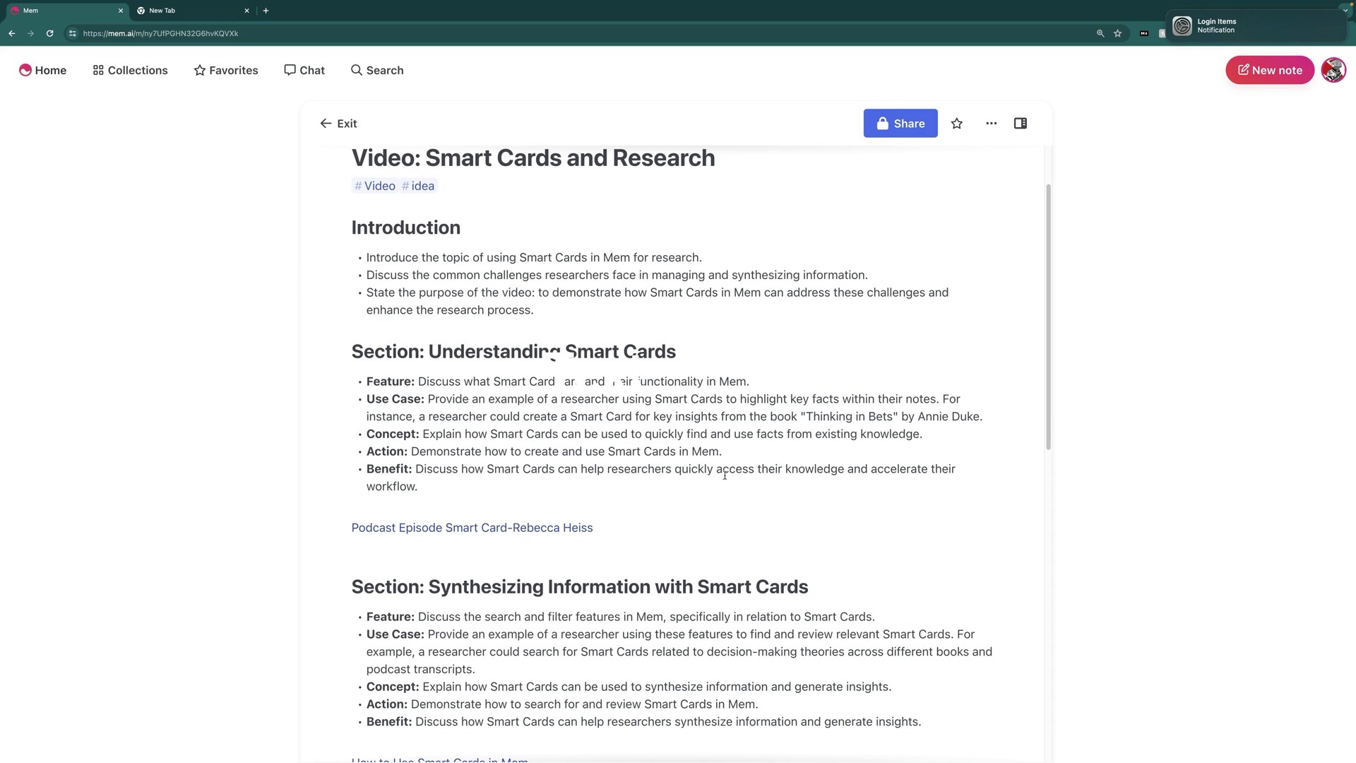
scroll(728, 487, down, 3)
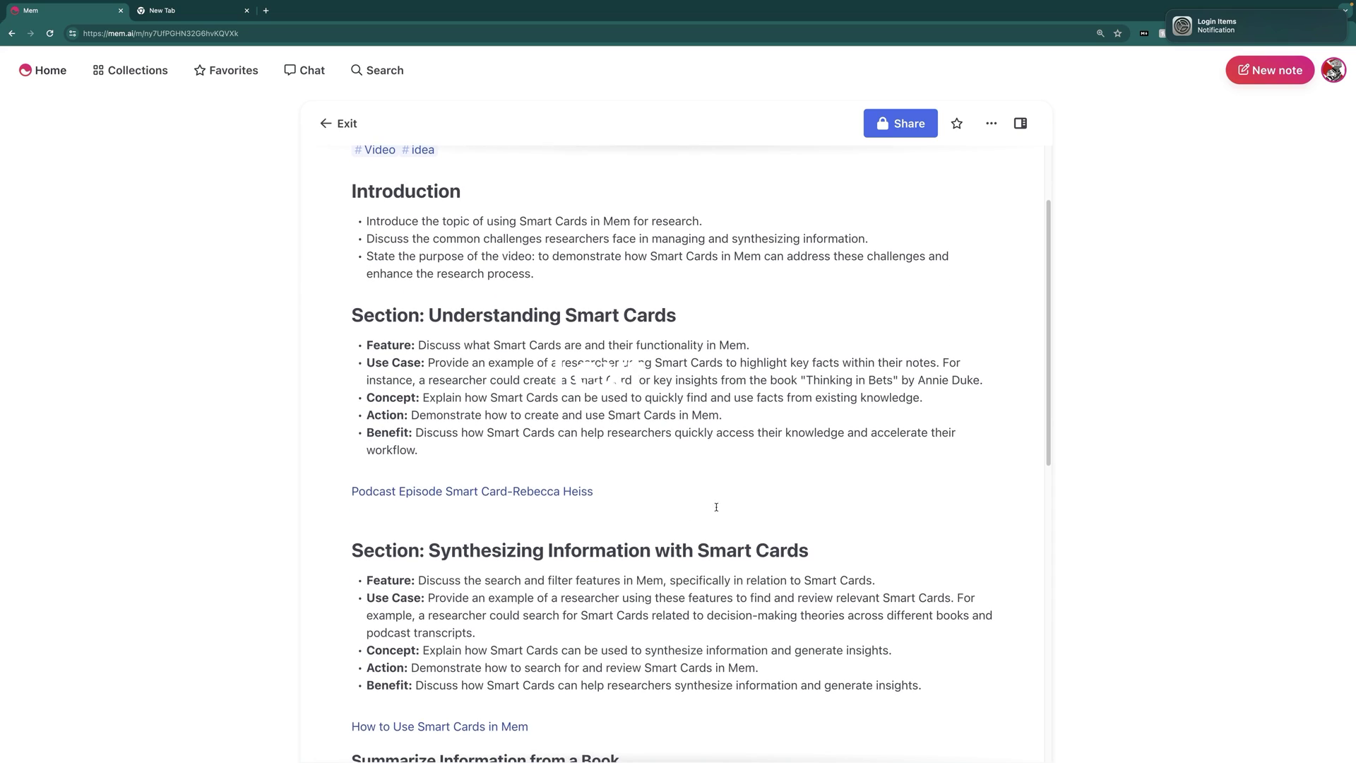
scroll(713, 514, down, 5)
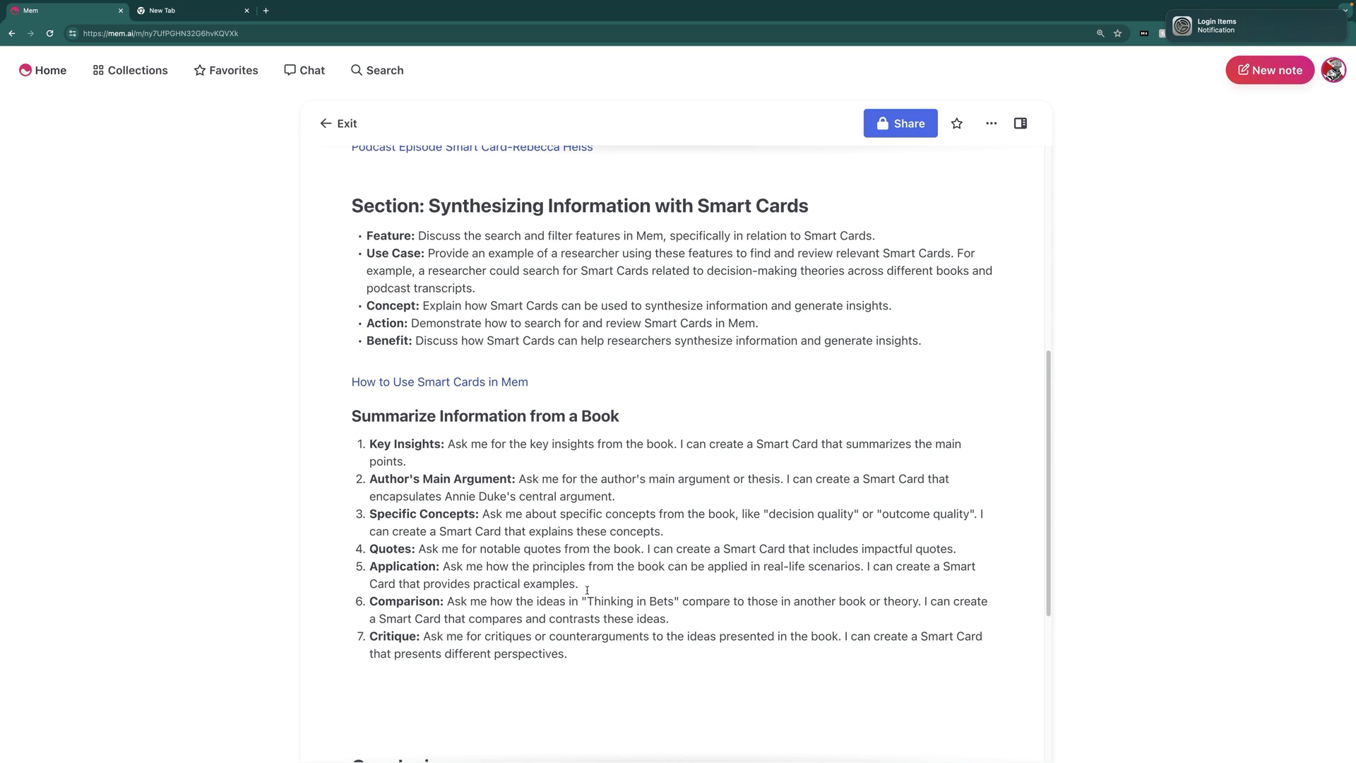
scroll(587, 591, down, 1)
scroll(590, 587, up, 4)
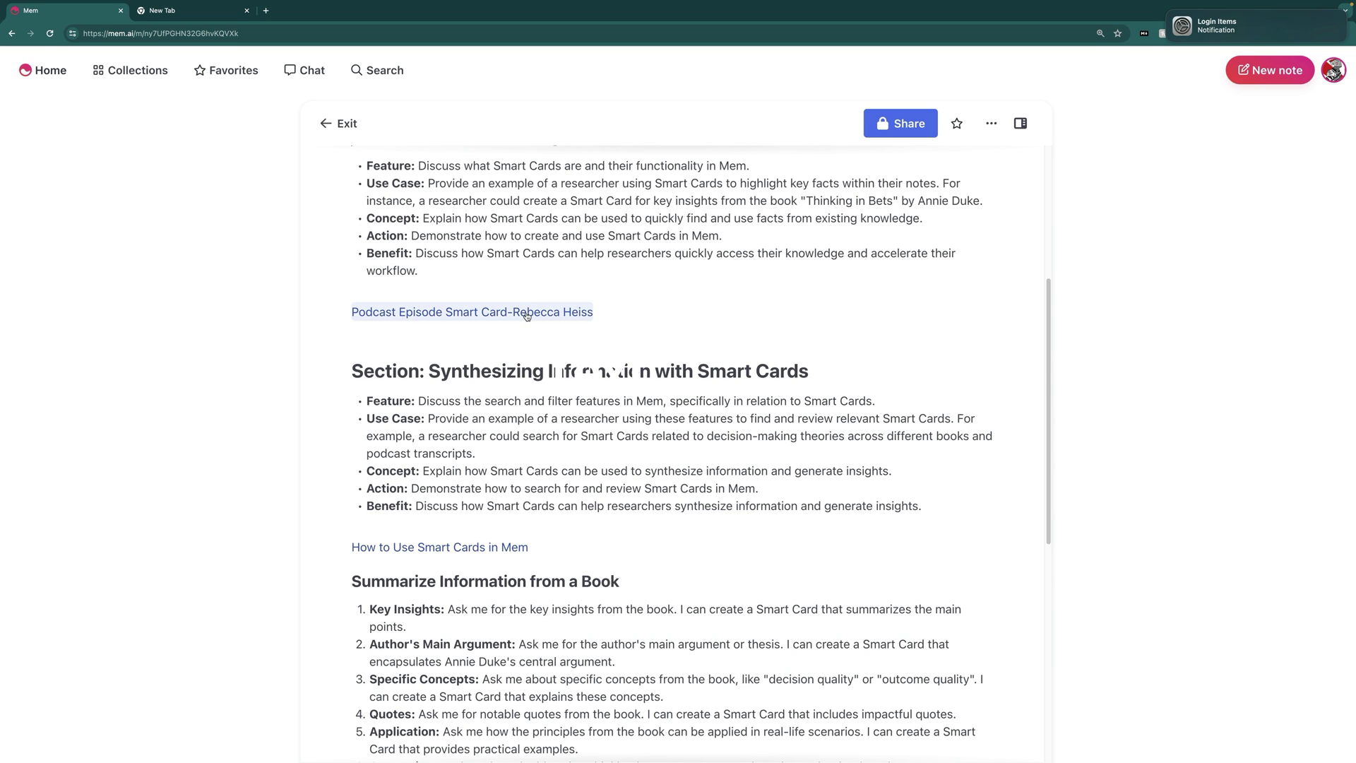
scroll(529, 403, down, 3)
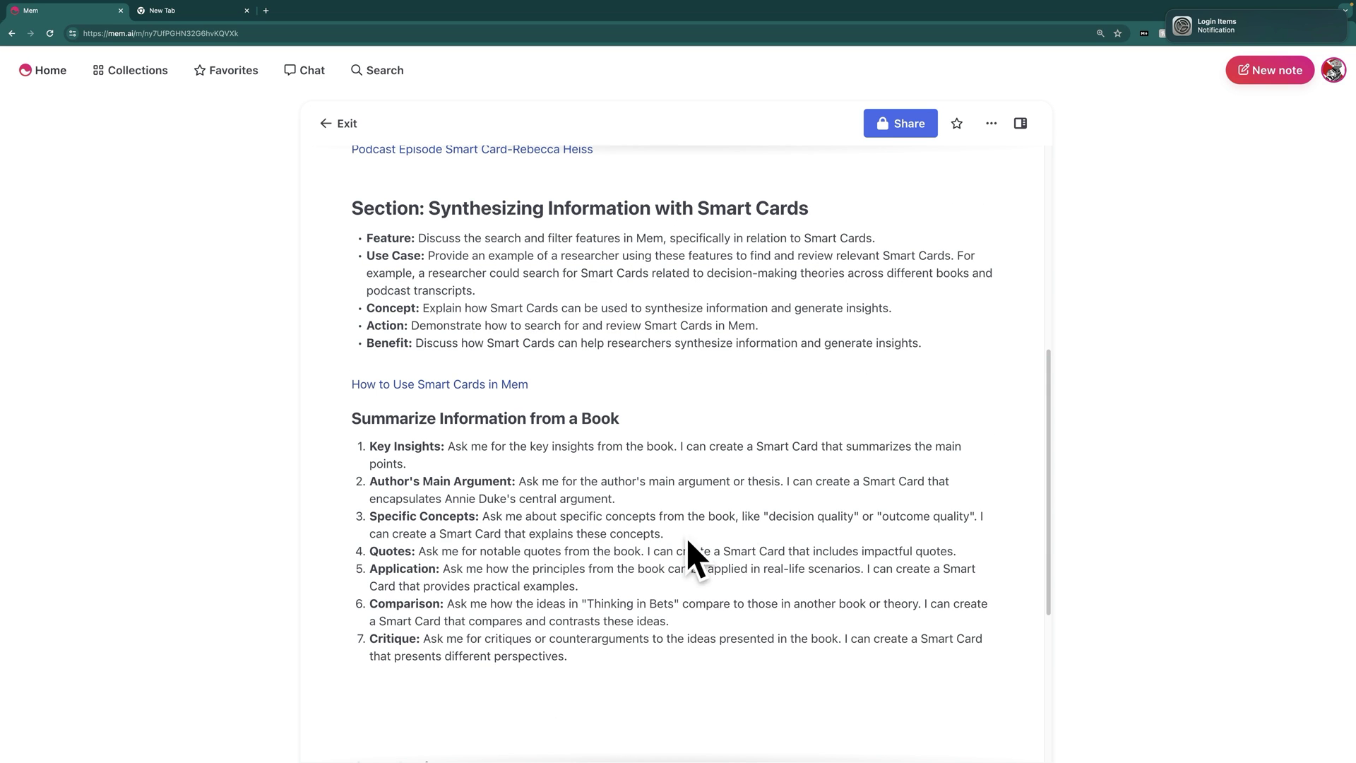
scroll(576, 538, up, 1)
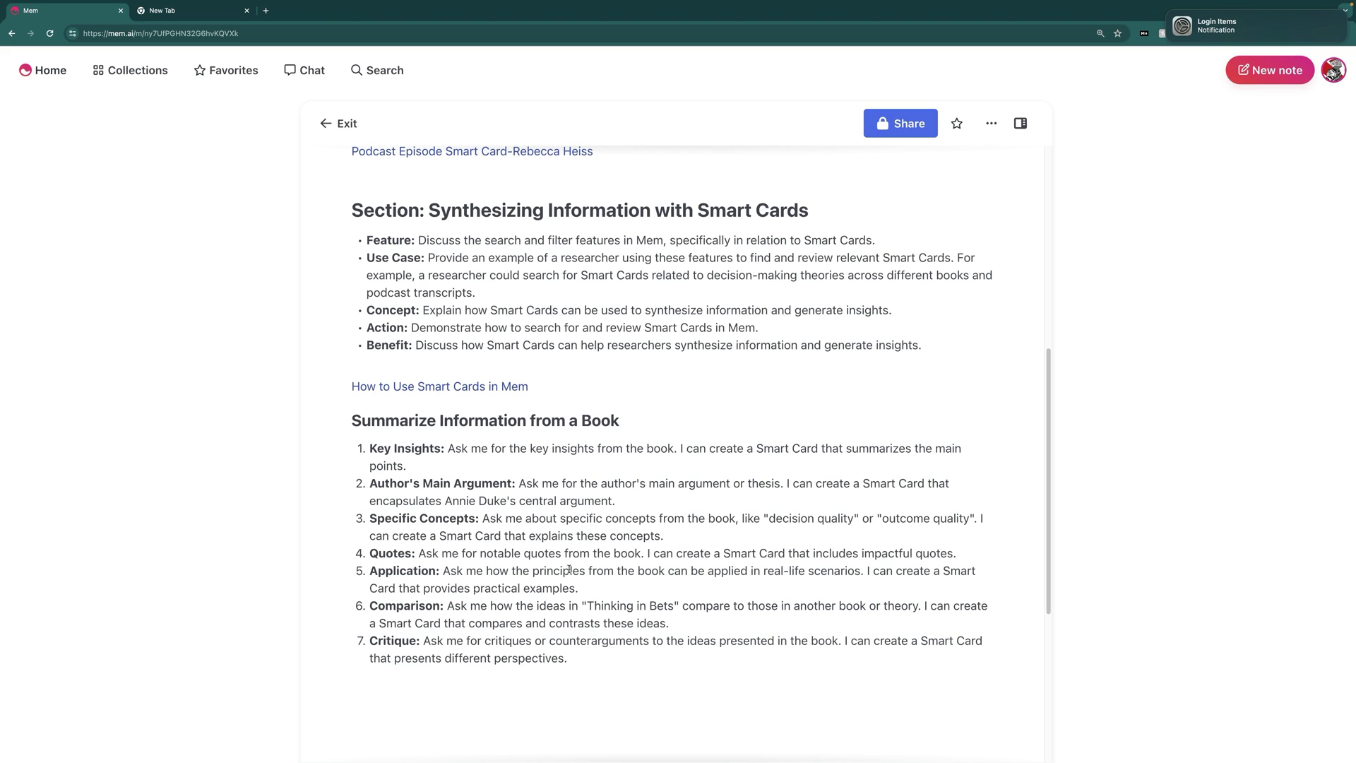
scroll(569, 569, up, 1)
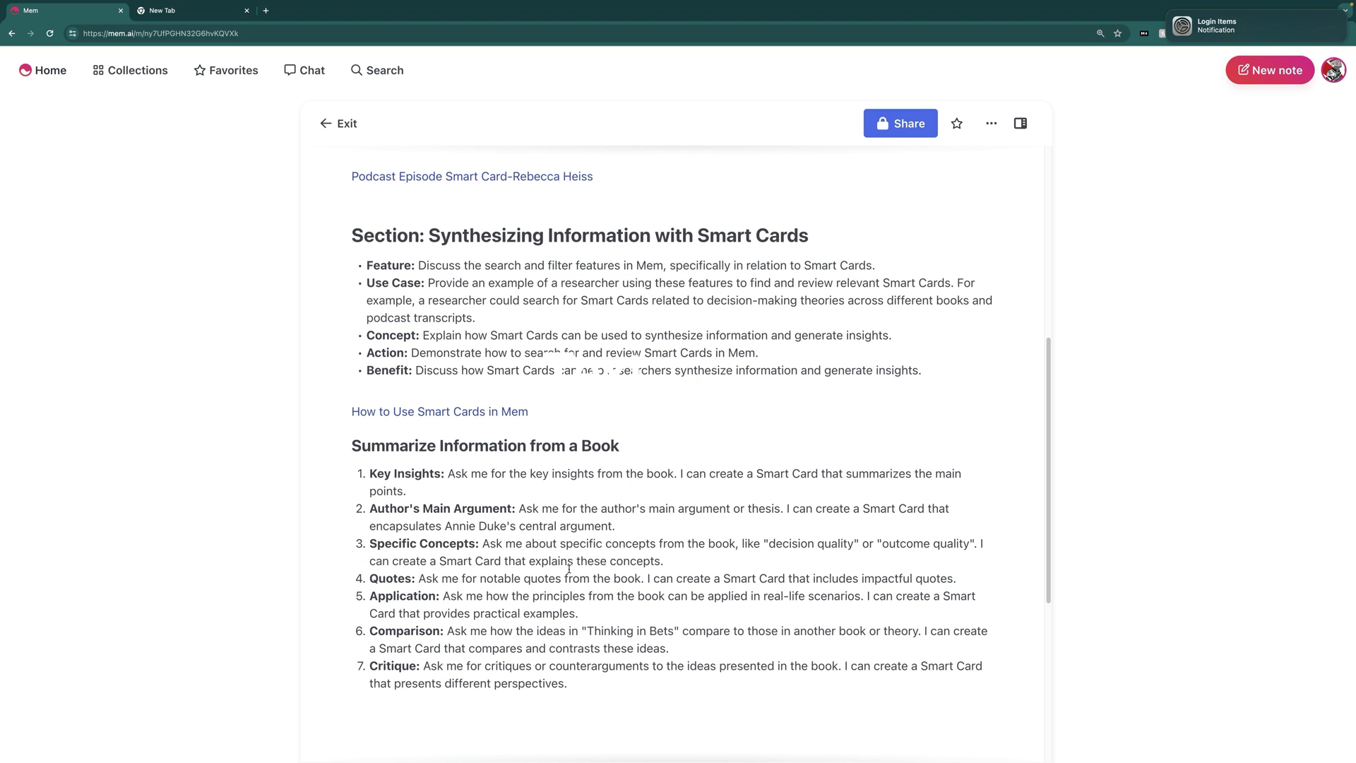
scroll(416, 597, up, 4)
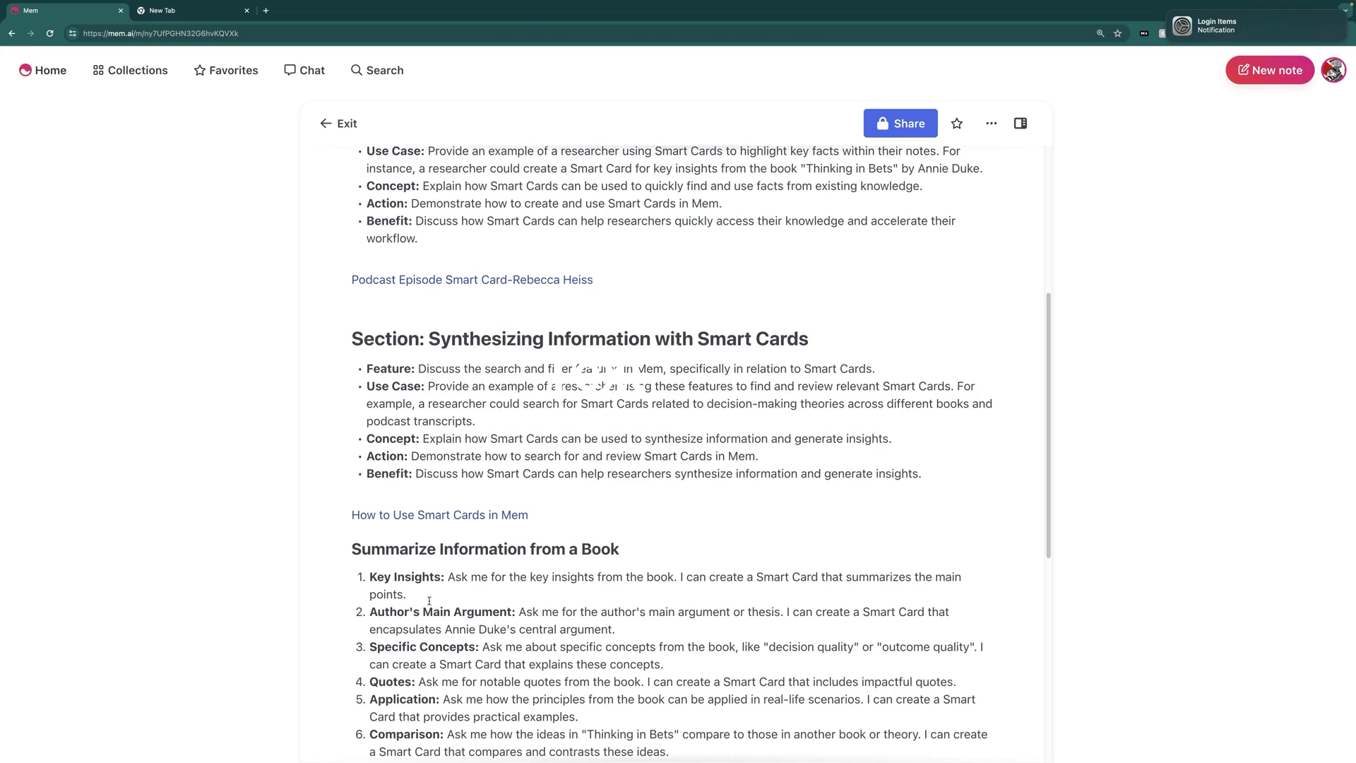
- Open the linked podcast episode Smart Card beside the outline and skim it as far as the cooperative reciprocity strategies
click(563, 279)
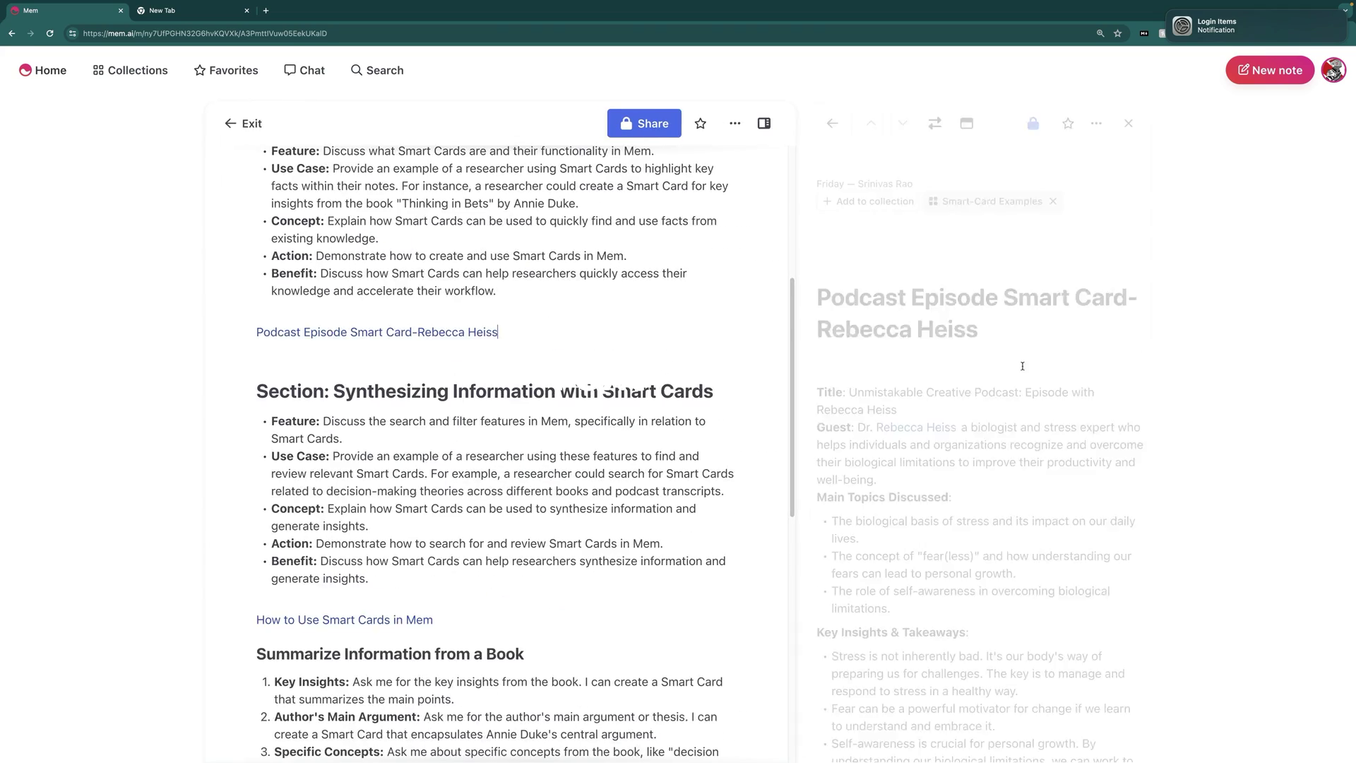
scroll(965, 434, down, 3)
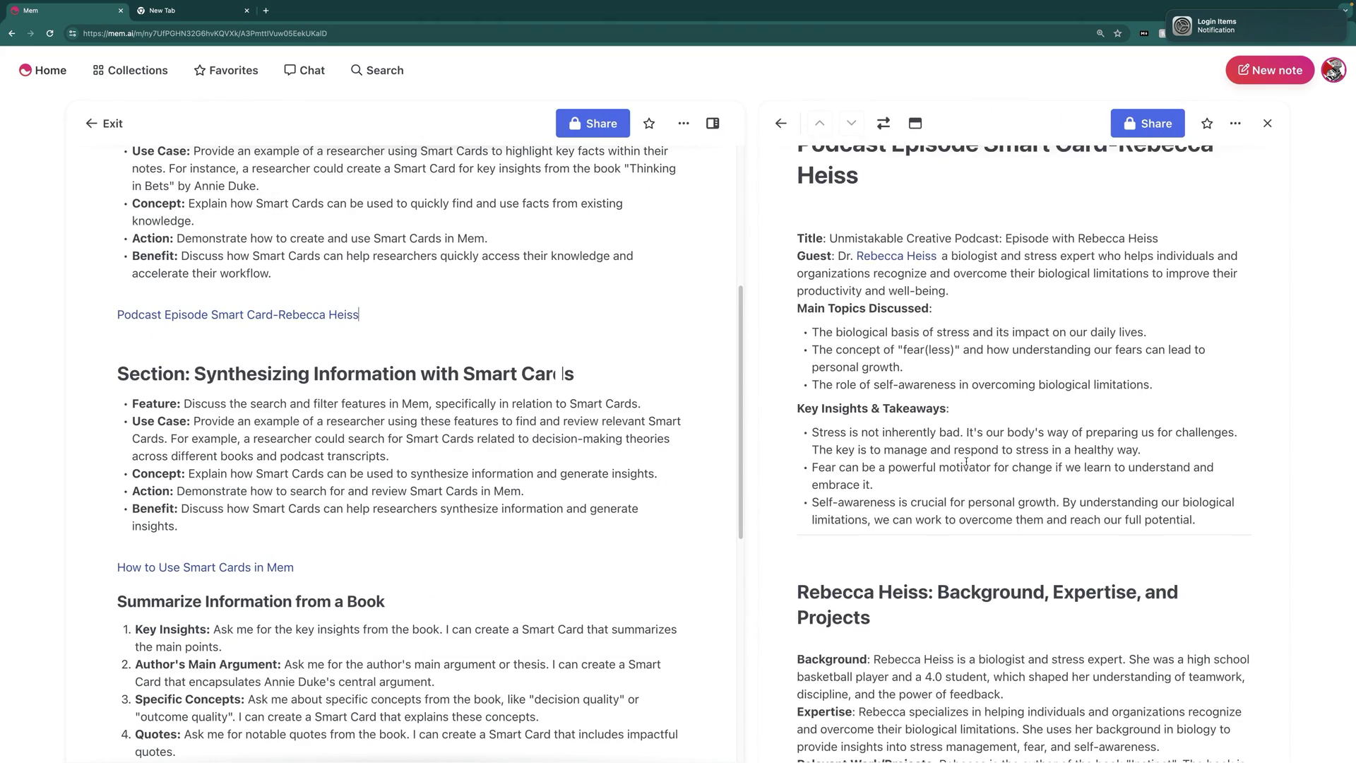
scroll(961, 485, down, 3)
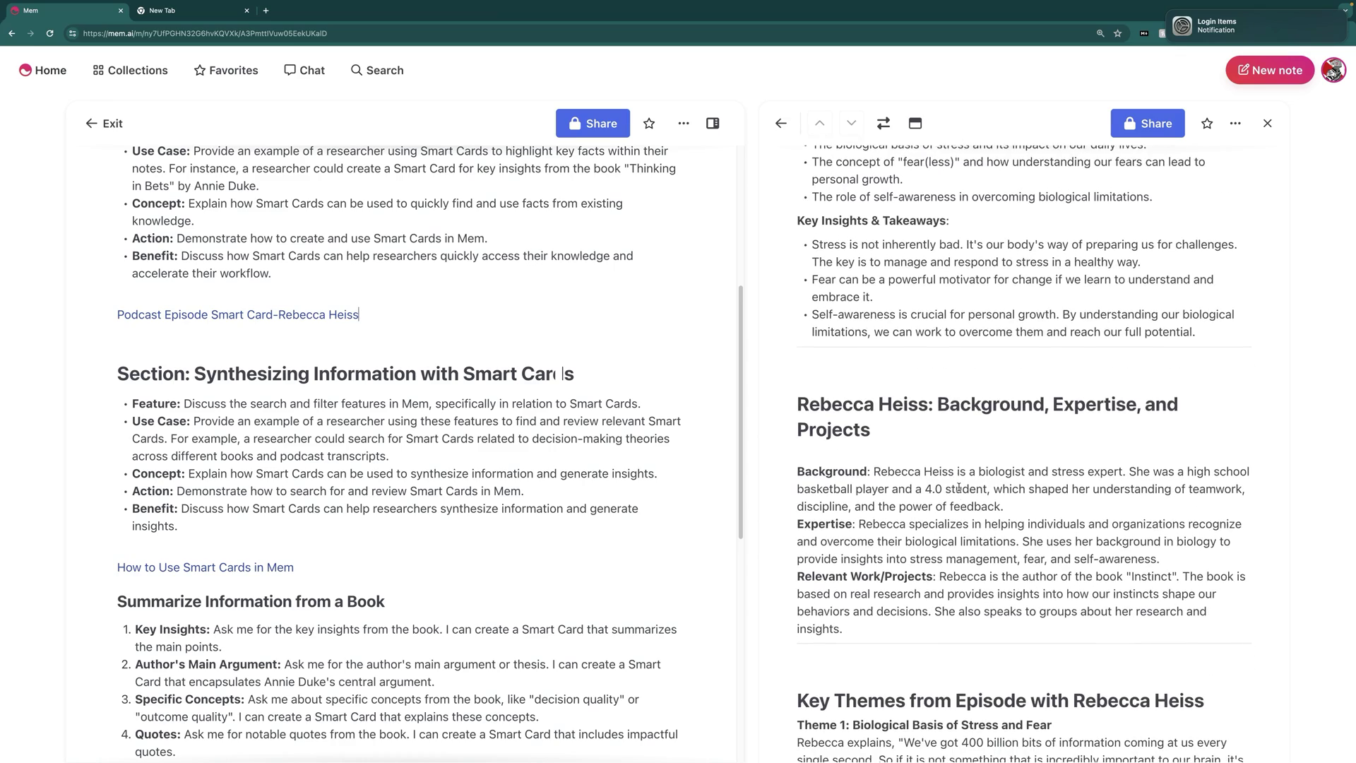
scroll(916, 457, down, 5)
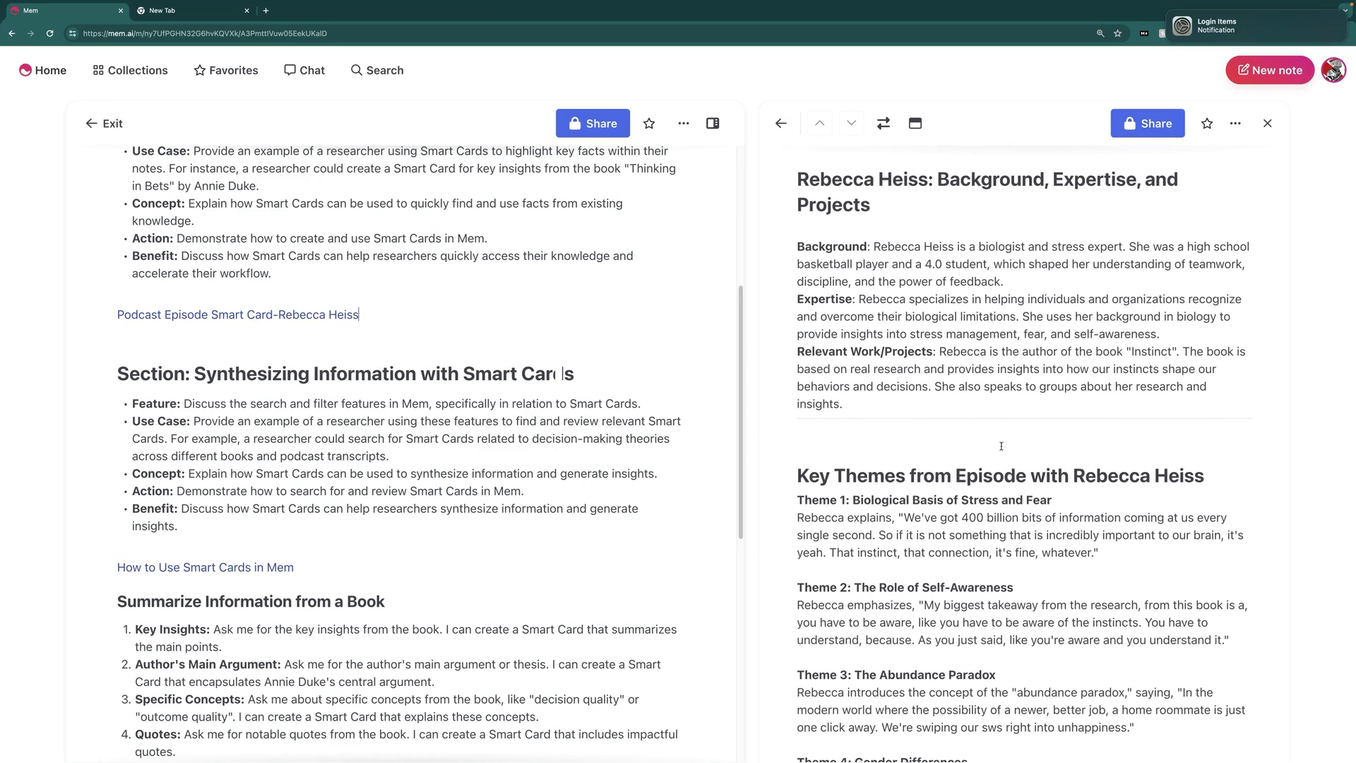
scroll(917, 431, down, 9)
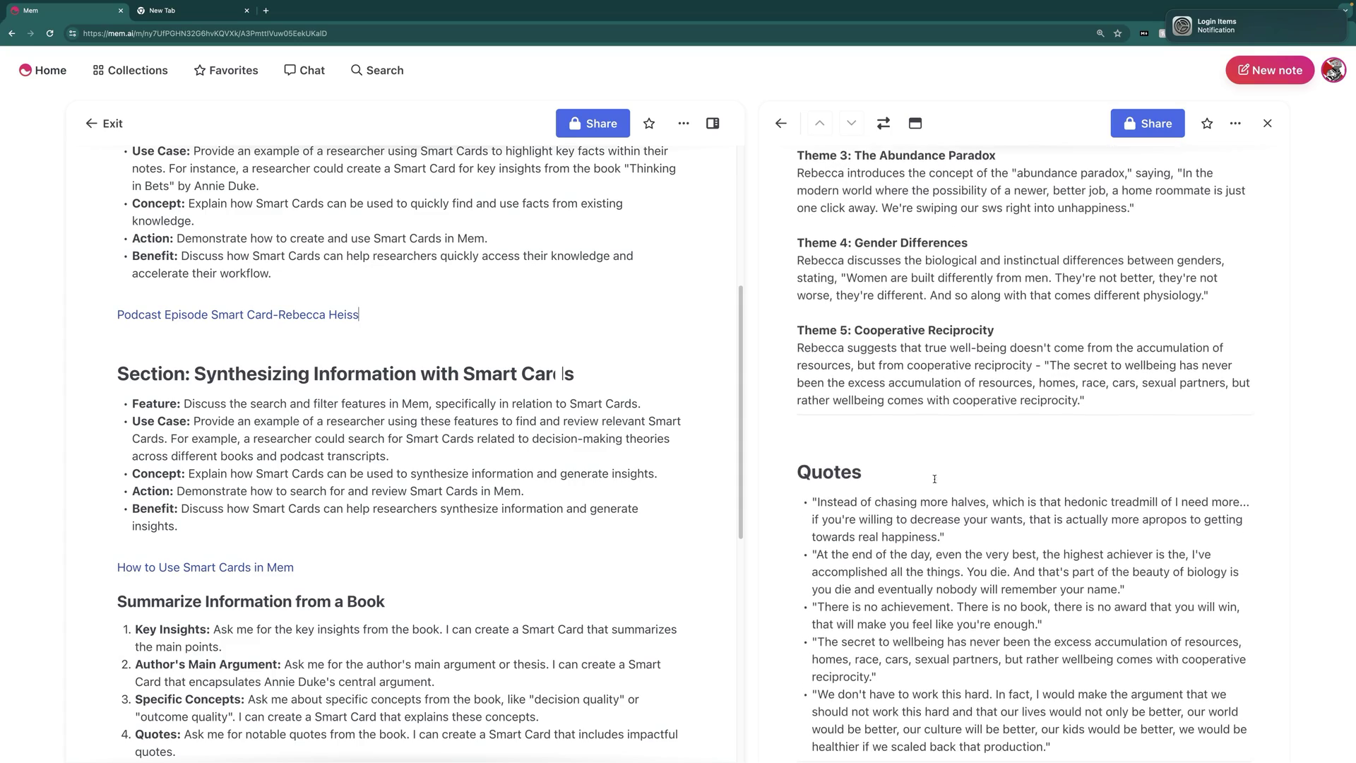
scroll(914, 466, down, 6)
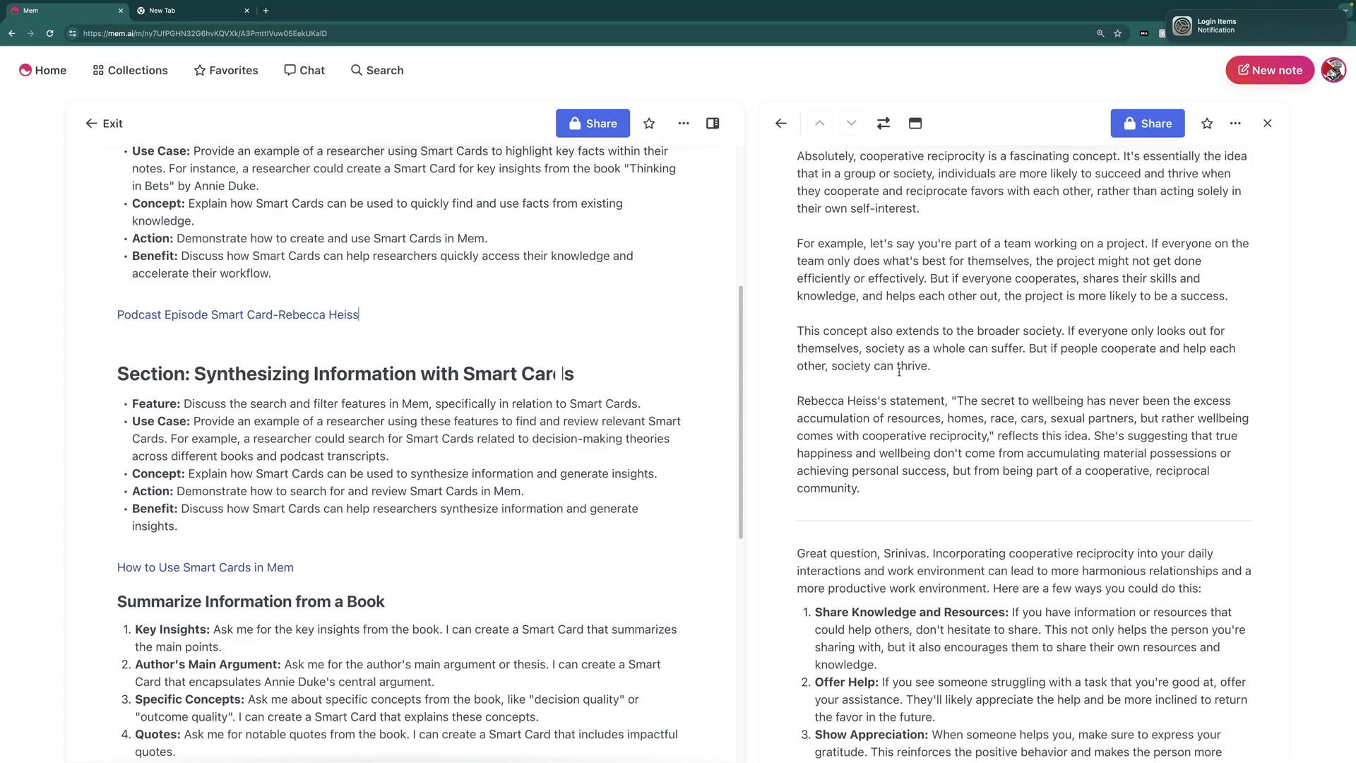
scroll(910, 435, down, 4)
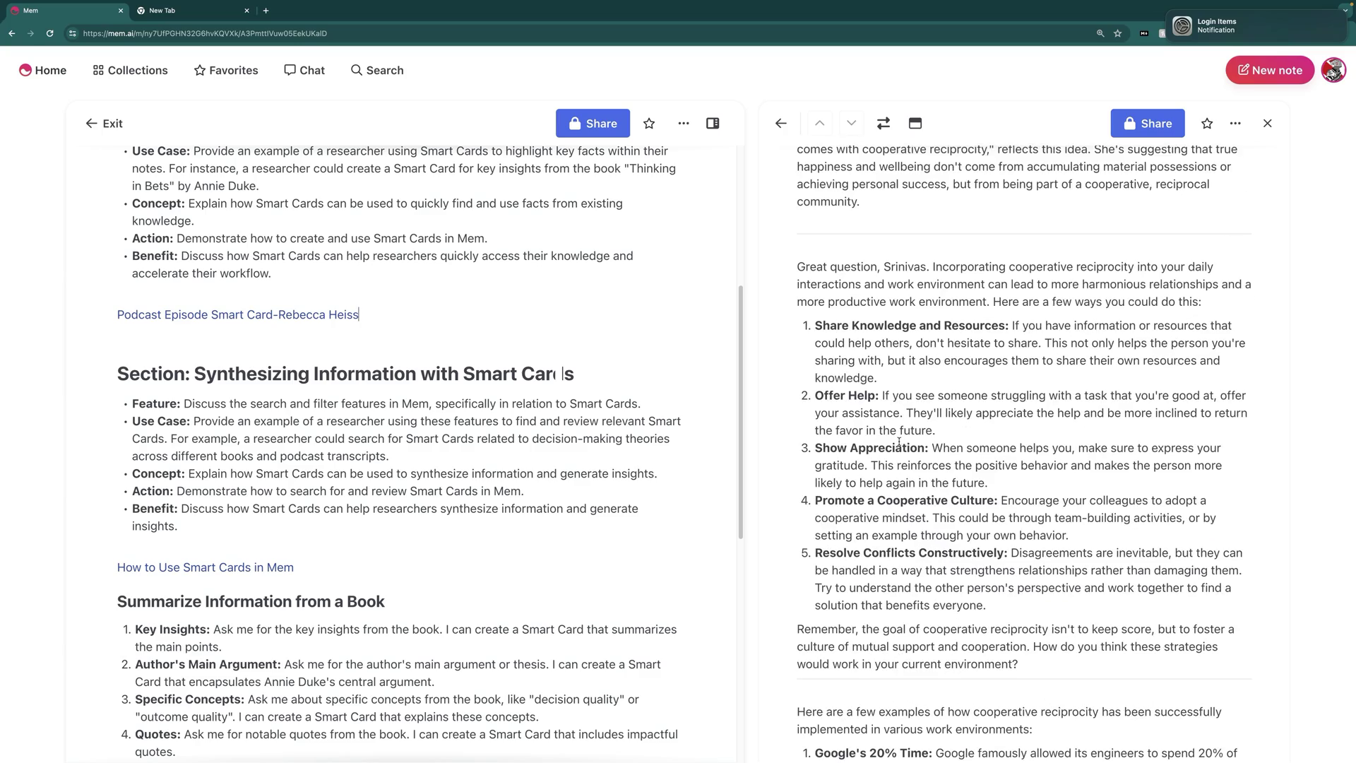
scroll(875, 493, down, 1)
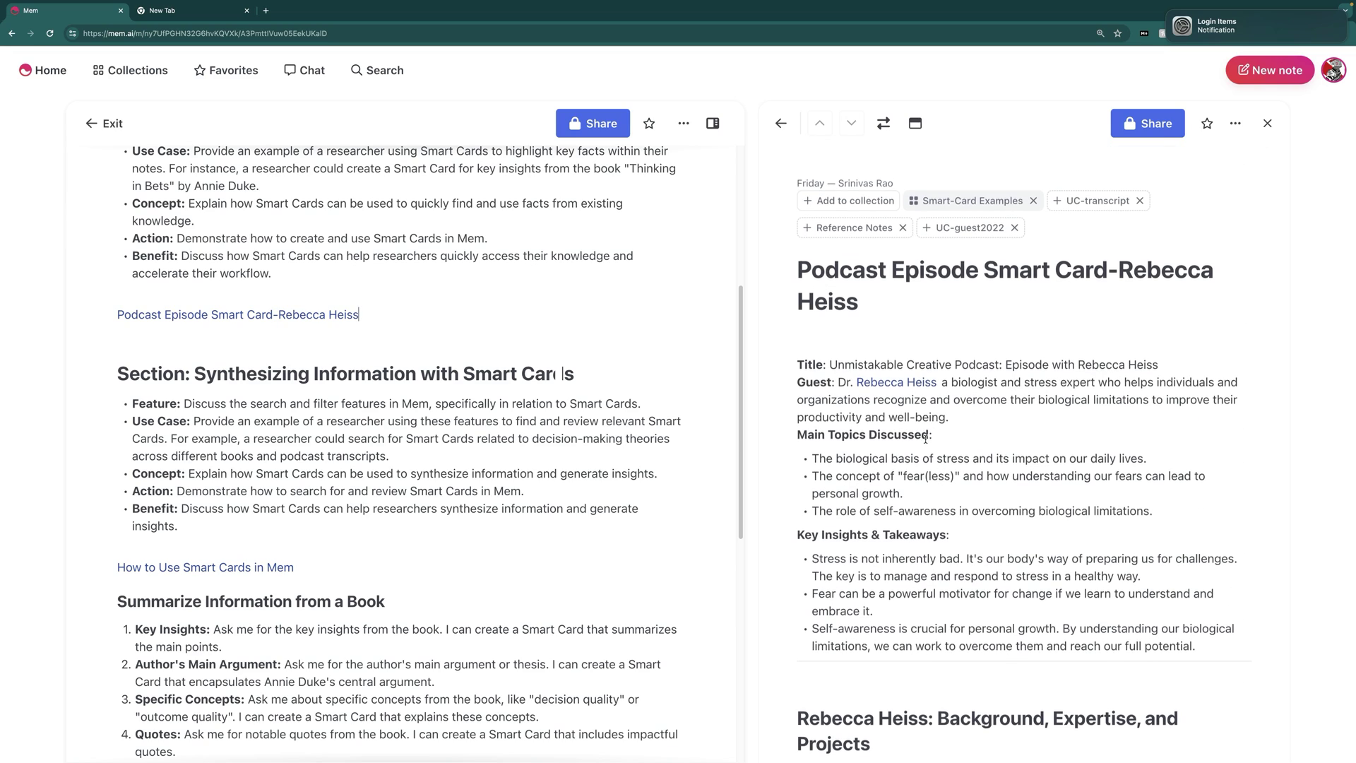
- Review the podcast Smart Card's takeaways, guest background, key themes and quotes, and close it
scroll(940, 473, down, 5)
scroll(951, 494, down, 2)
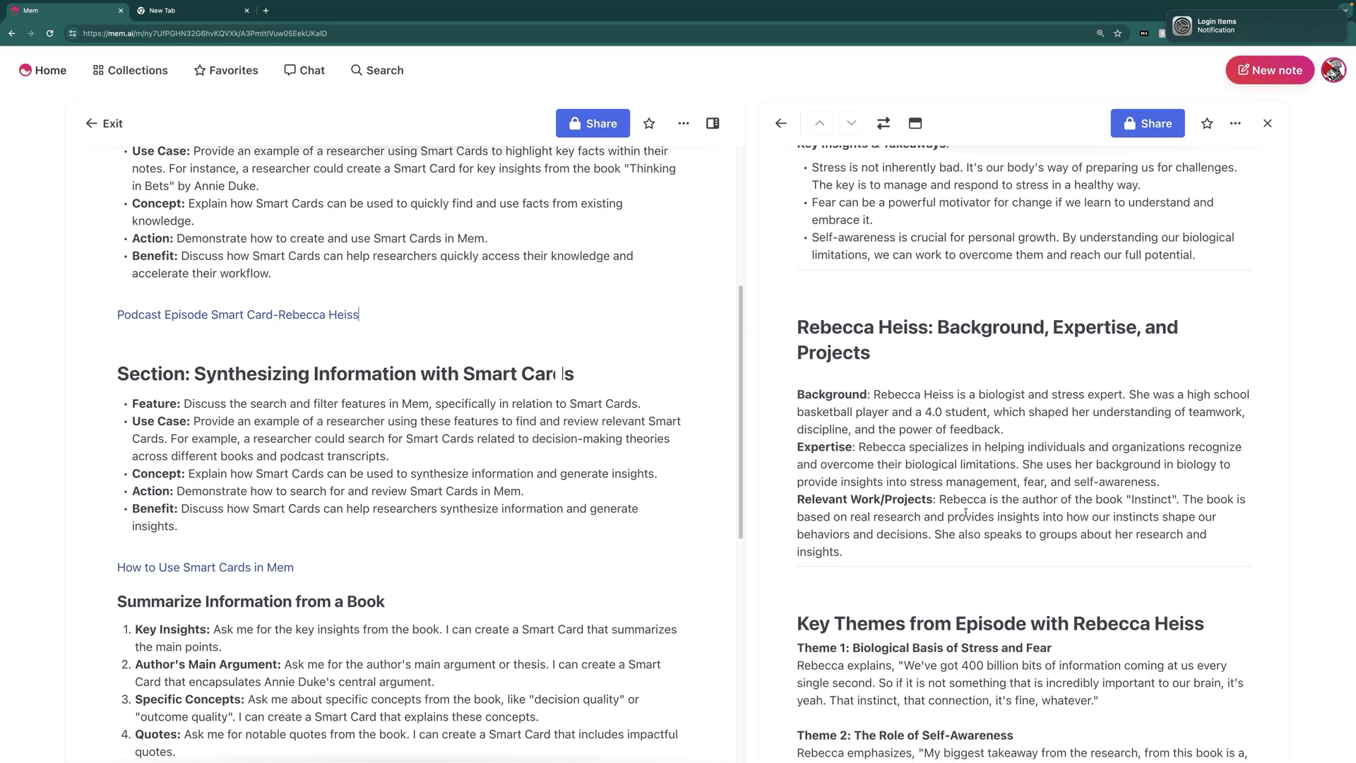
scroll(970, 506, down, 6)
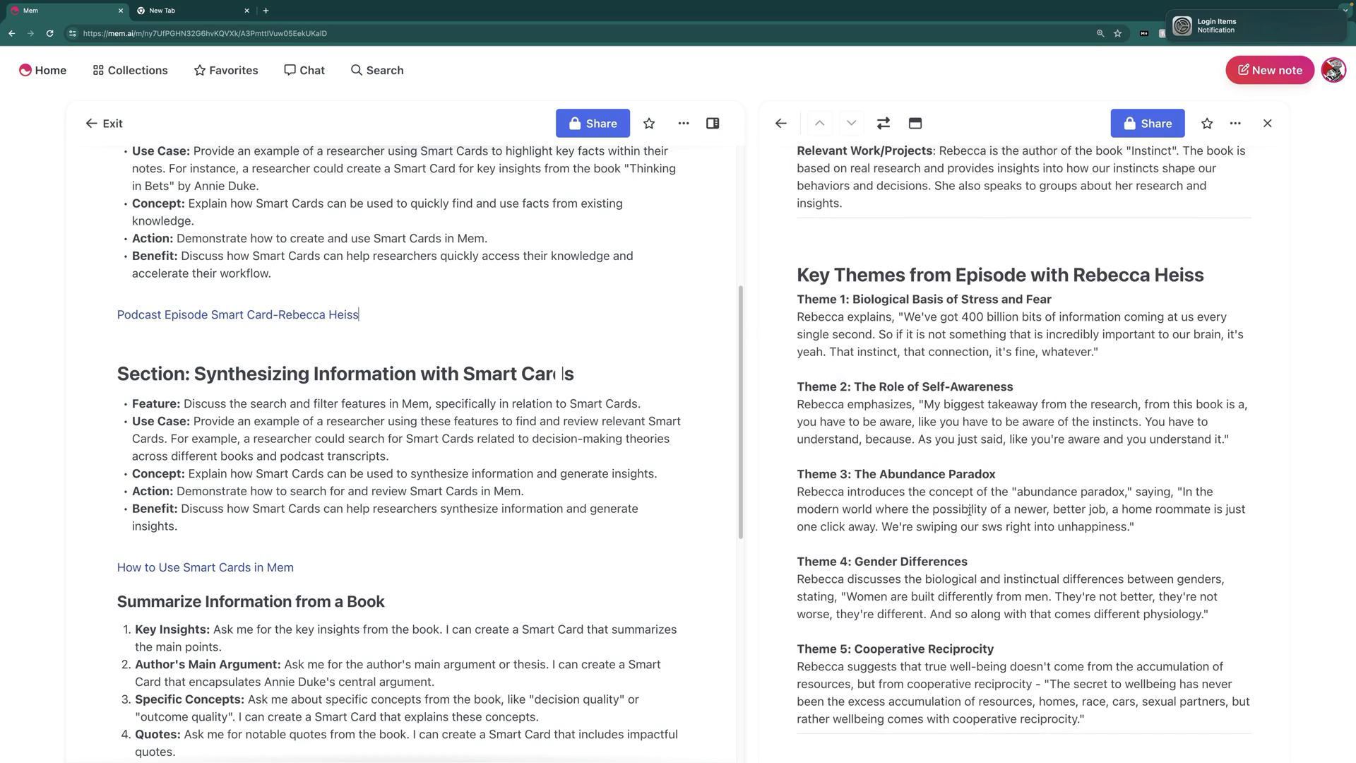
scroll(973, 504, down, 2)
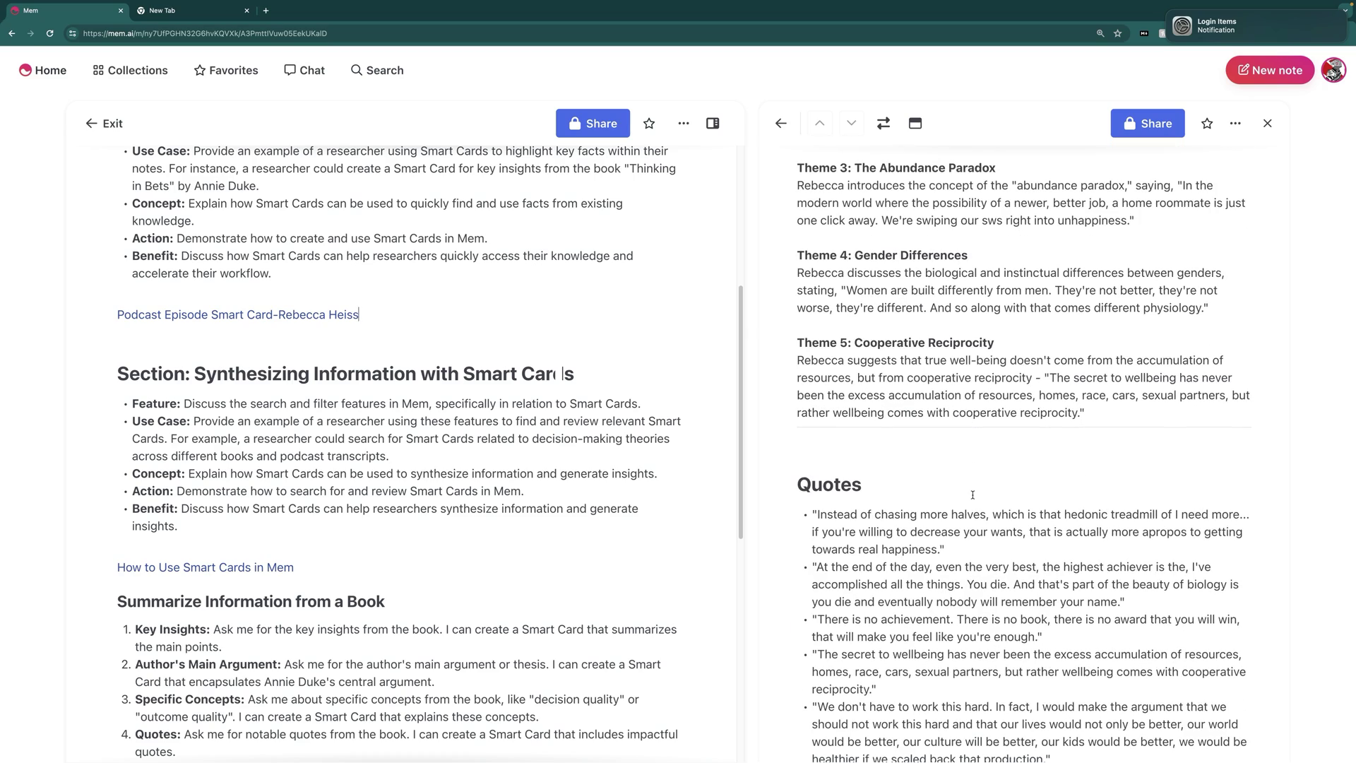
scroll(972, 494, down, 4)
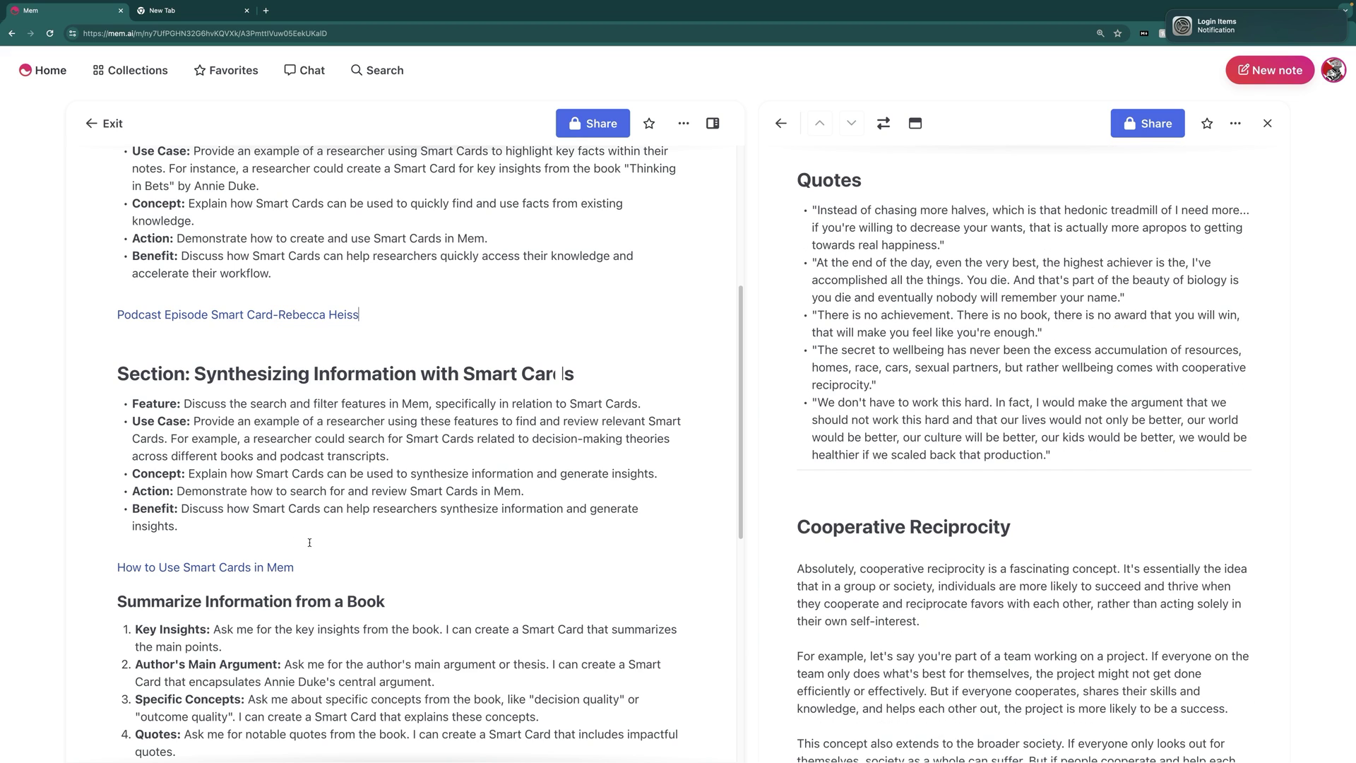
scroll(309, 542, down, 1)
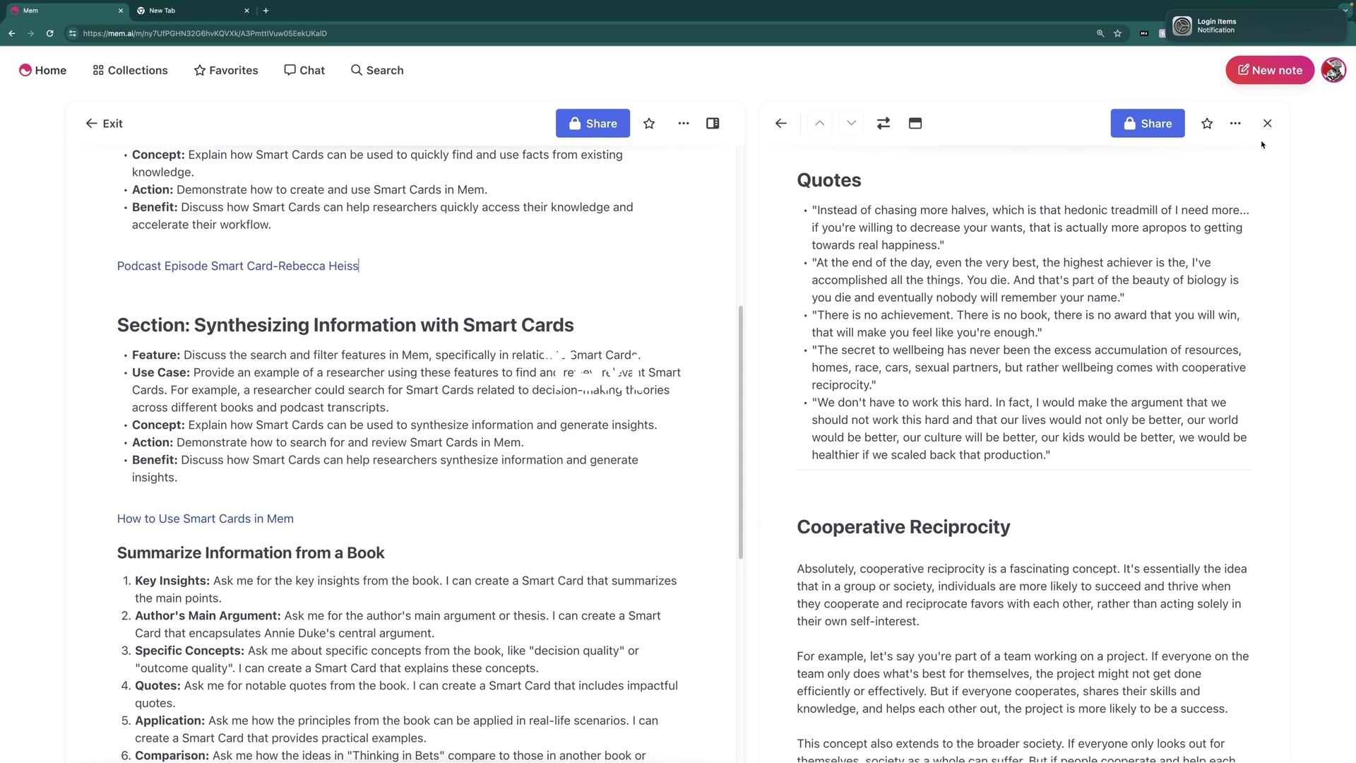
click(1267, 123)
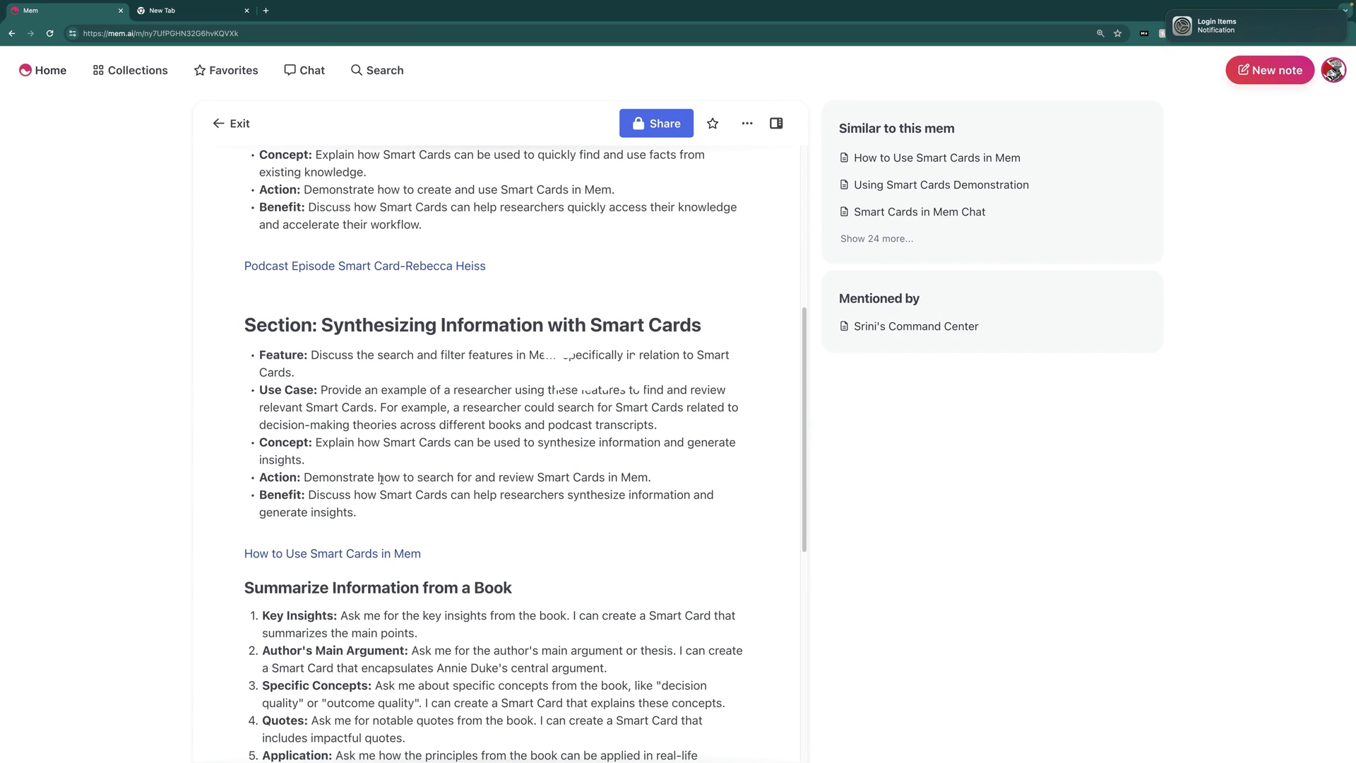
- Show the "Using Smart Cards Demonstration" note on its own, closing the video outline beside it and hiding the similar-notes sidebar
scroll(471, 493, down, 5)
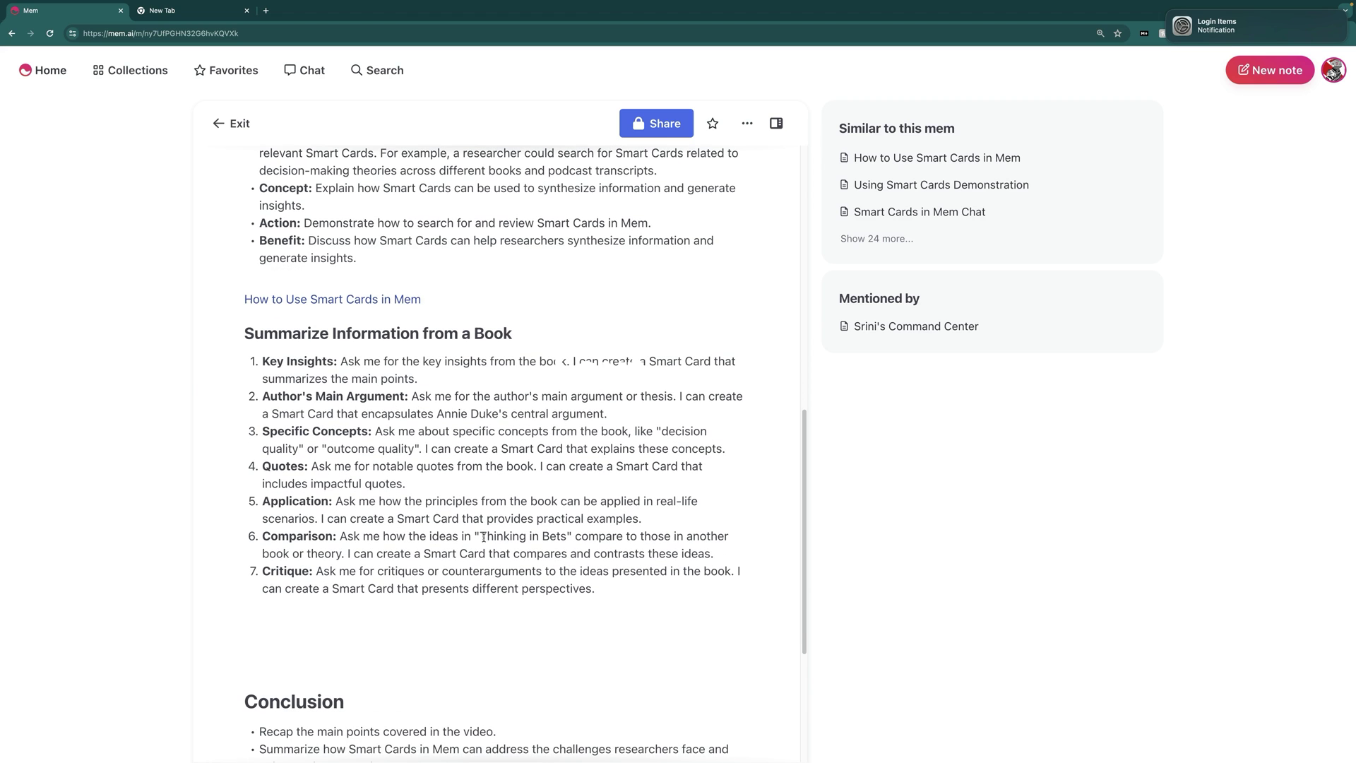
scroll(483, 536, down, 1)
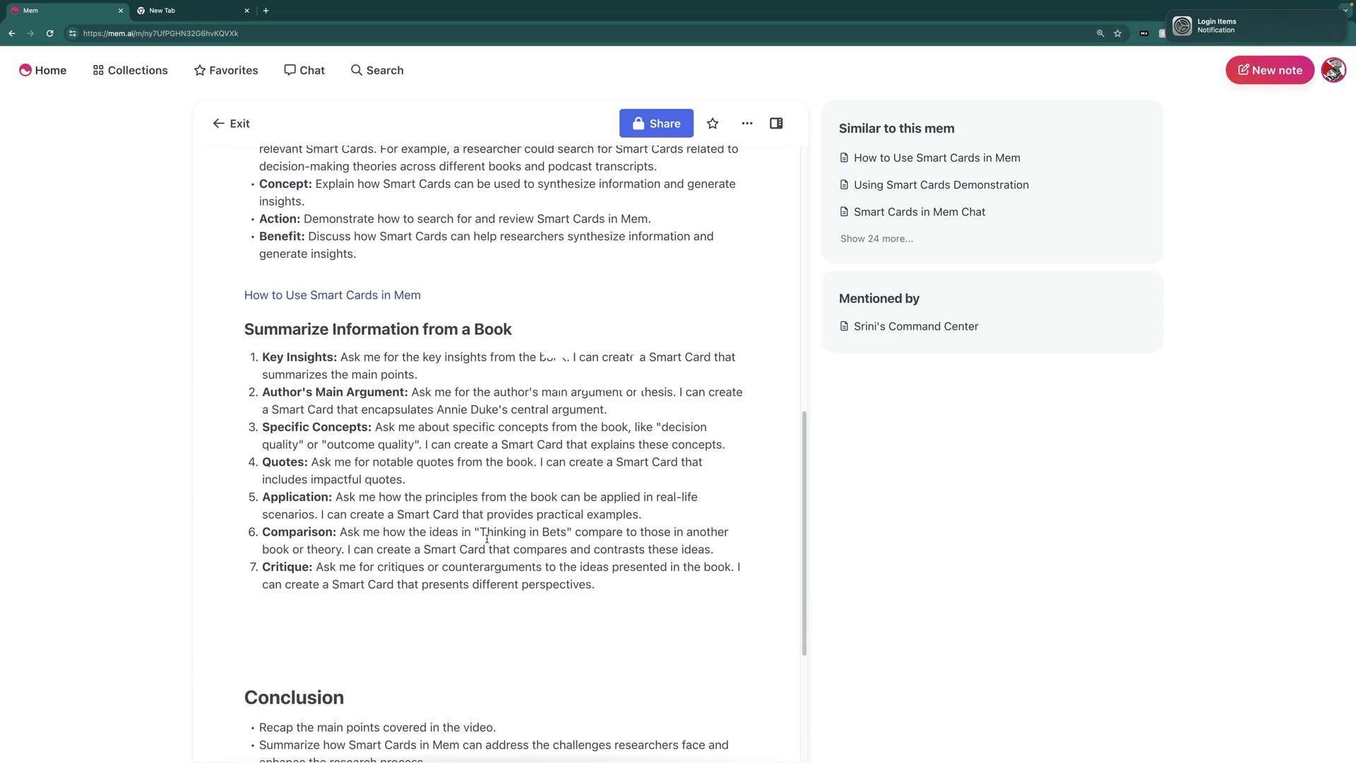
scroll(487, 539, down, 4)
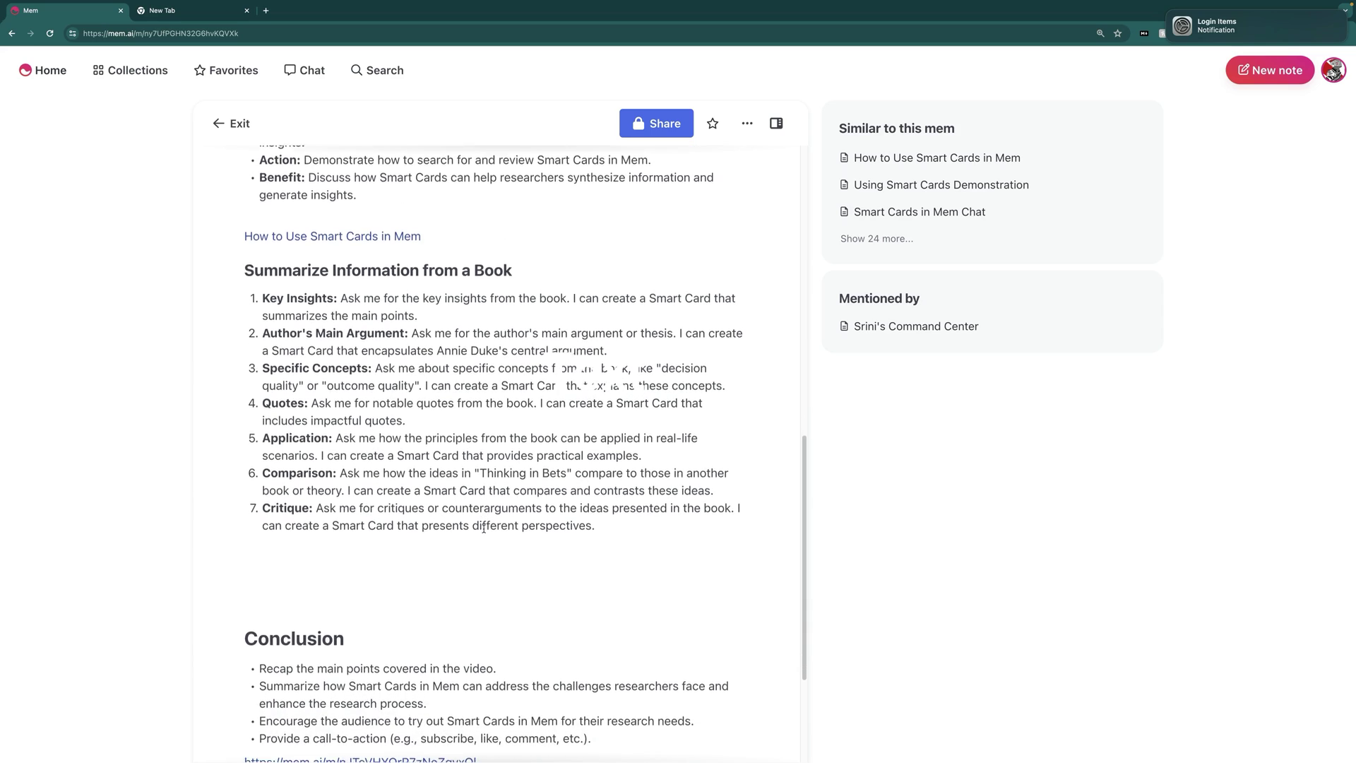
click(353, 544)
scroll(543, 233, up, 5)
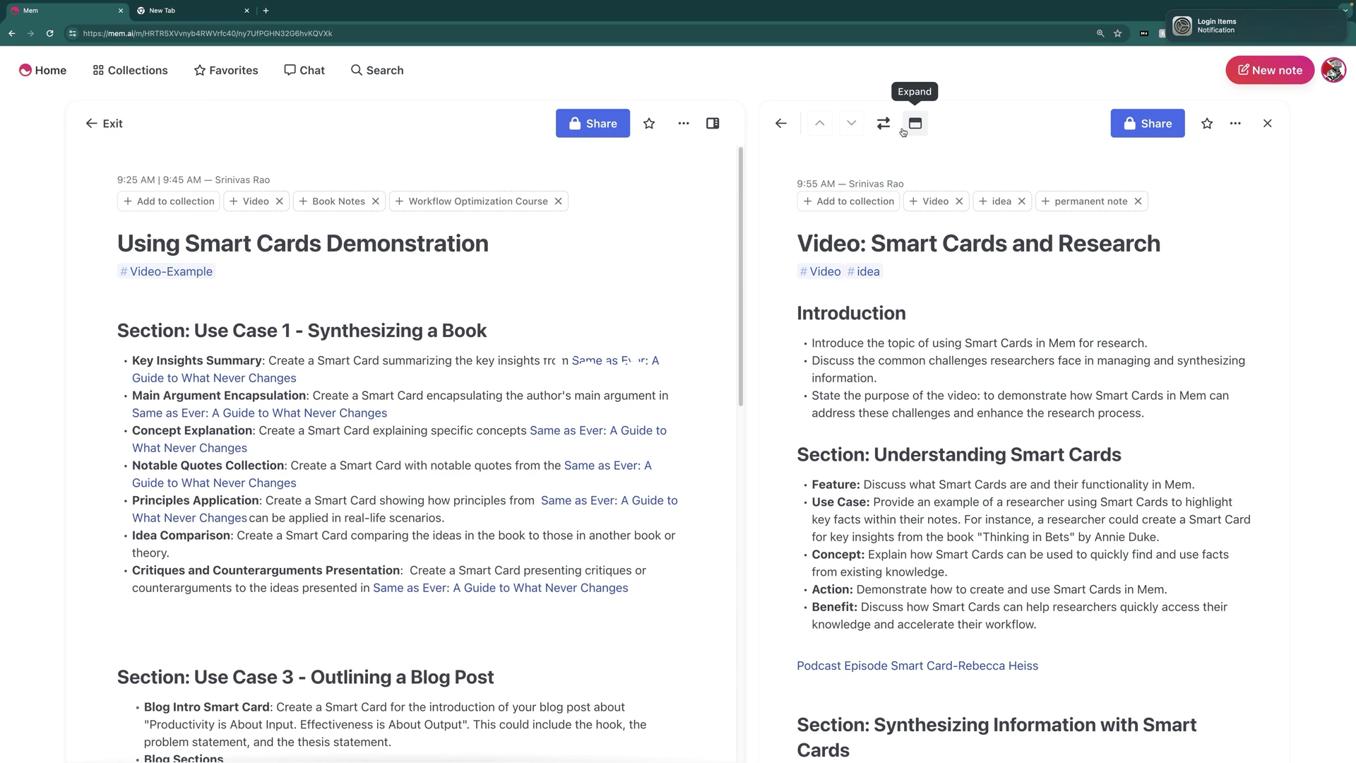
click(1255, 129)
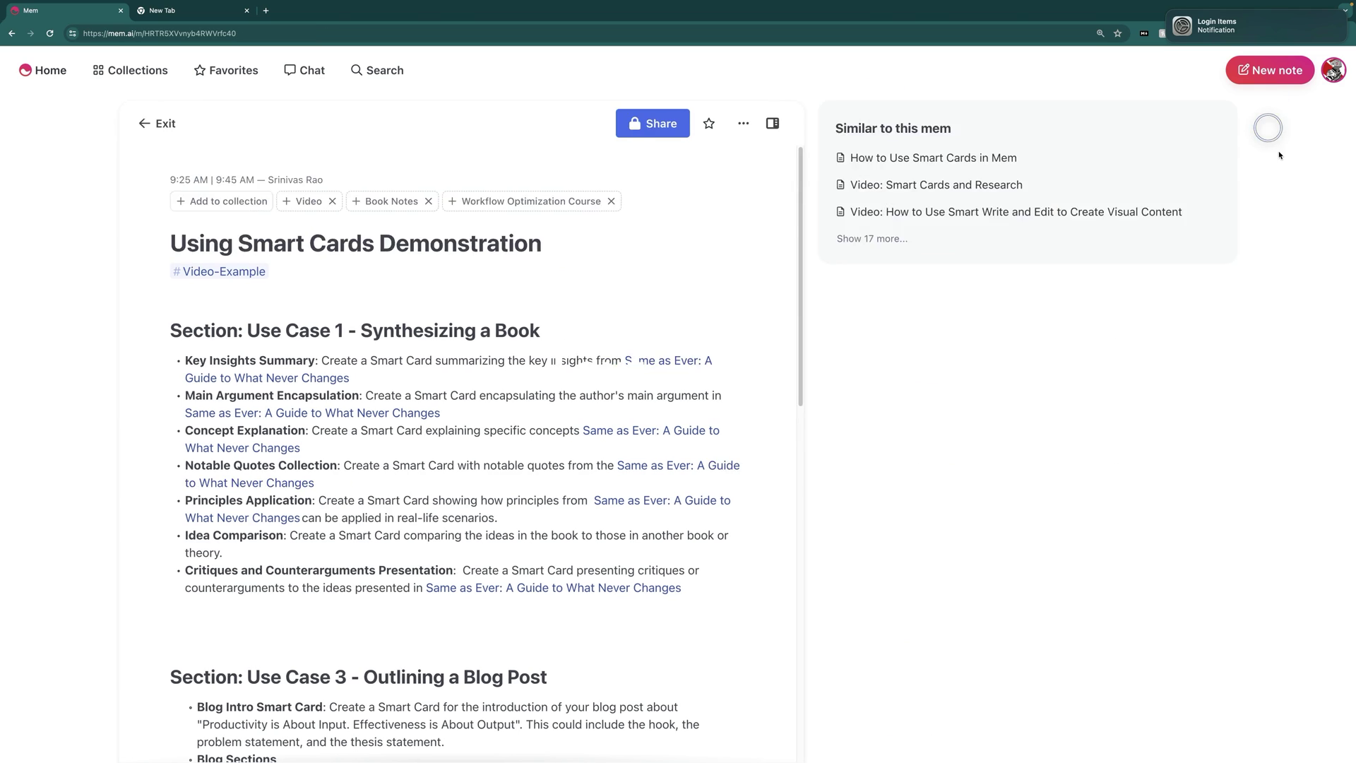
click(779, 127)
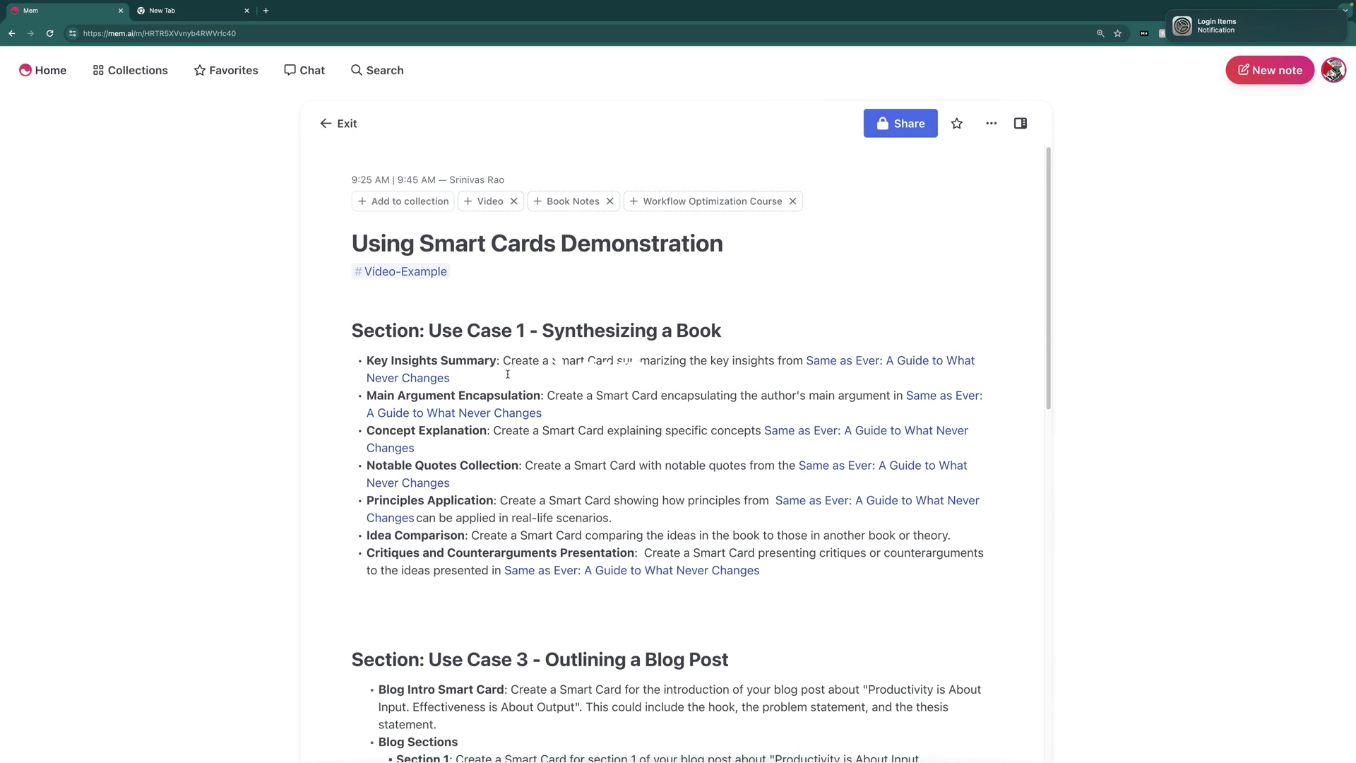
- Highlight the prompts under "Section: Use Case 1 - Synthesizing a Book", from Key Insights Summary to Critiques and Counterarguments Presentation
triple_click(503, 361)
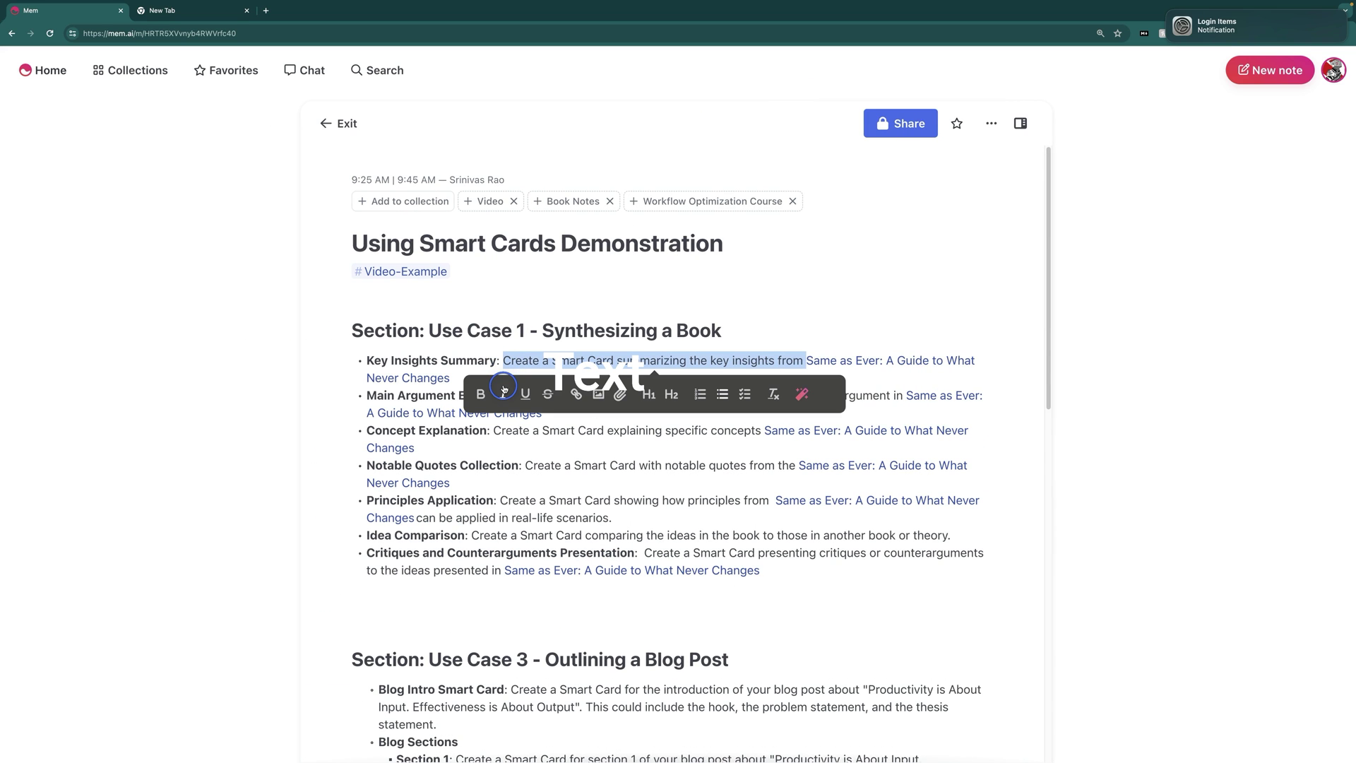
click(739, 318)
click(853, 565)
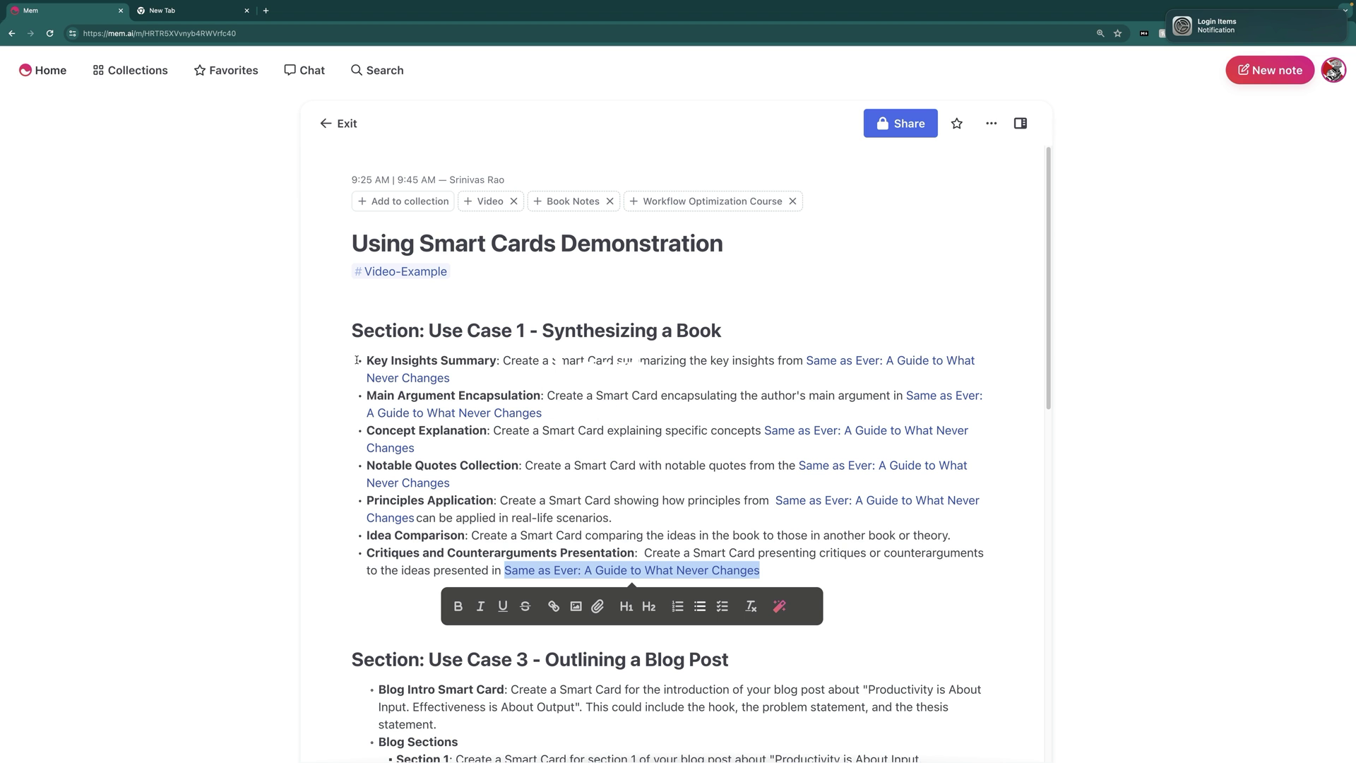
drag(357, 360, 829, 584)
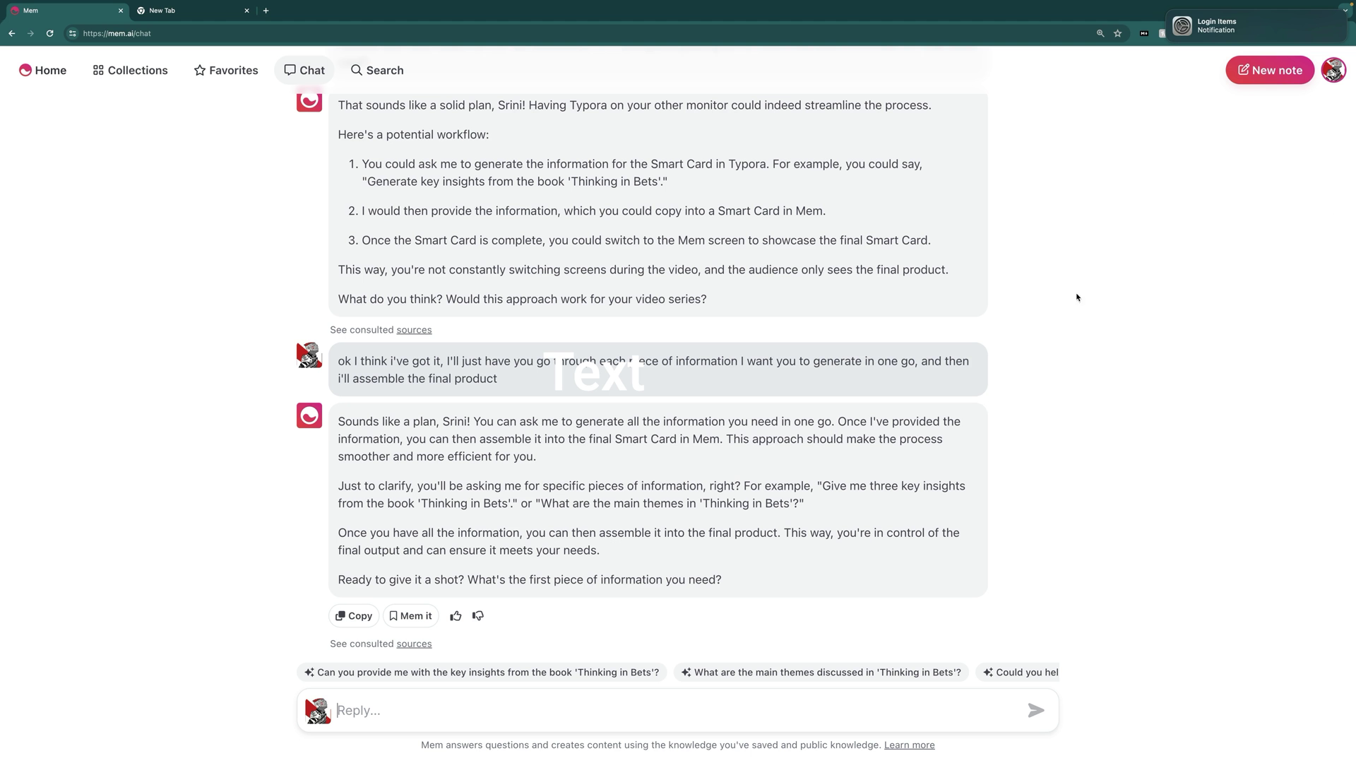
- Ask Mem Chat to "Create a Smart Card summarizing the key insights from Same as Ever: A Guide to What Never Changes"
click(578, 714)
text(Create a Smart Card summarizing the key insights from Same as Ever: A Guide to What Never Changes)
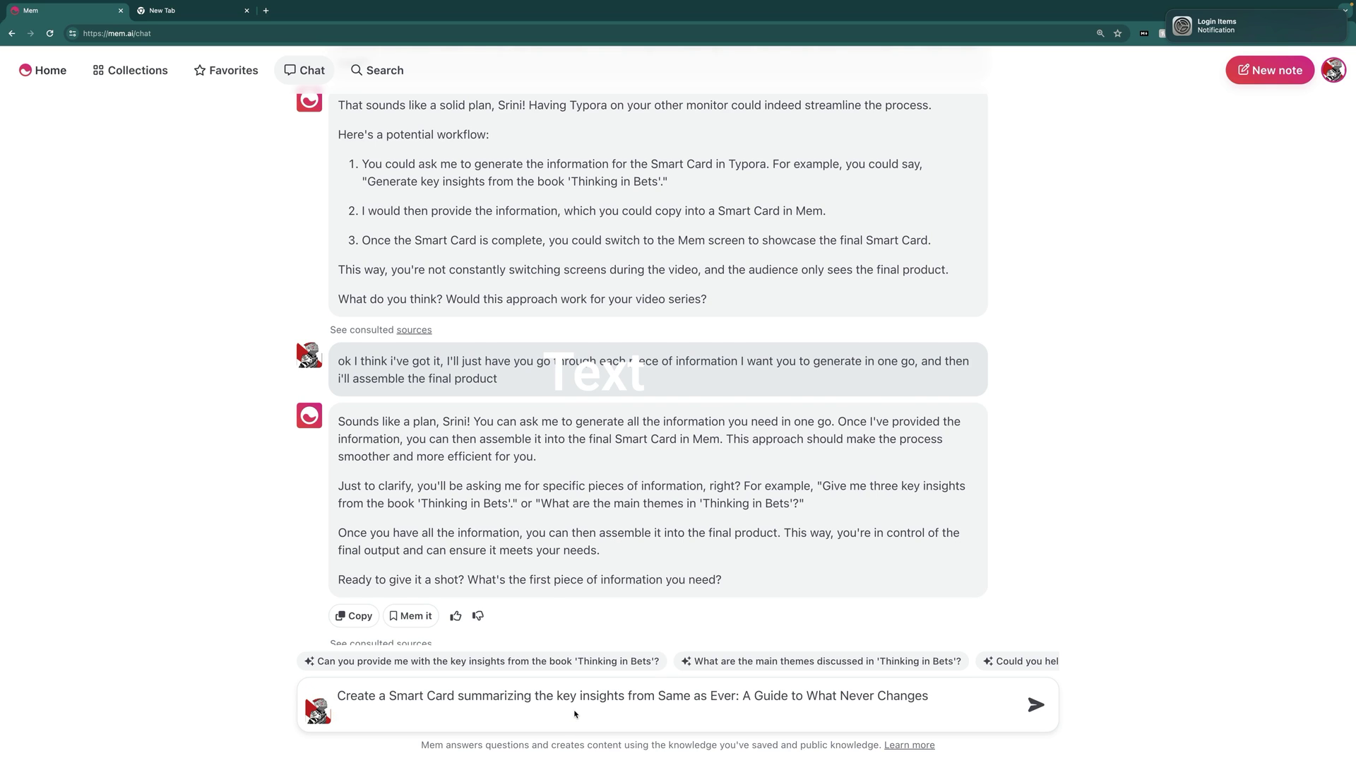
key(Return)
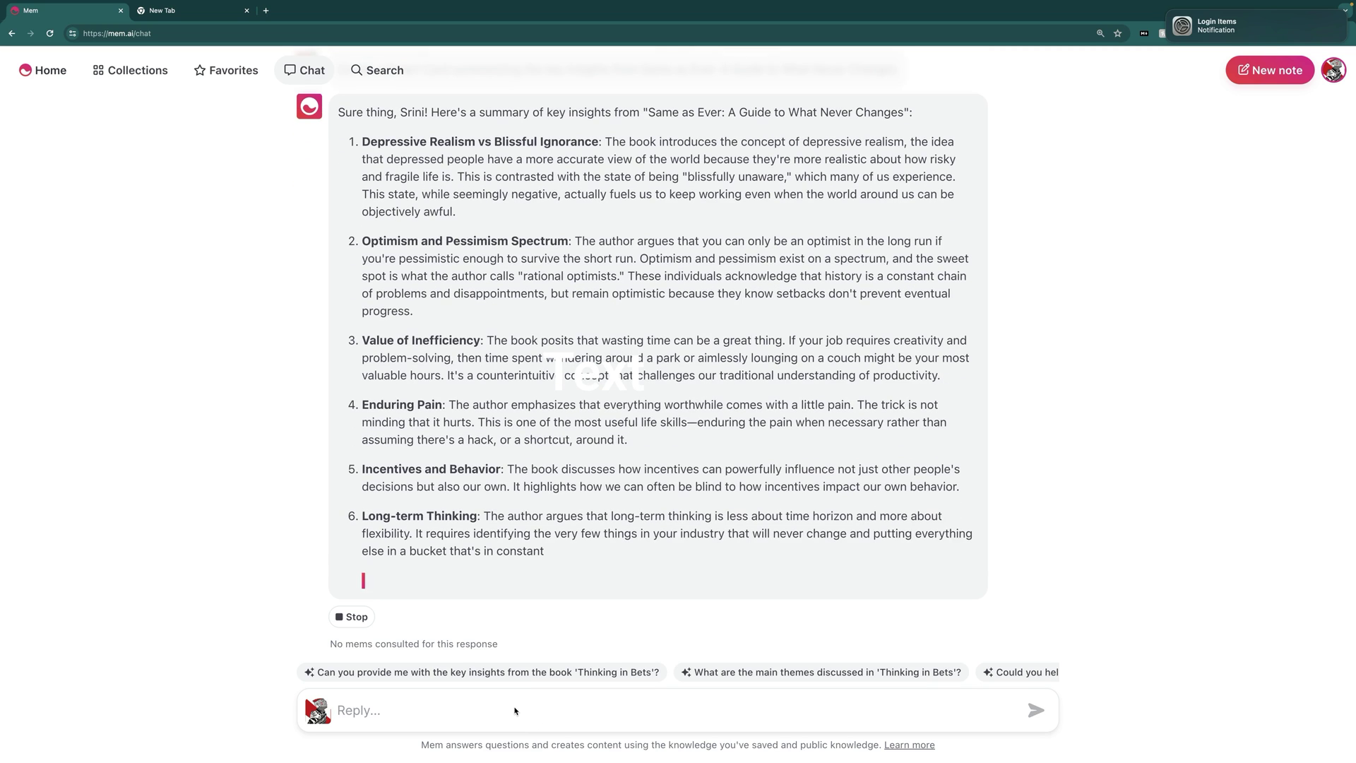
- Ask Mem Chat for a Smart Card encapsulating the author's main argument in Same as Ever: A Guide to What Never Changes
text(reate a Smart Card encapsulating the author's main argument in Same as Ever: A Guide to What Never Changes)
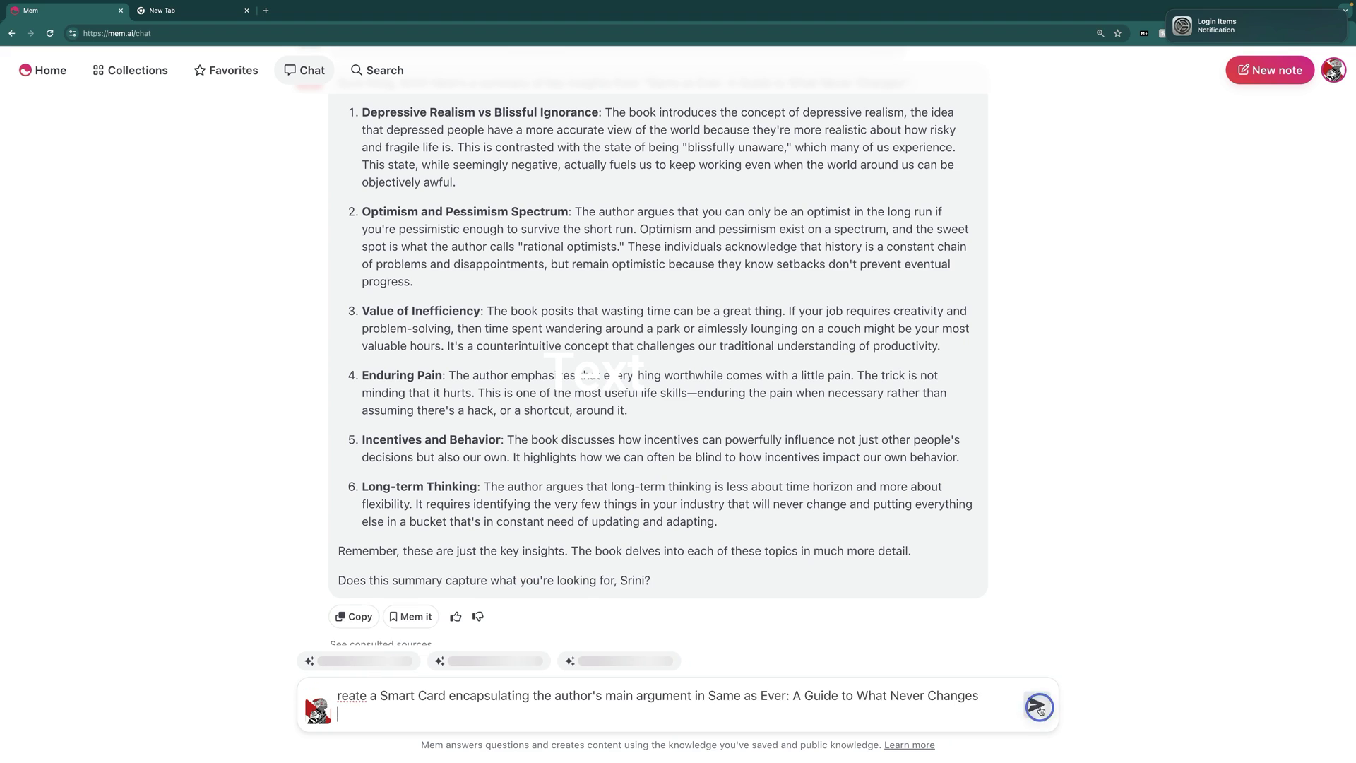
key(Return)
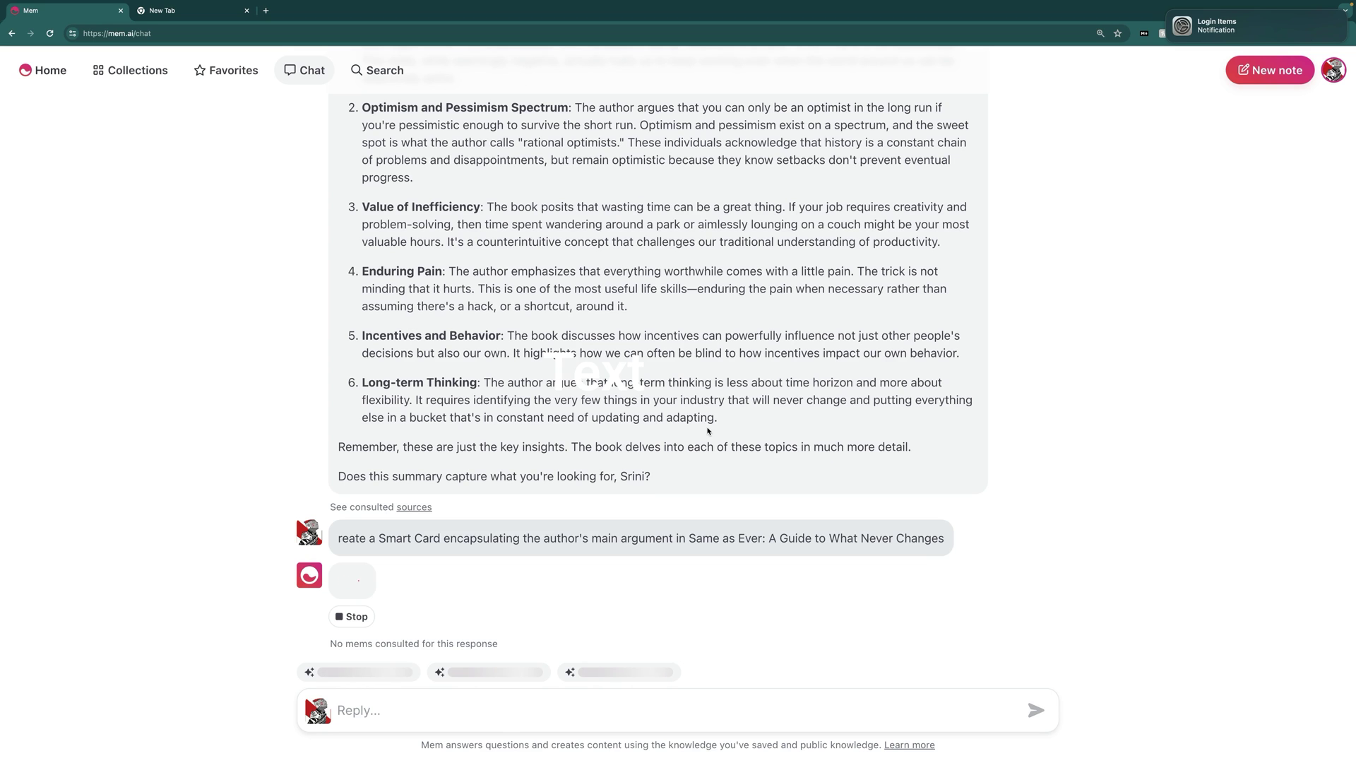
- Ask Mem Chat to "Create a Smart Card explaining specific concepts Same as Ever: A Guide to What Never Changes", resubmitting the prompt after the interrupted attempt
click(476, 717)
text(reate a Smart Card explaining specific concepts Same as Ever: A Guide to What Never Changes)
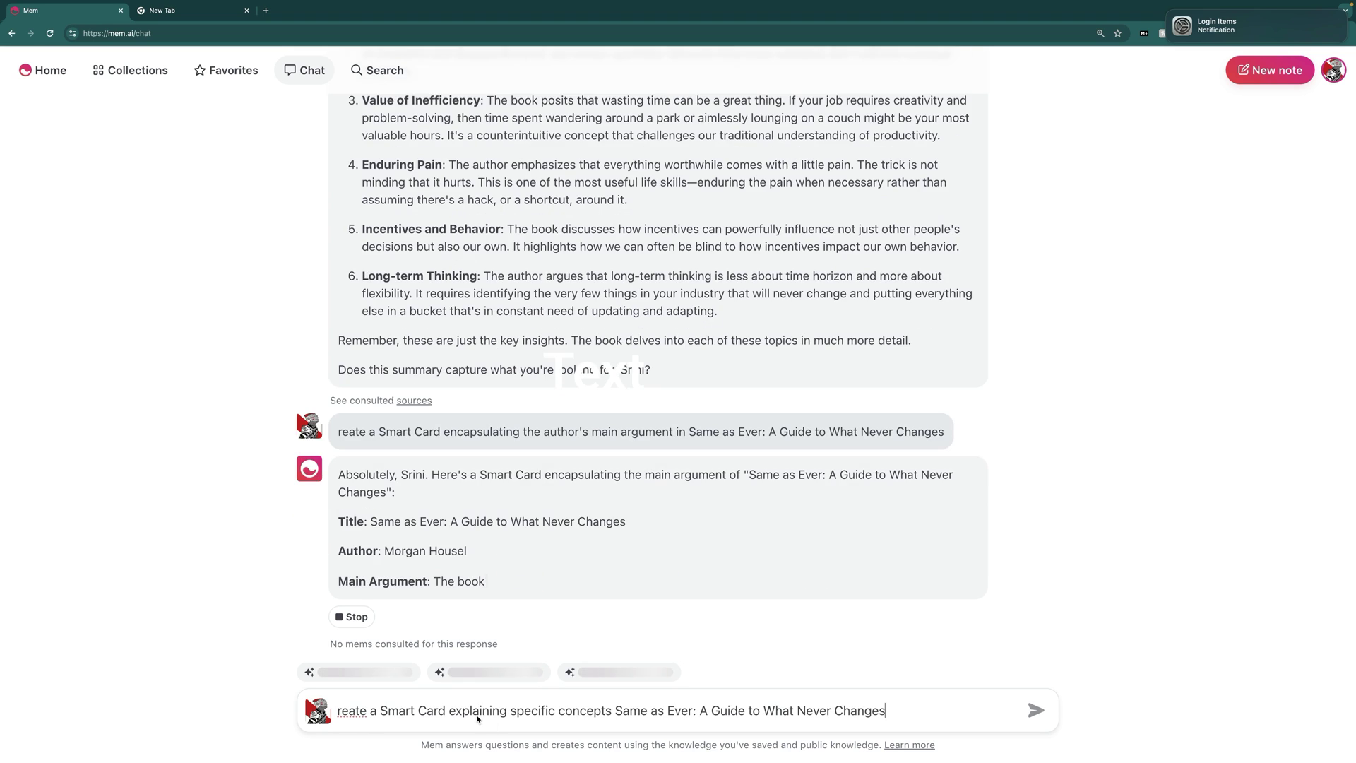
click(334, 709)
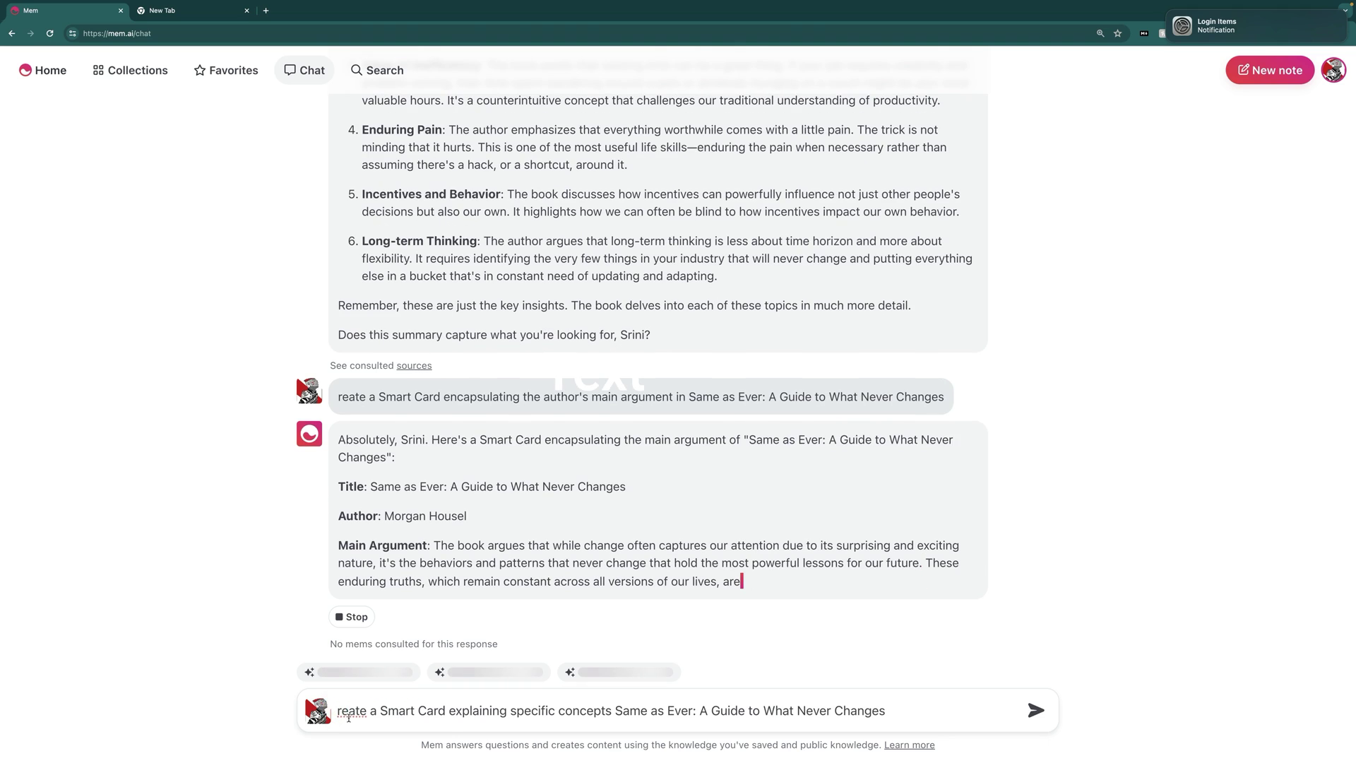
text(c)
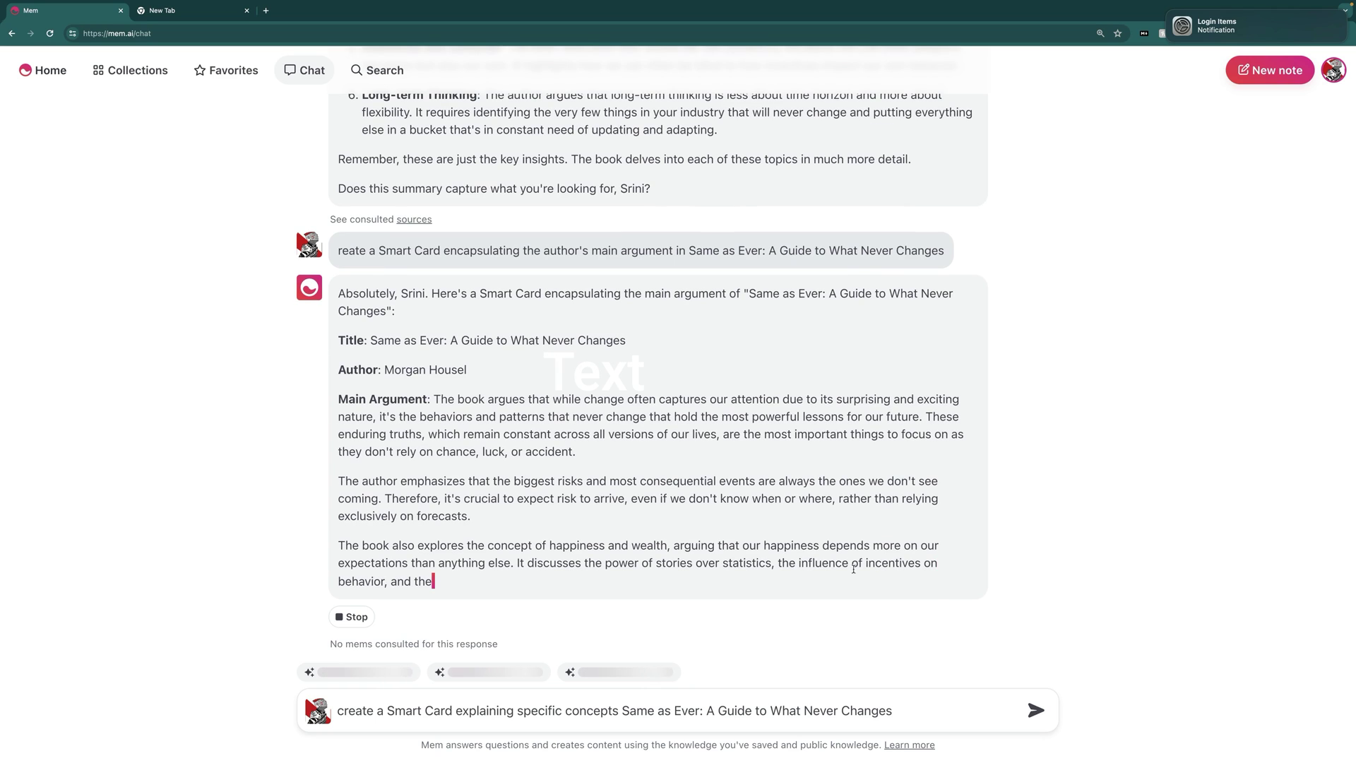
click(1025, 704)
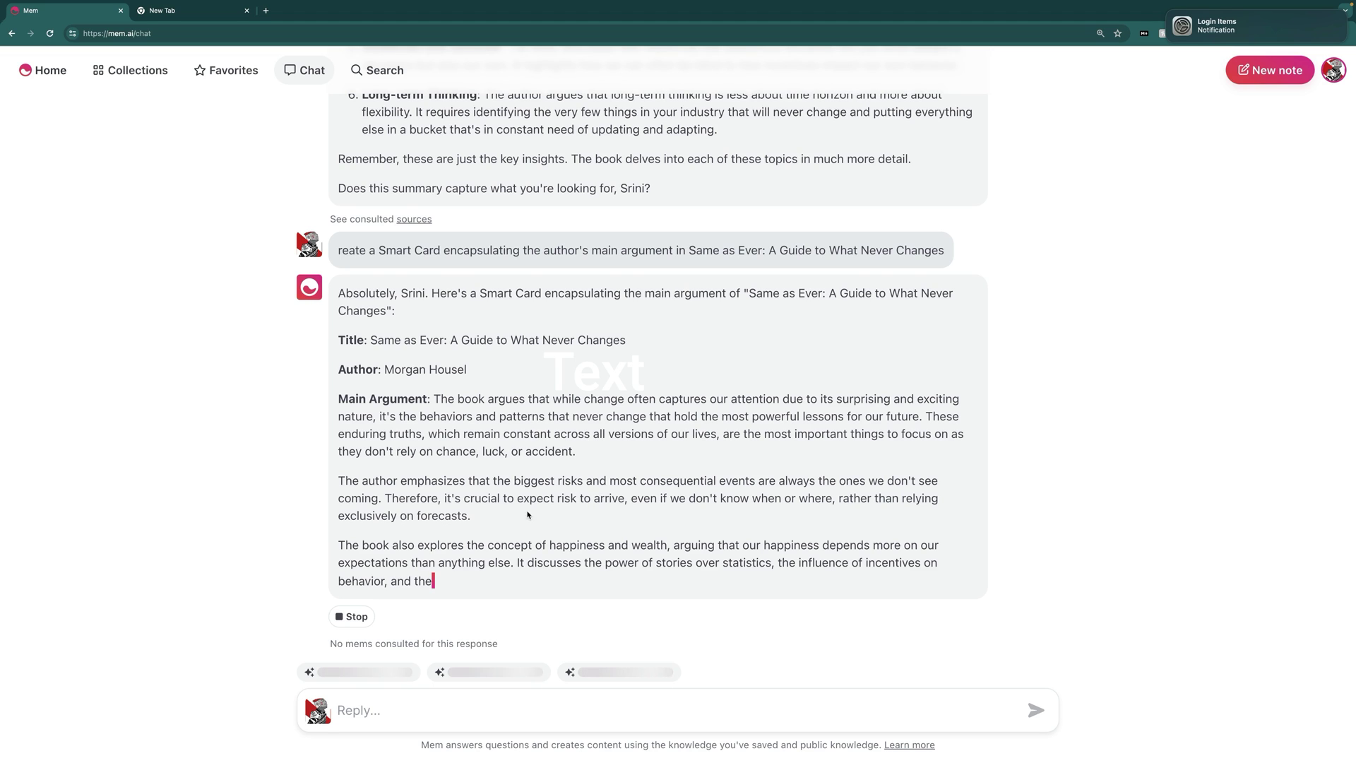
click(916, 710)
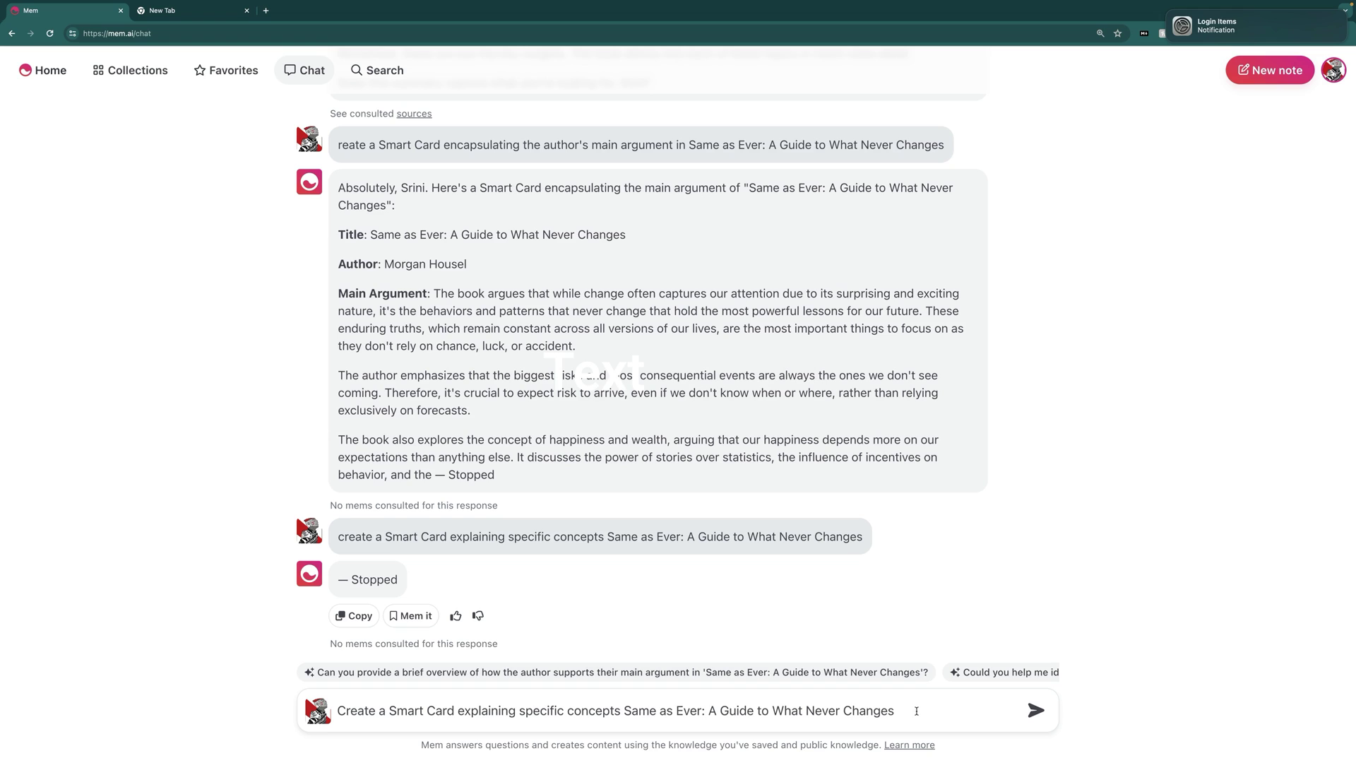
key(Return)
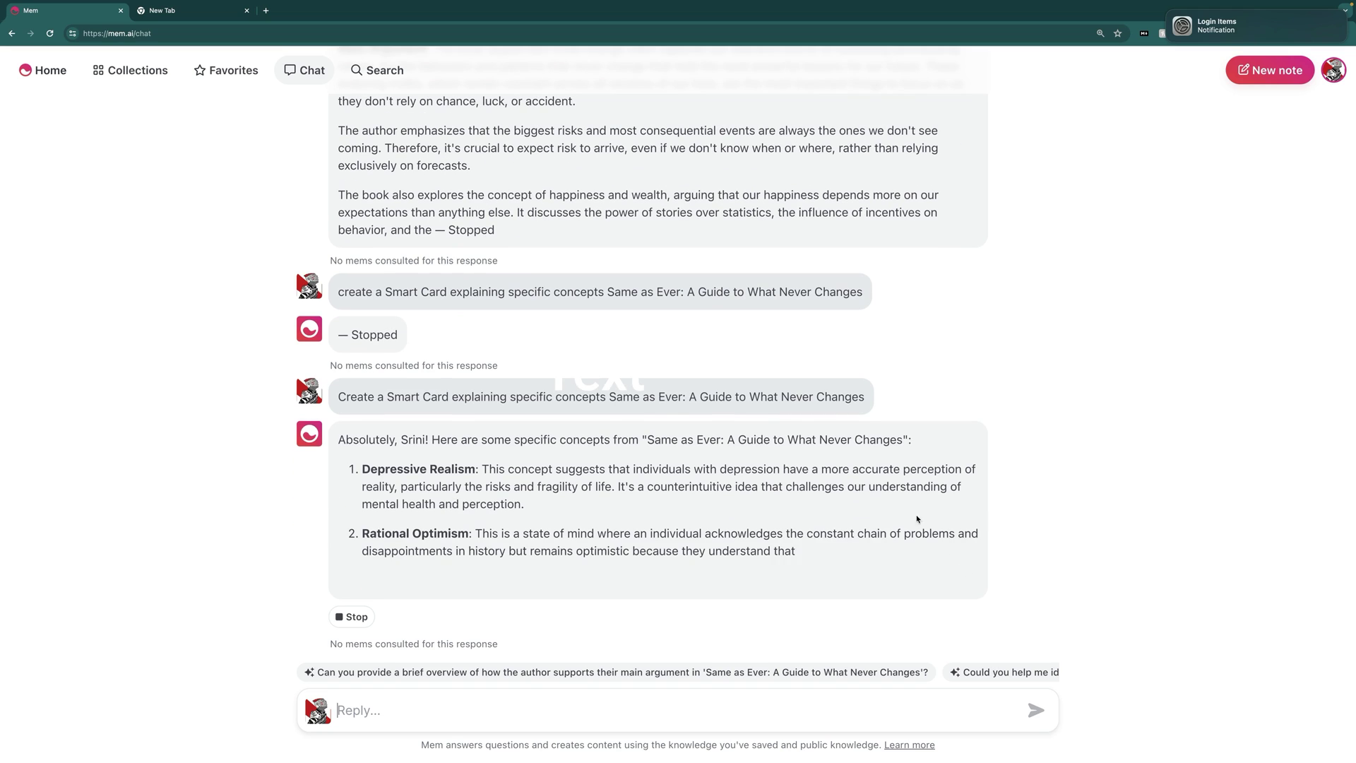
- Copy the Value of Inefficiency paragraph from the concepts answer and ask Mem Chat to create a smart card that goes deeper into it
scroll(590, 459, up, 3)
scroll(589, 459, up, 8)
scroll(617, 256, up, 6)
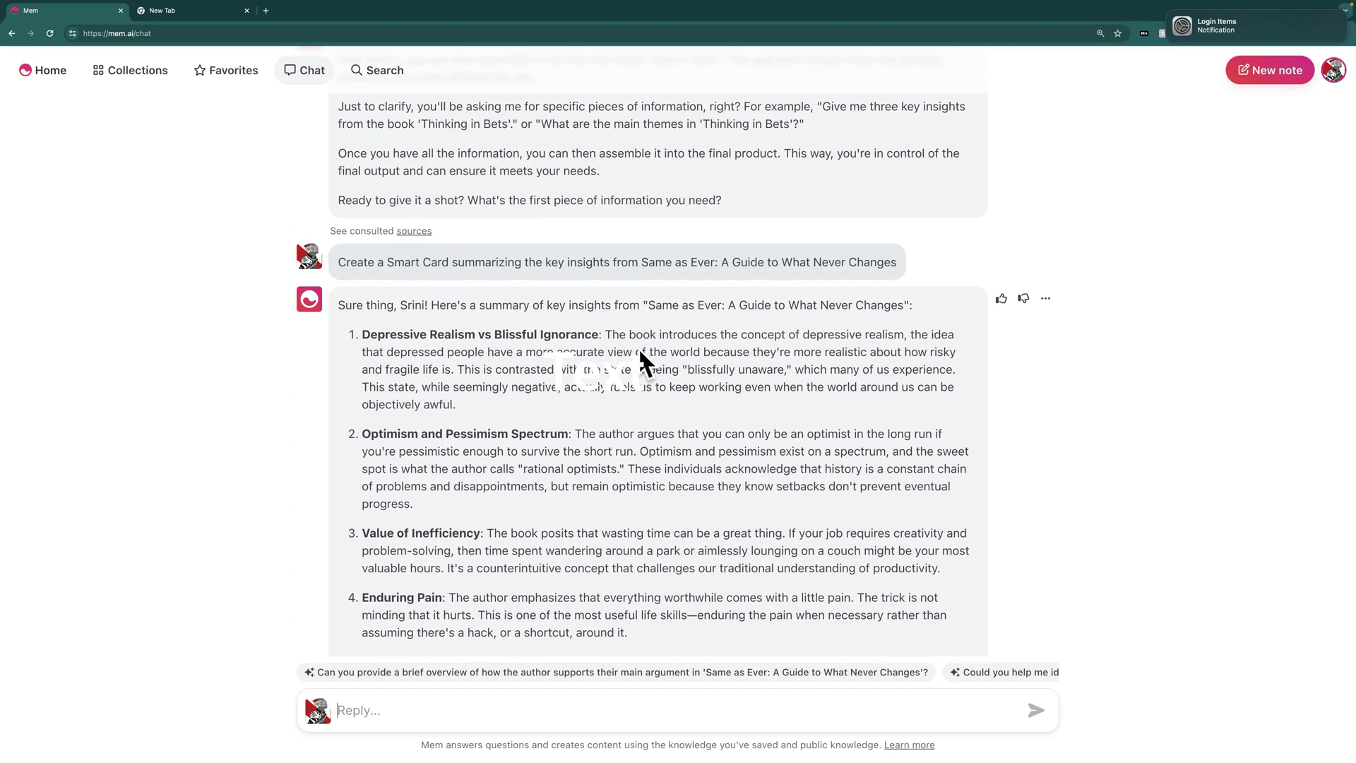
scroll(641, 351, down, 20)
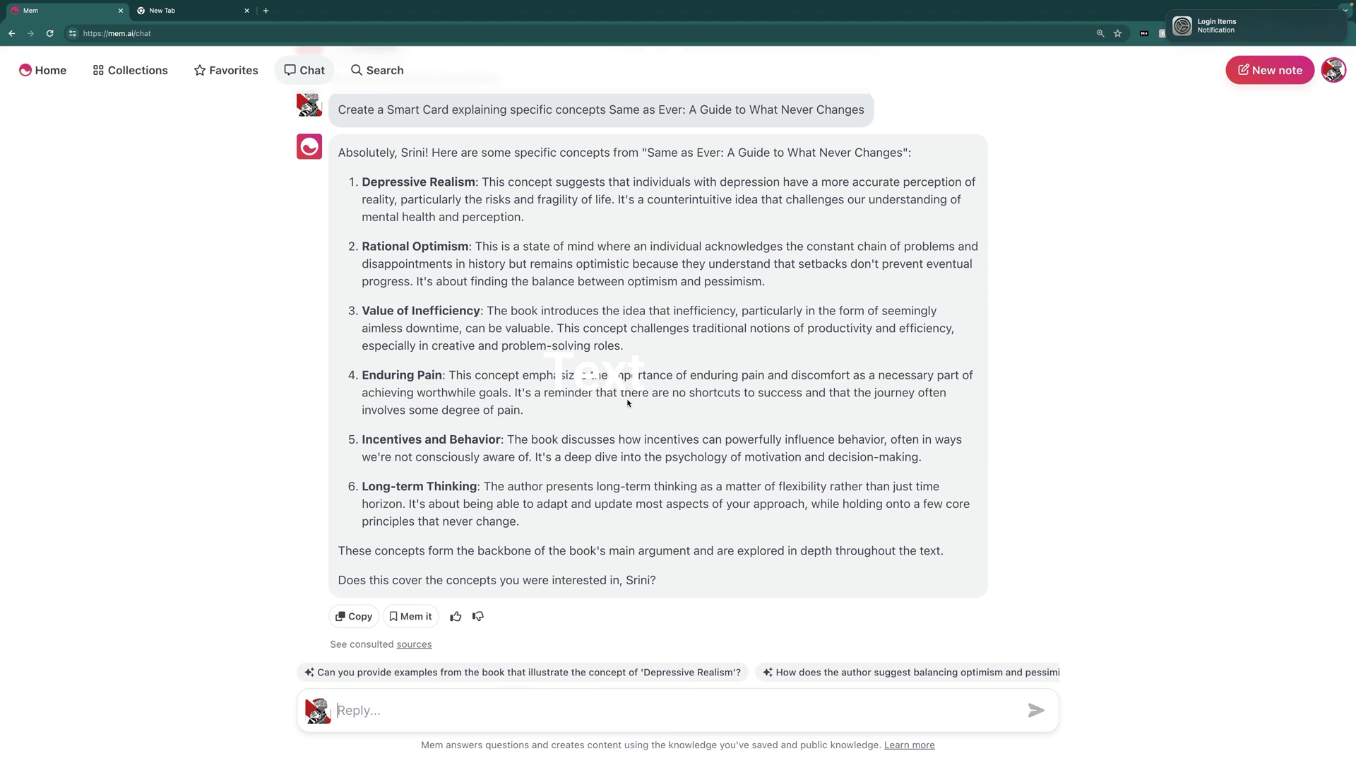
triple_click(606, 328)
key(super+c)
click(459, 703)
text(create a smart card that goes)
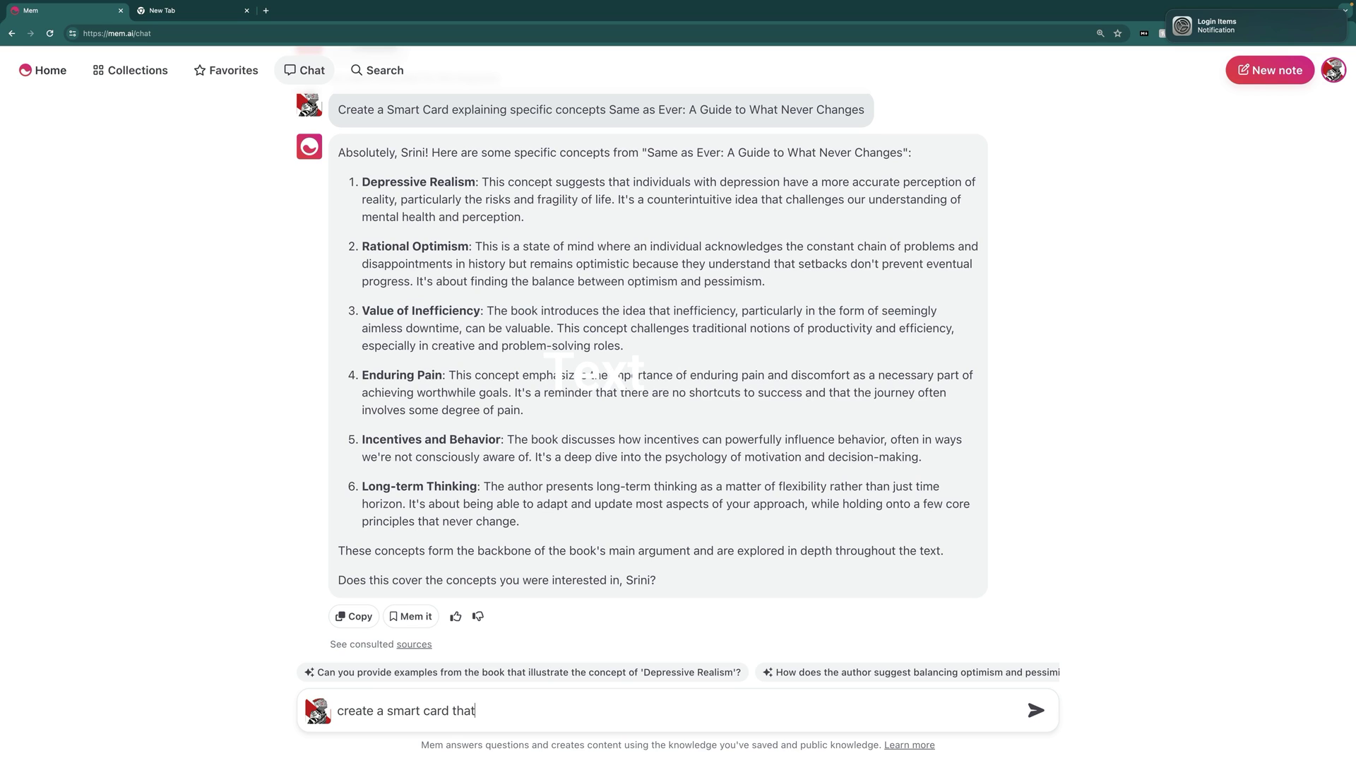
text( deeper into)
key(super+v)
key(Return)
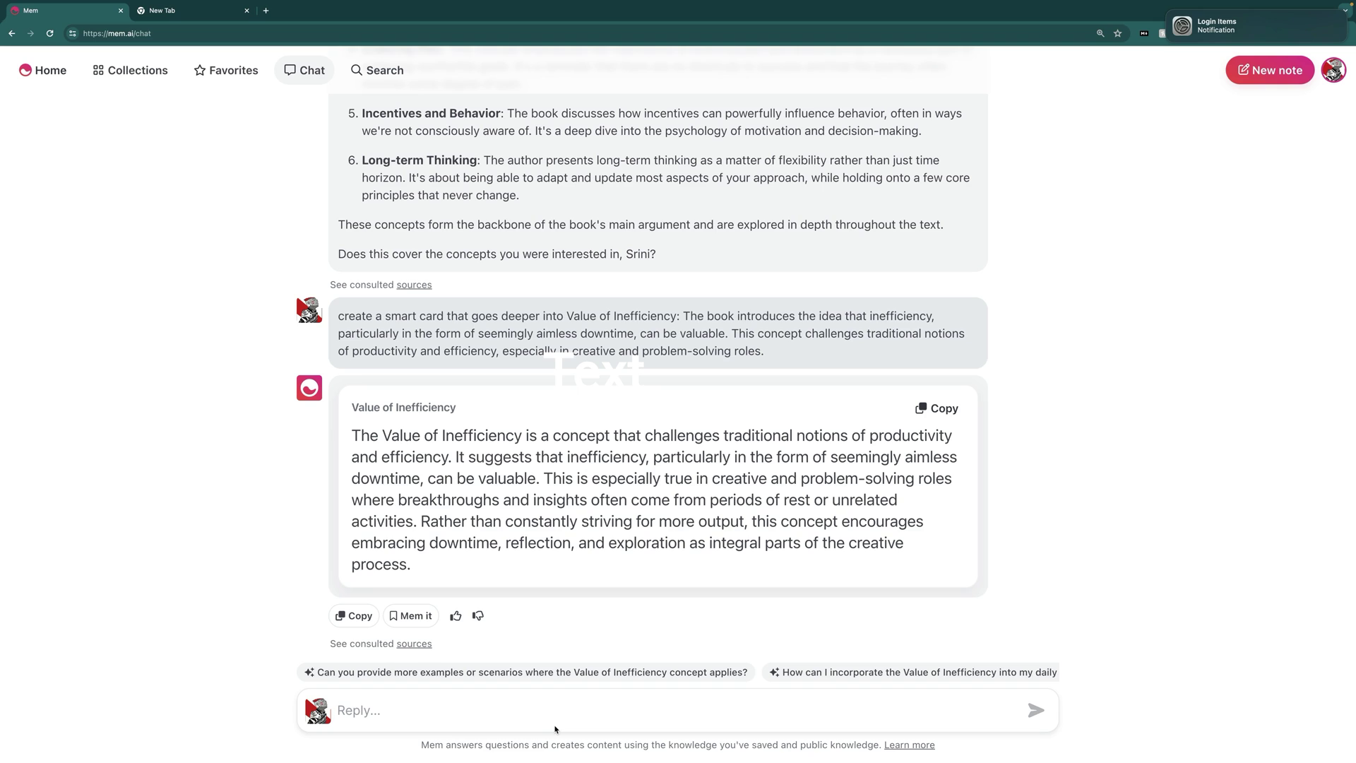
- Ask Mem Chat for a Smart Card showing how principles from Same as Ever: A Guide to What Never Changes can be applied in real-life scenarios
text(Create a Smart Card showing how principles from Same as Ever: A Guide to What Never Changes can be applied in real-life scenarios.)
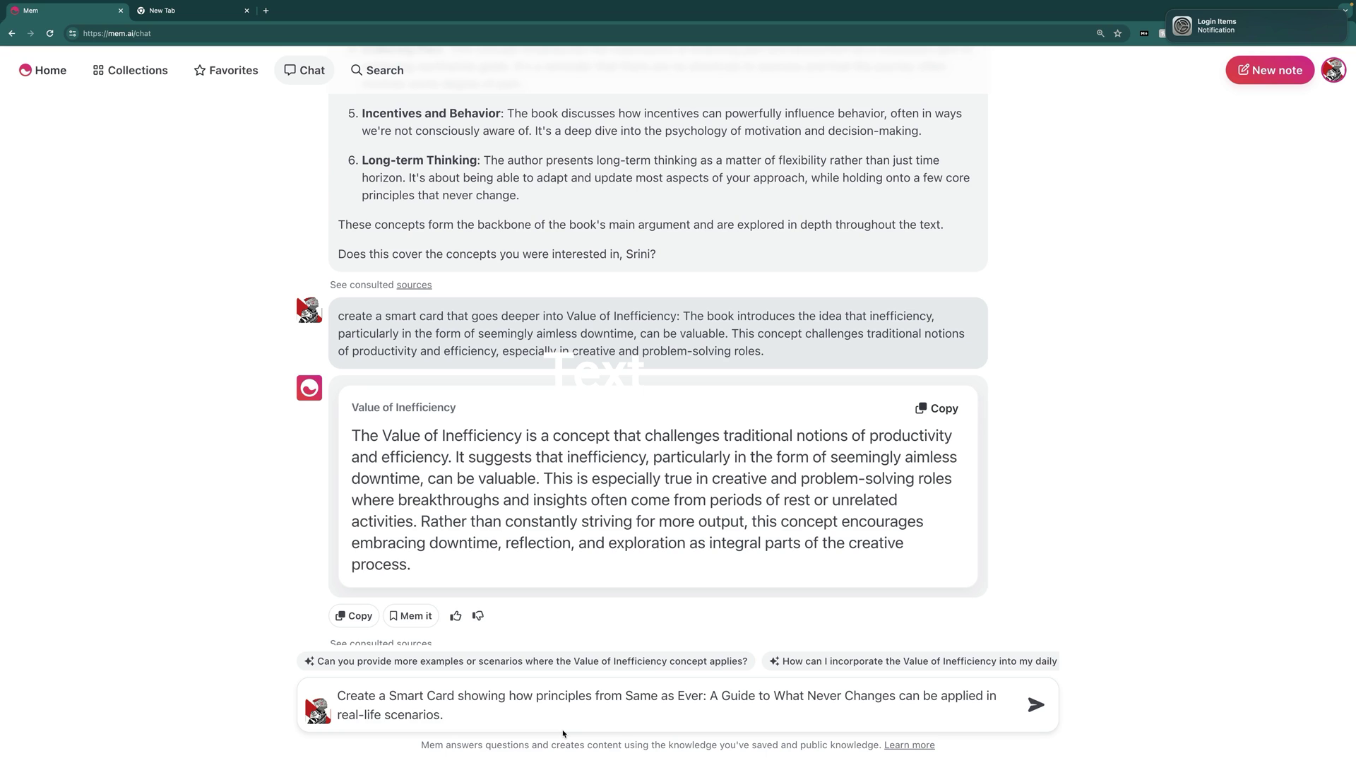
key(Return)
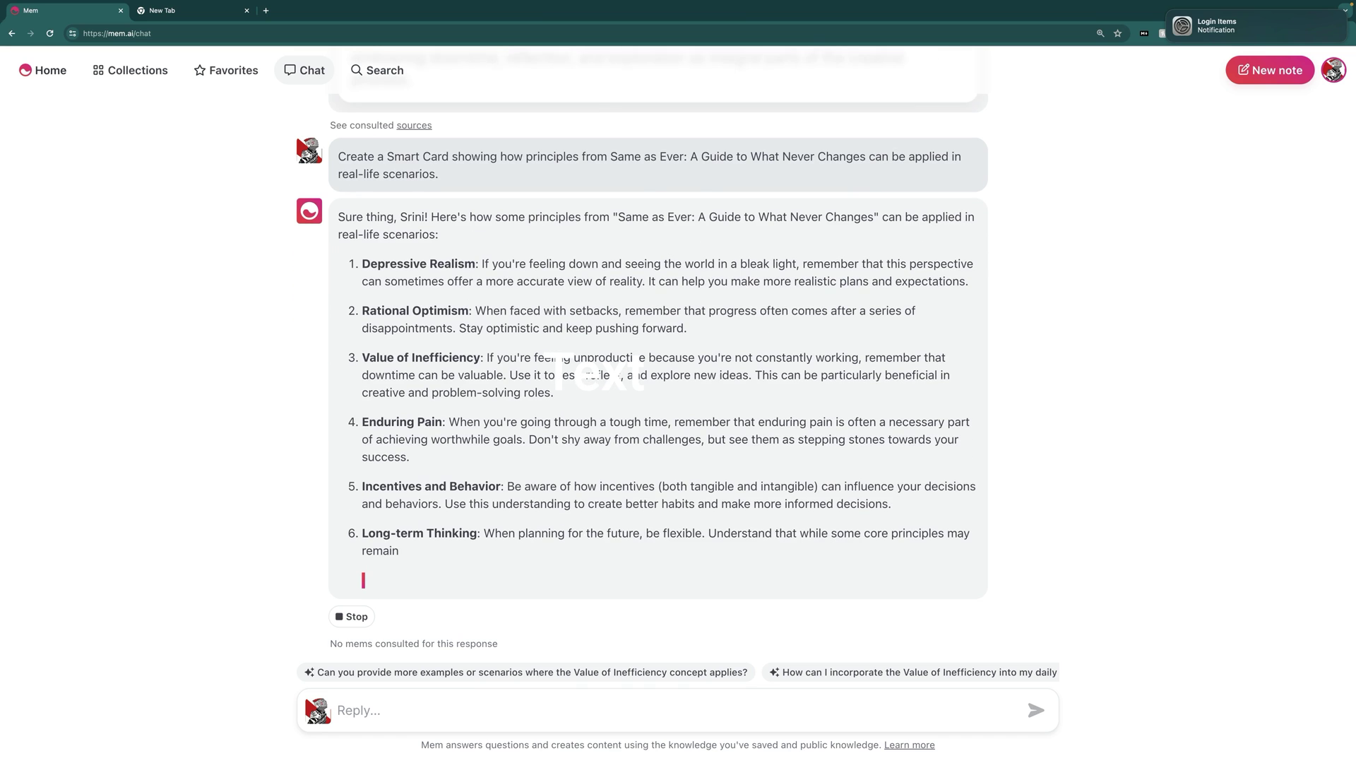
click(683, 696)
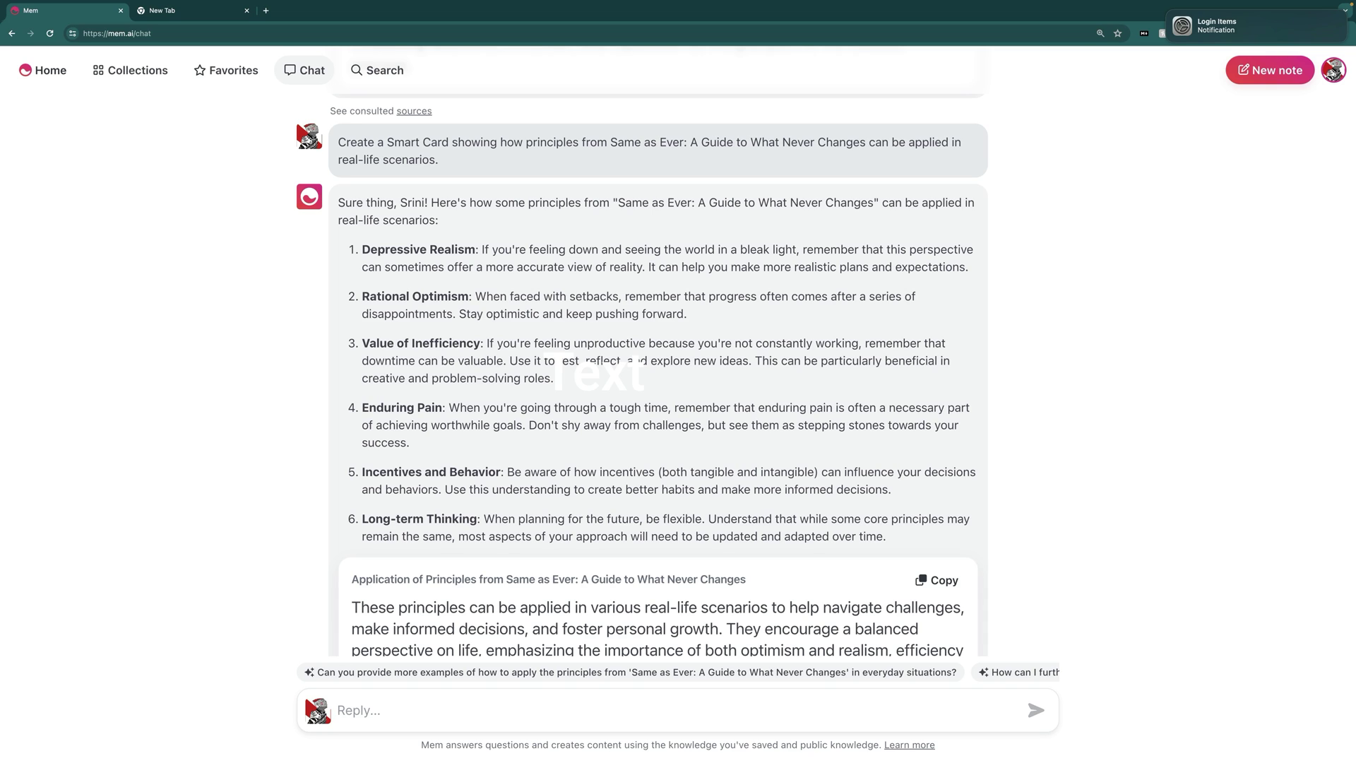
- Ask Mem Chat for a Smart Card with notable quotes from Same as Ever and another presenting critiques or counterarguments to its ideas
click(505, 721)
click(515, 714)
text(Create a Smart Card with notable quotes from the Same as Ever: A Guide to What Never Changes)
key(Return)
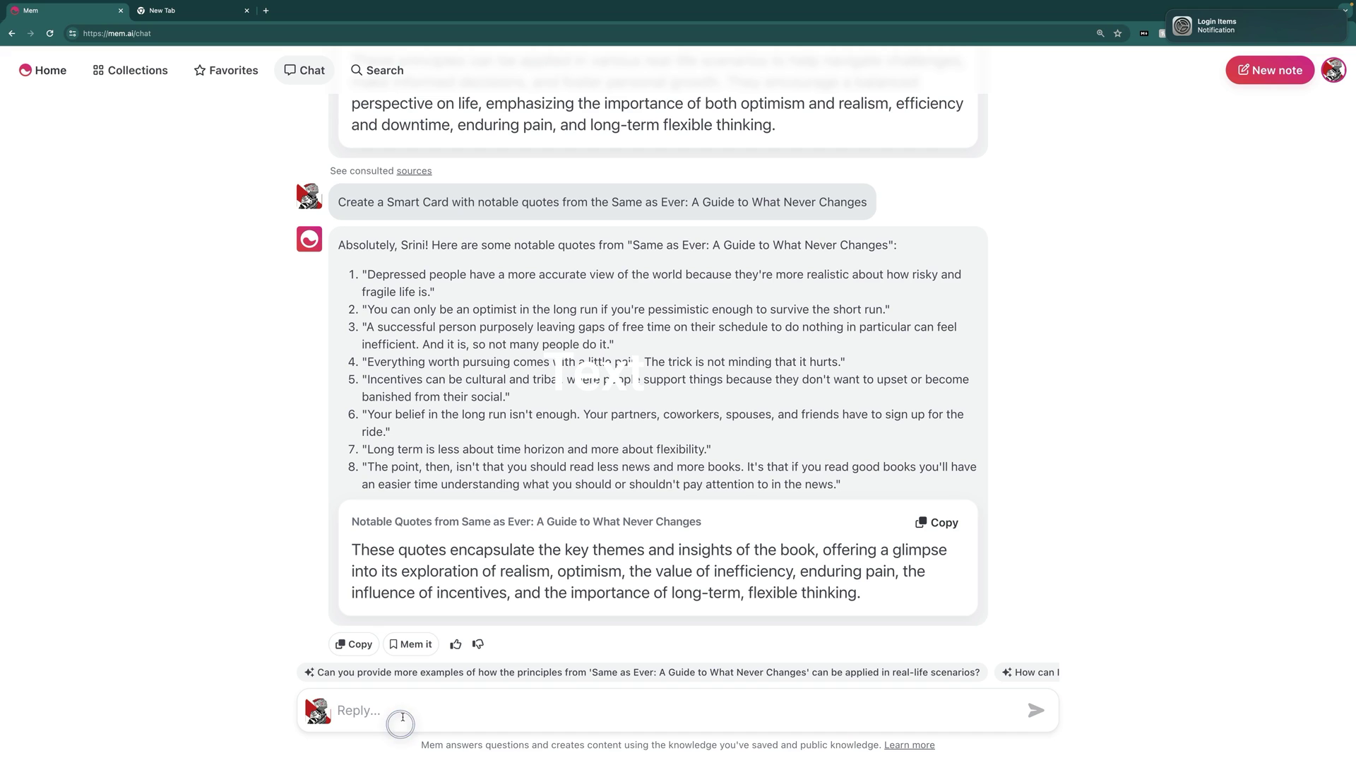
text(Create a Smart Card presenting critiques or counterarguments to the ideas presented in Same as Ever: A Guide to What Never Changes)
key(Return)
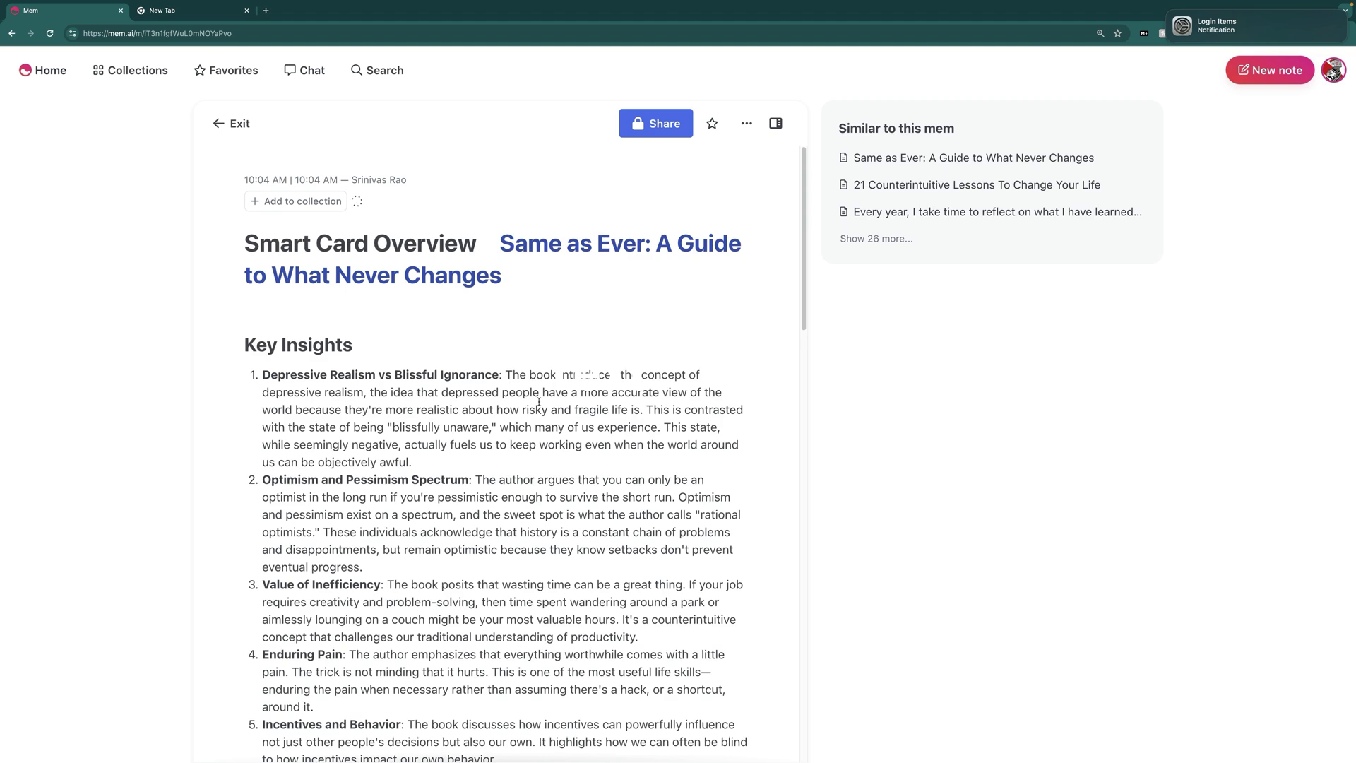
- Open the Same as Ever: A Guide to What Never Changes note beside the Smart Card Overview and skim it to the end
scroll(513, 429, down, 2)
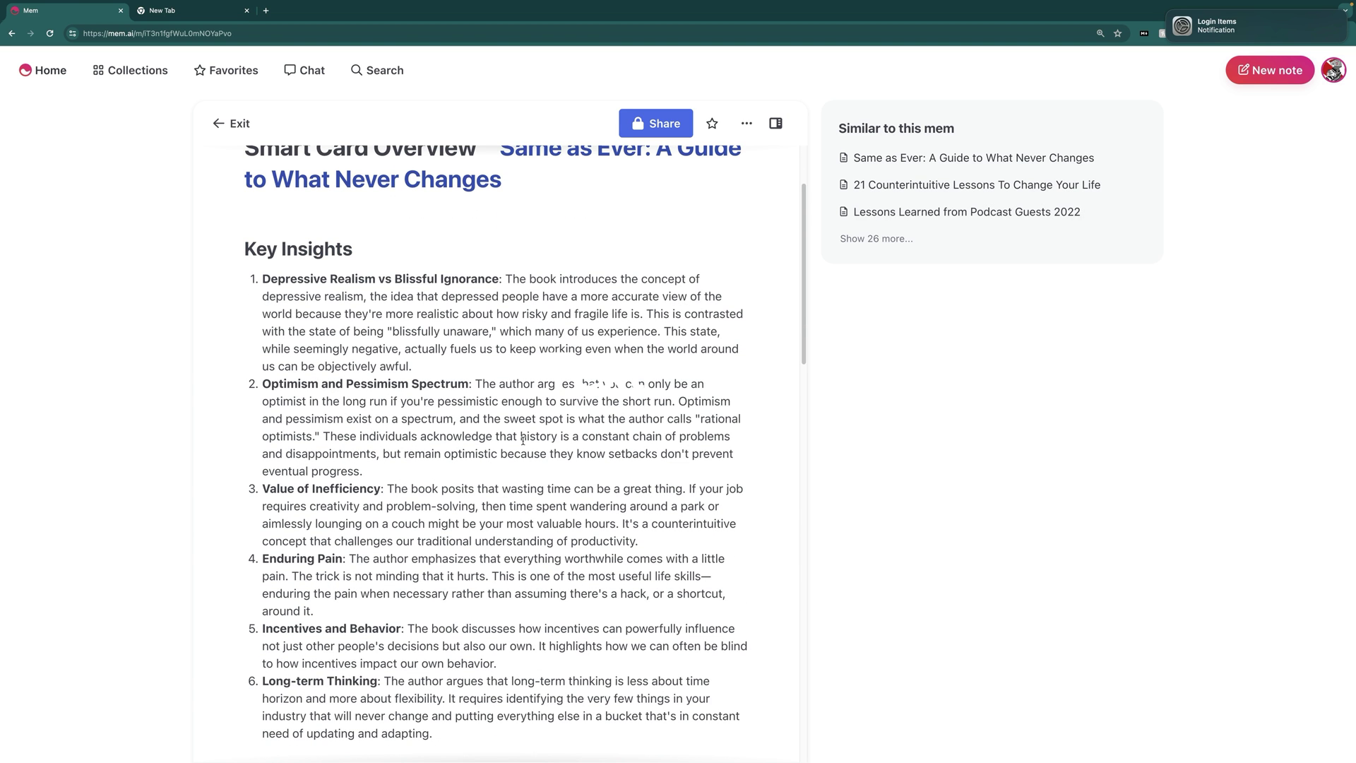
scroll(523, 441, up, 2)
click(654, 256)
scroll(1024, 424, down, 10)
scroll(1062, 422, down, 15)
scroll(950, 625, down, 15)
scroll(897, 648, down, 20)
scroll(878, 511, down, 20)
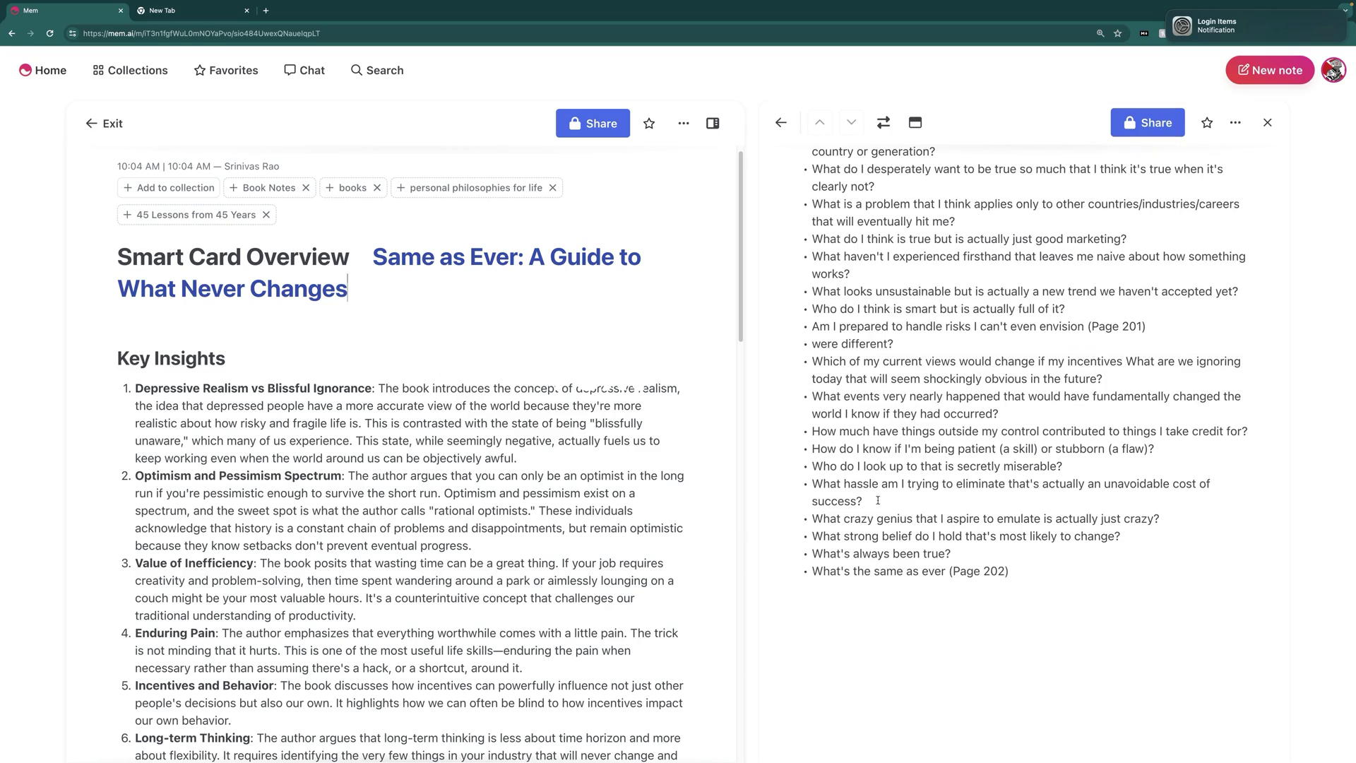
- Review the Smart Card Overview note's sections from Key Insights through Main Argument, Specific Concept and Practical Application to Quotes
scroll(357, 408, down, 5)
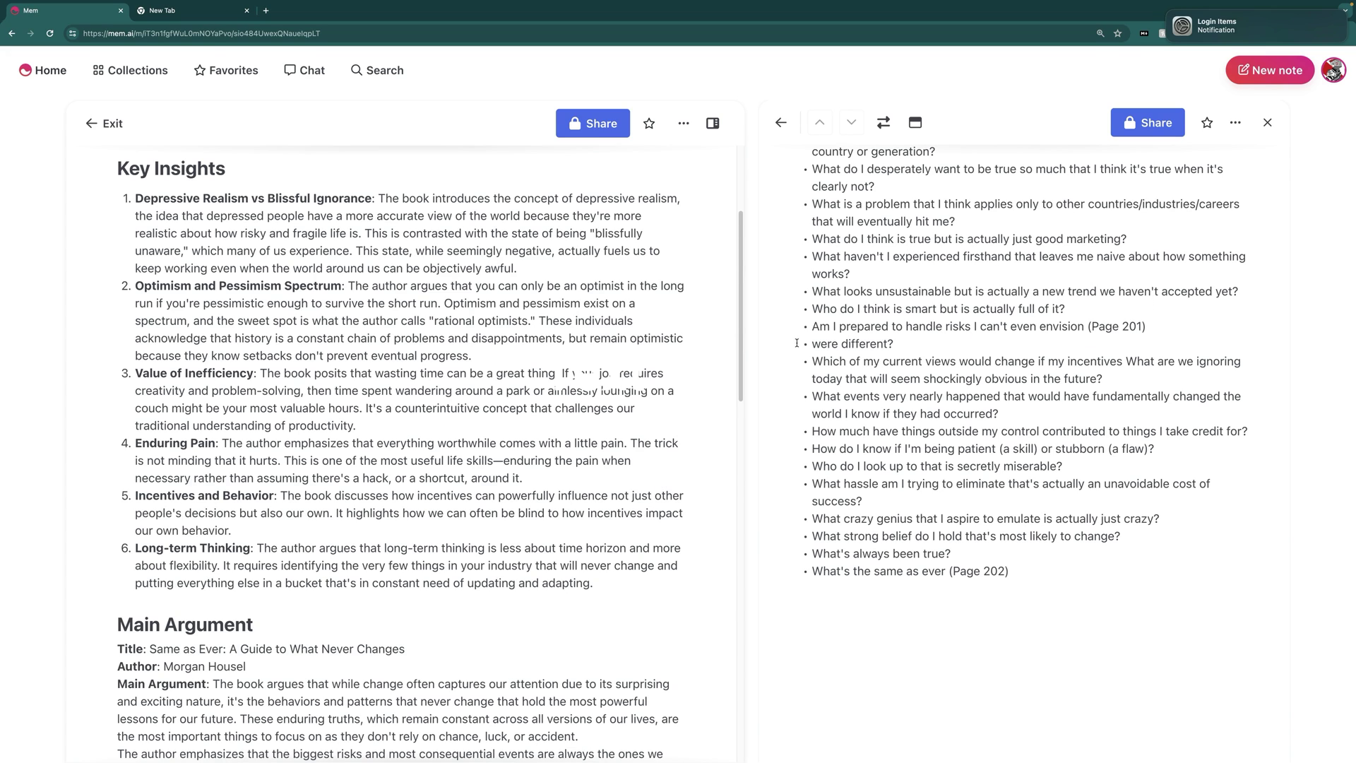
scroll(383, 424, down, 1)
scroll(347, 268, up, 3)
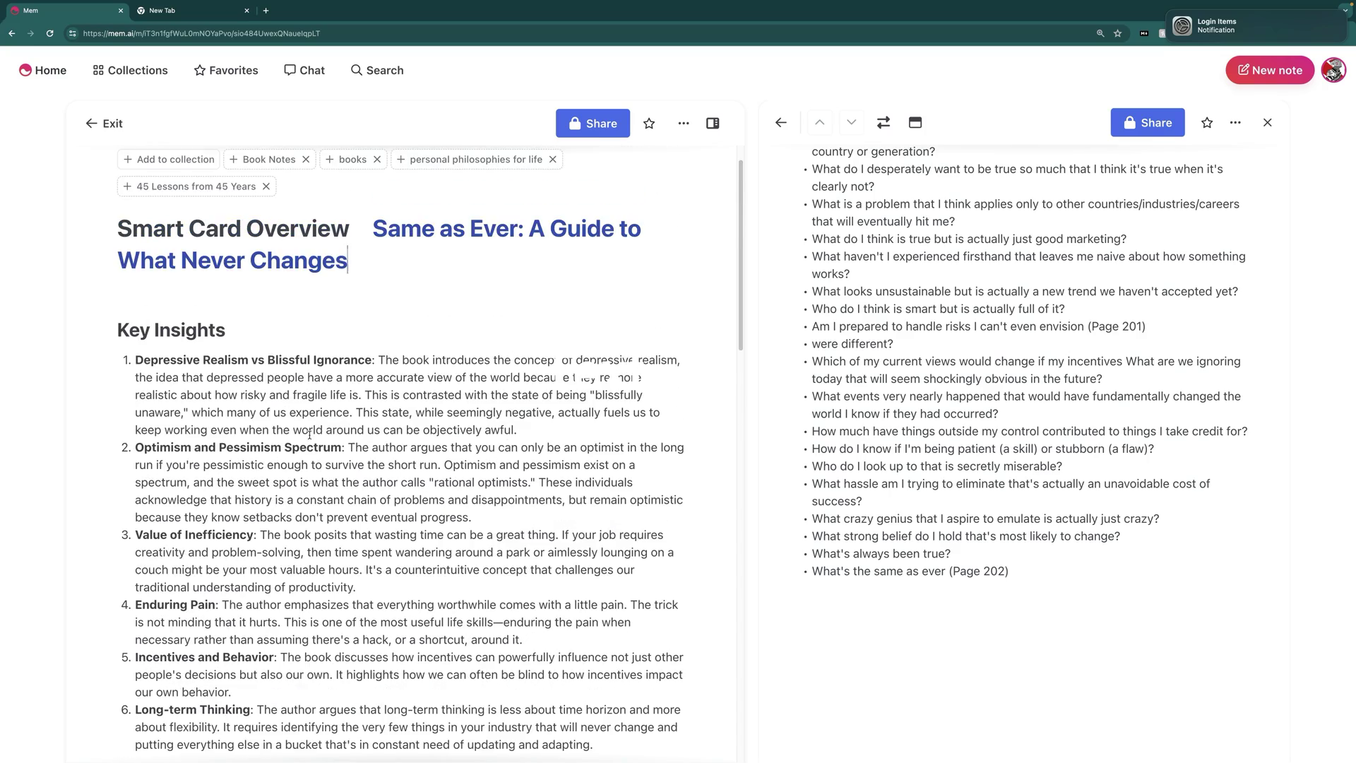
scroll(333, 305, down, 2)
scroll(332, 305, down, 4)
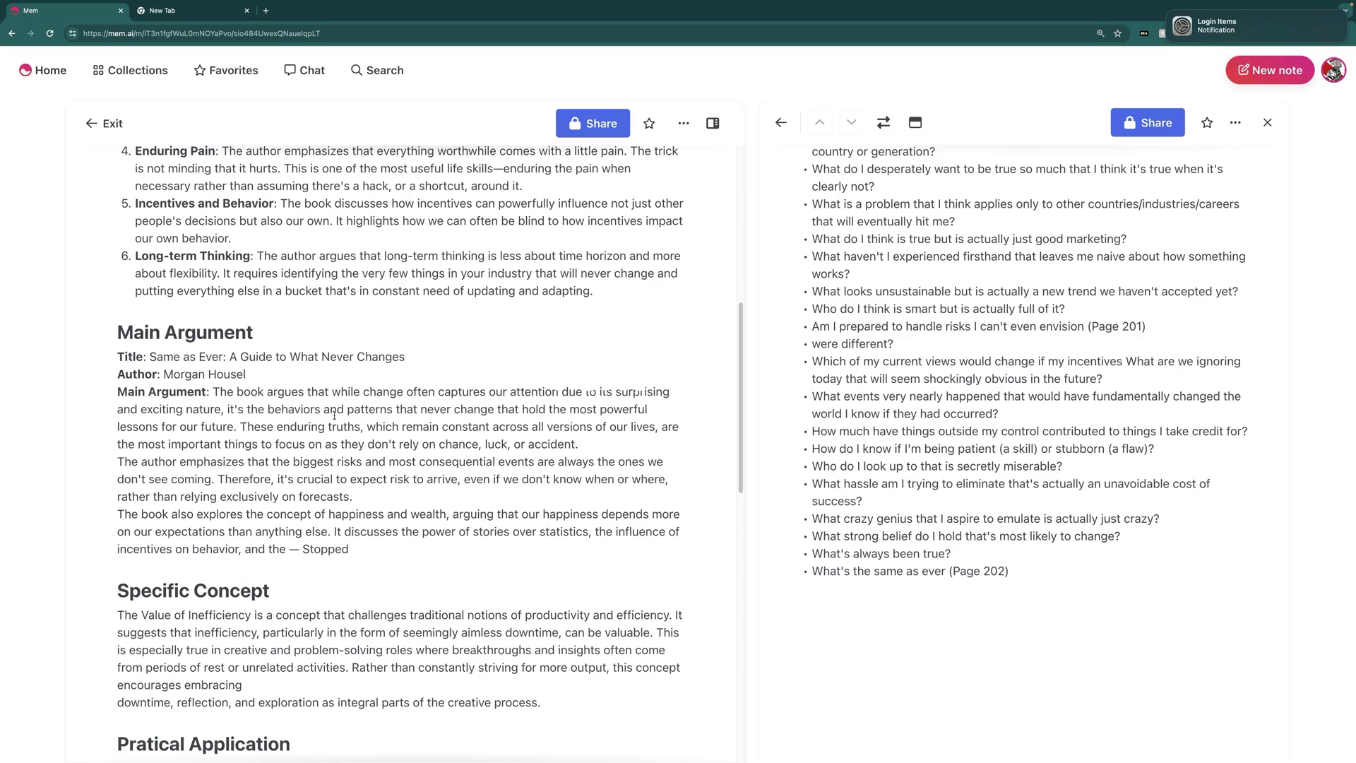
scroll(231, 533, down, 3)
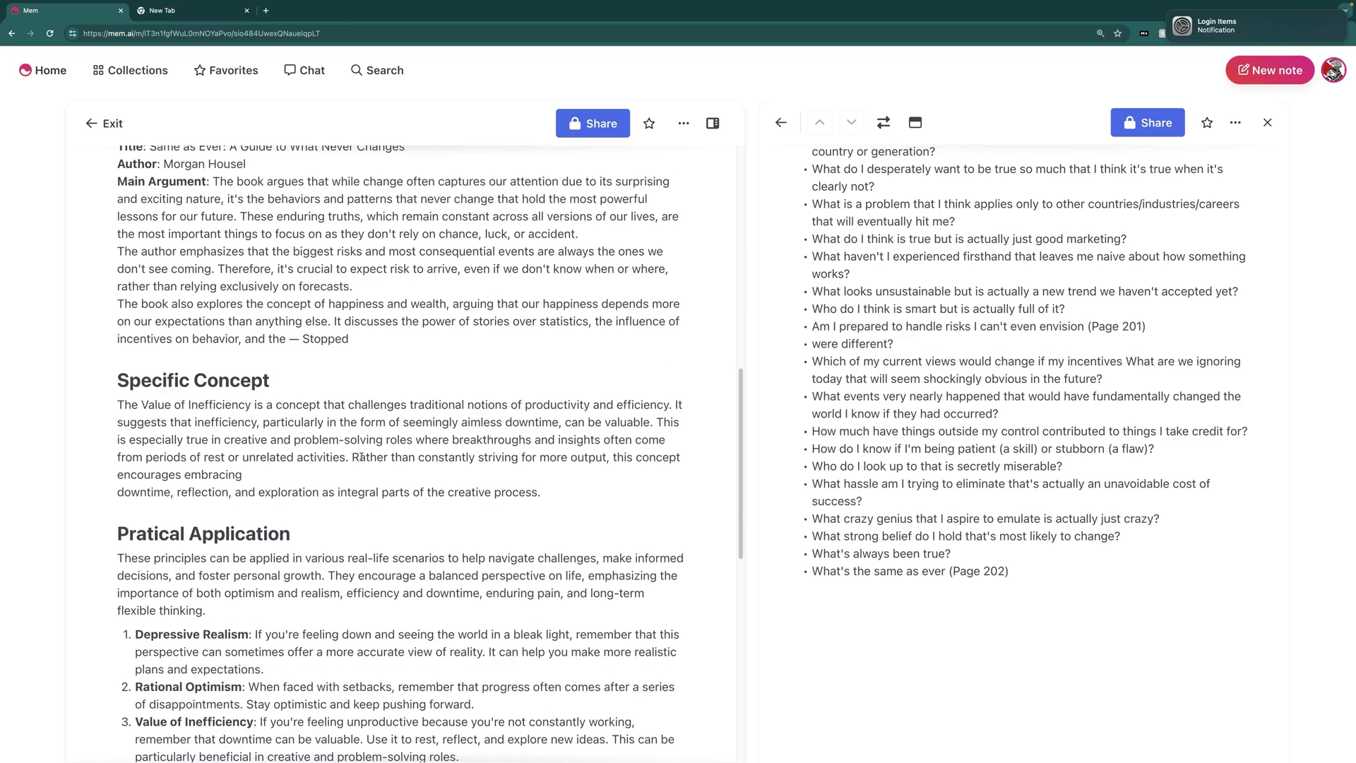
scroll(293, 484, down, 1)
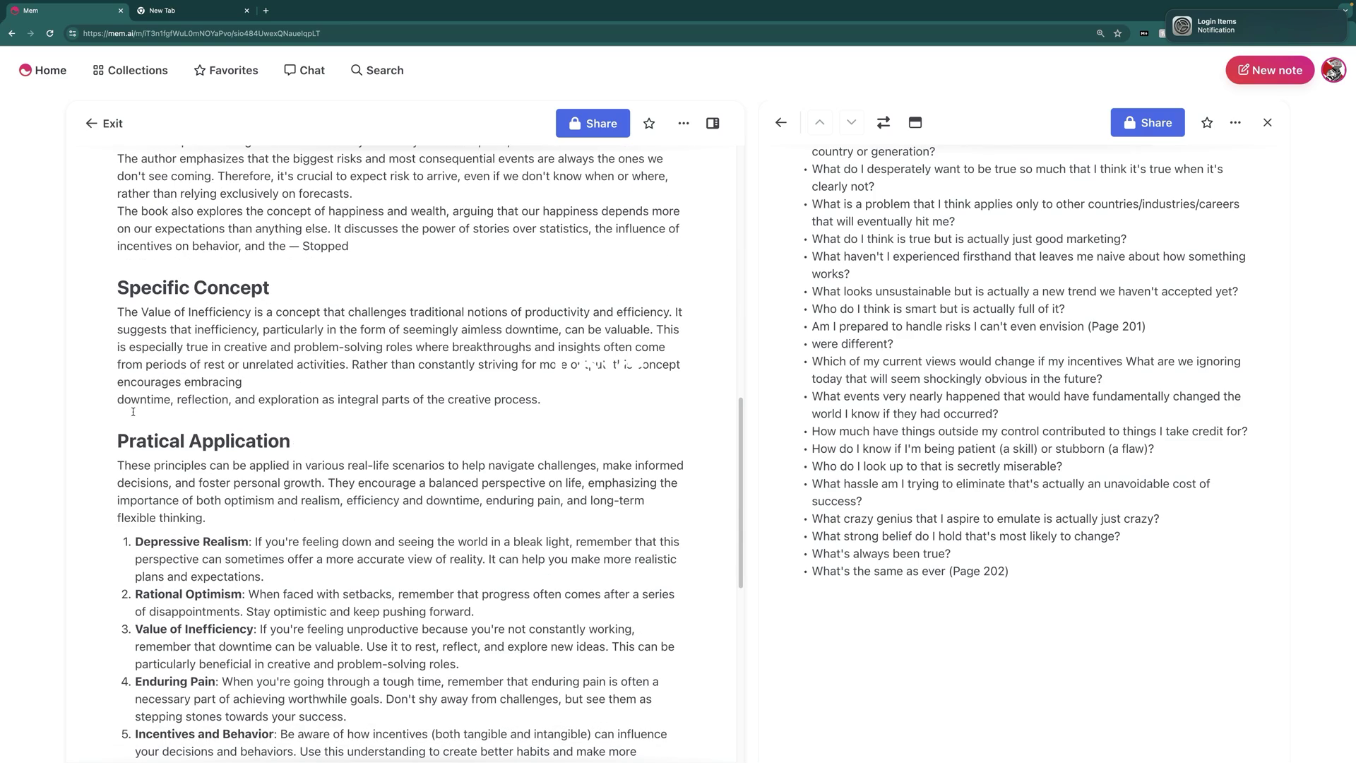
scroll(339, 434, down, 2)
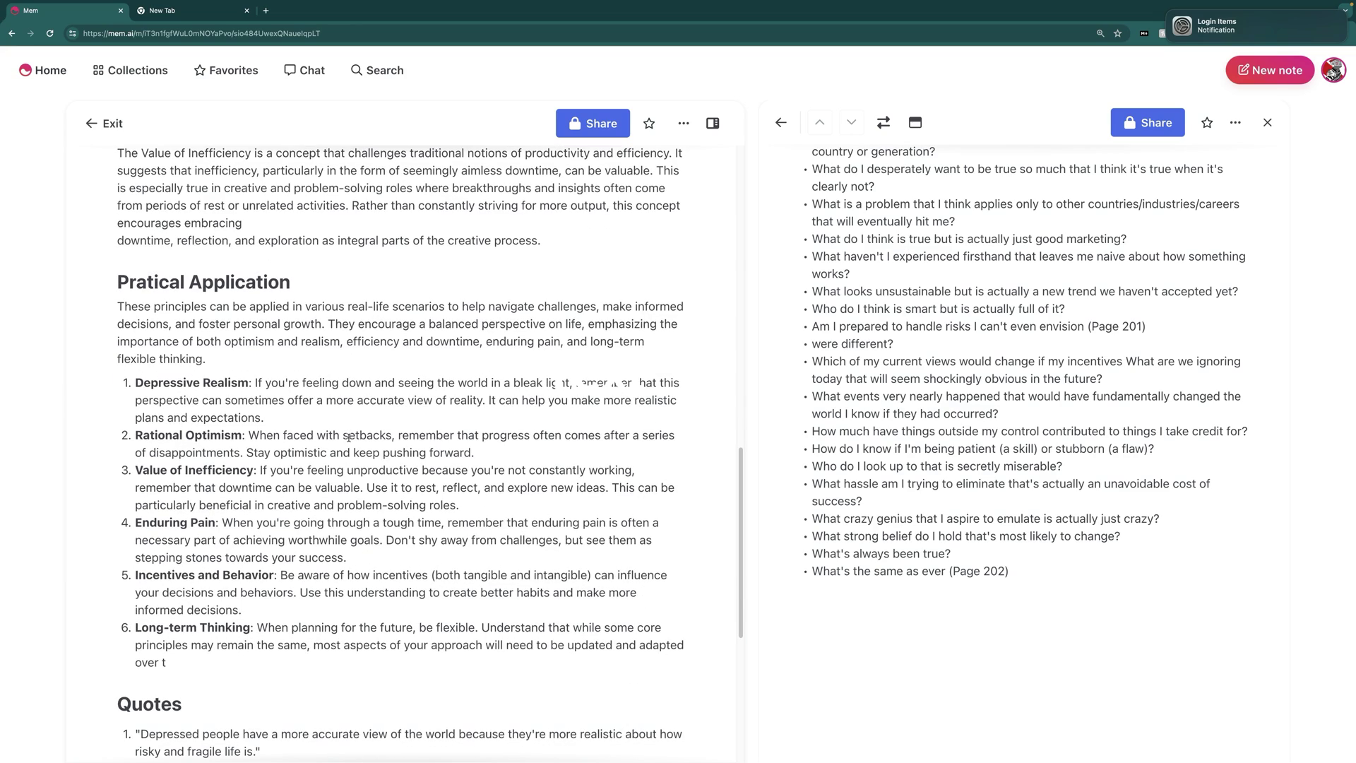
scroll(313, 373, down, 5)
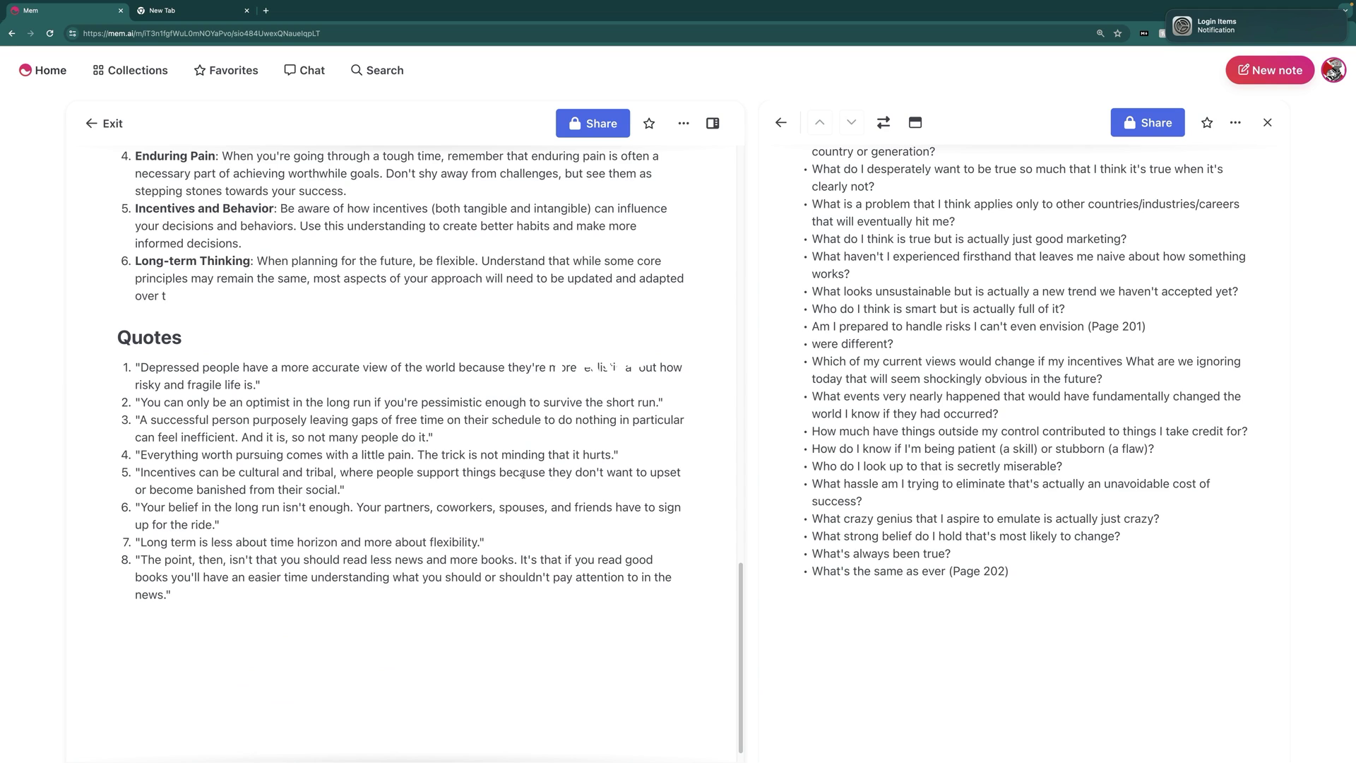
scroll(530, 464, up, 2)
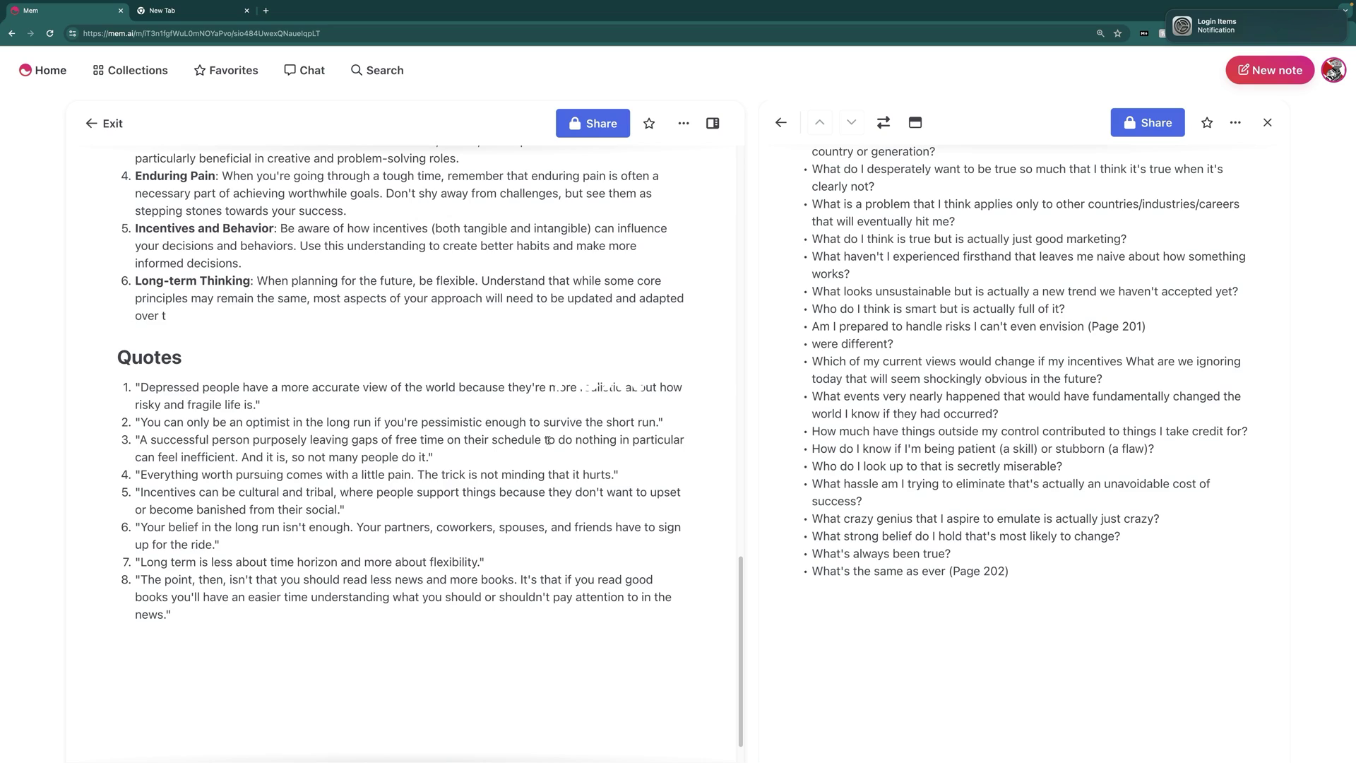
scroll(530, 464, up, 5)
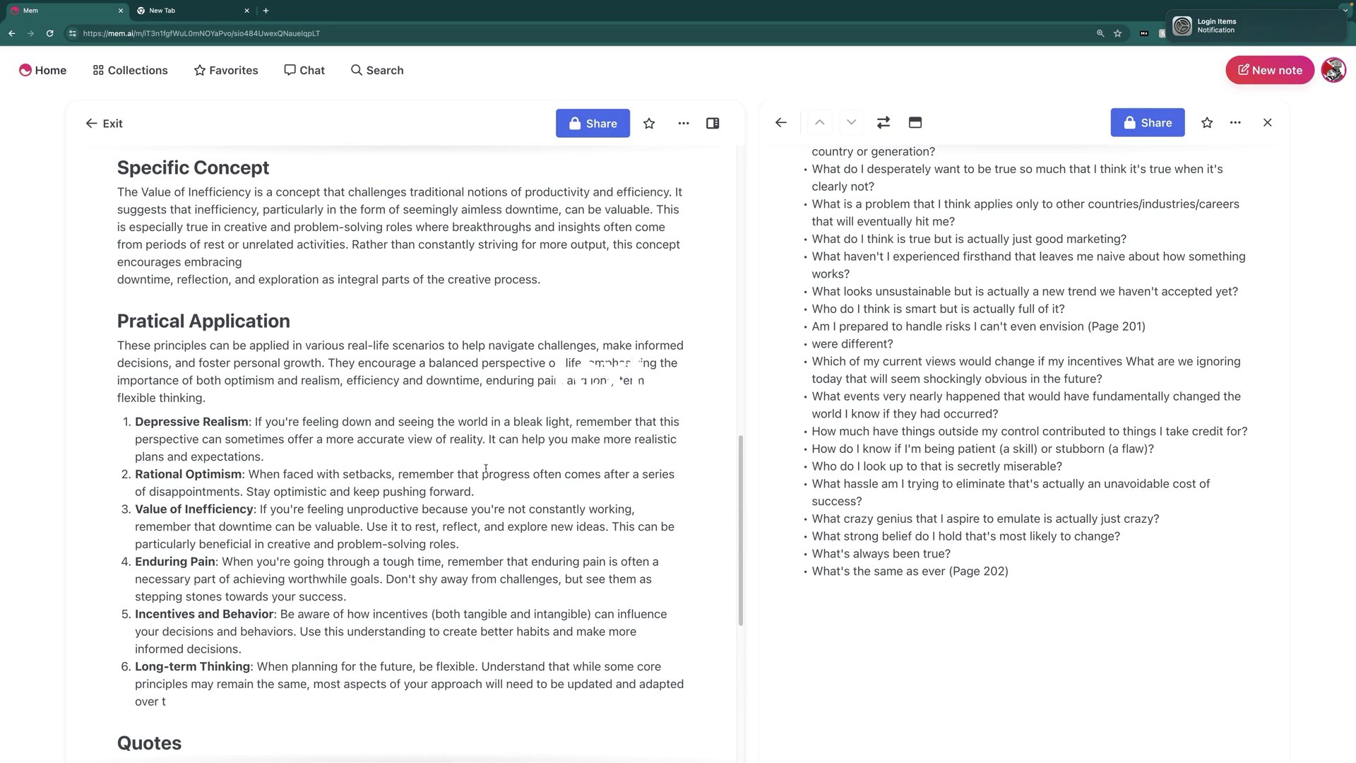
scroll(490, 472, up, 3)
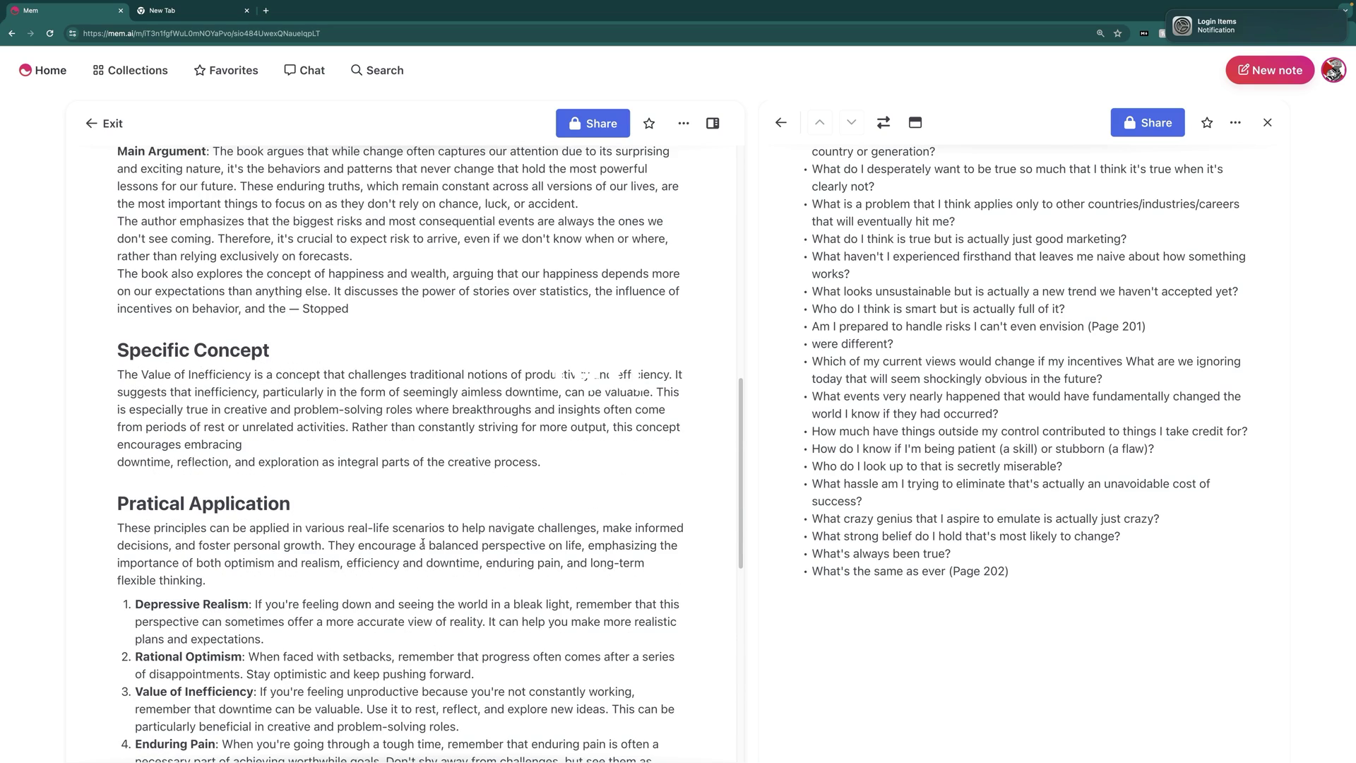
scroll(391, 456, up, 6)
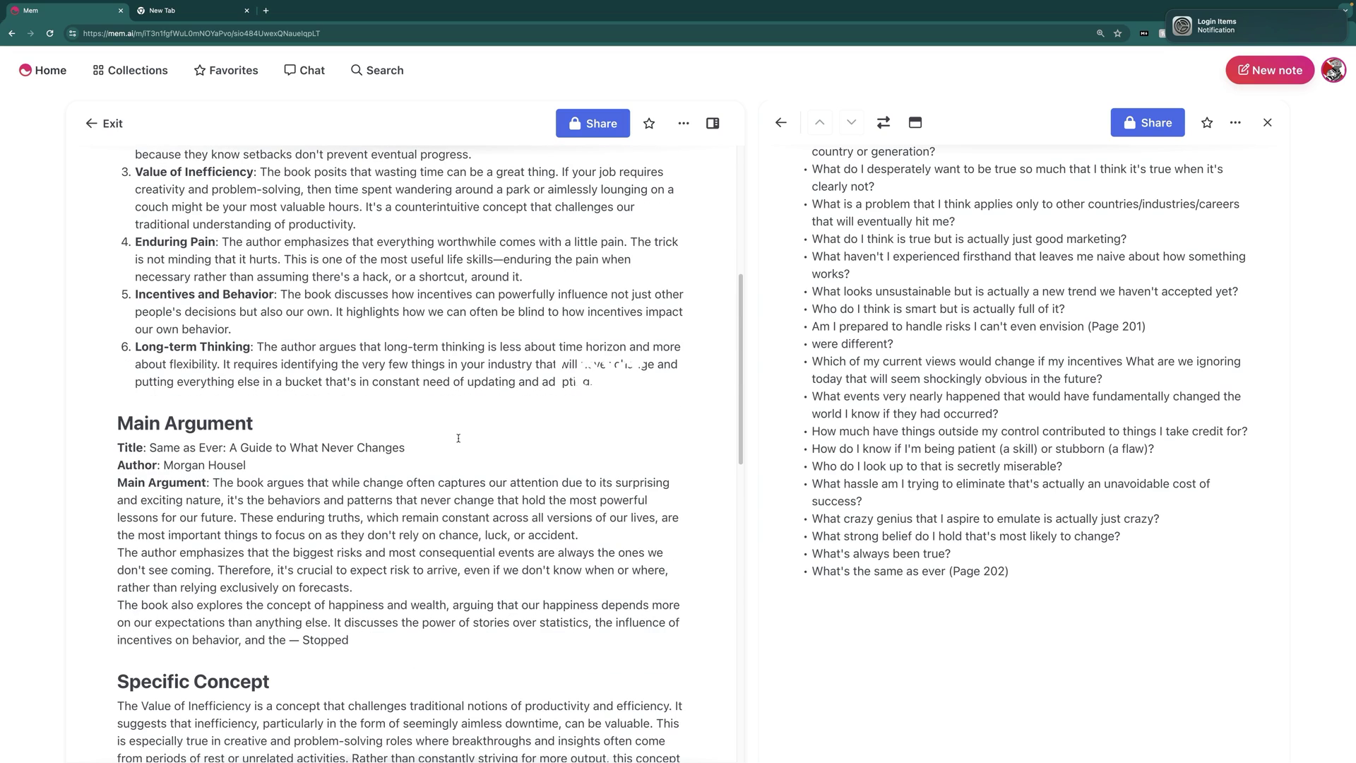
scroll(438, 447, up, 6)
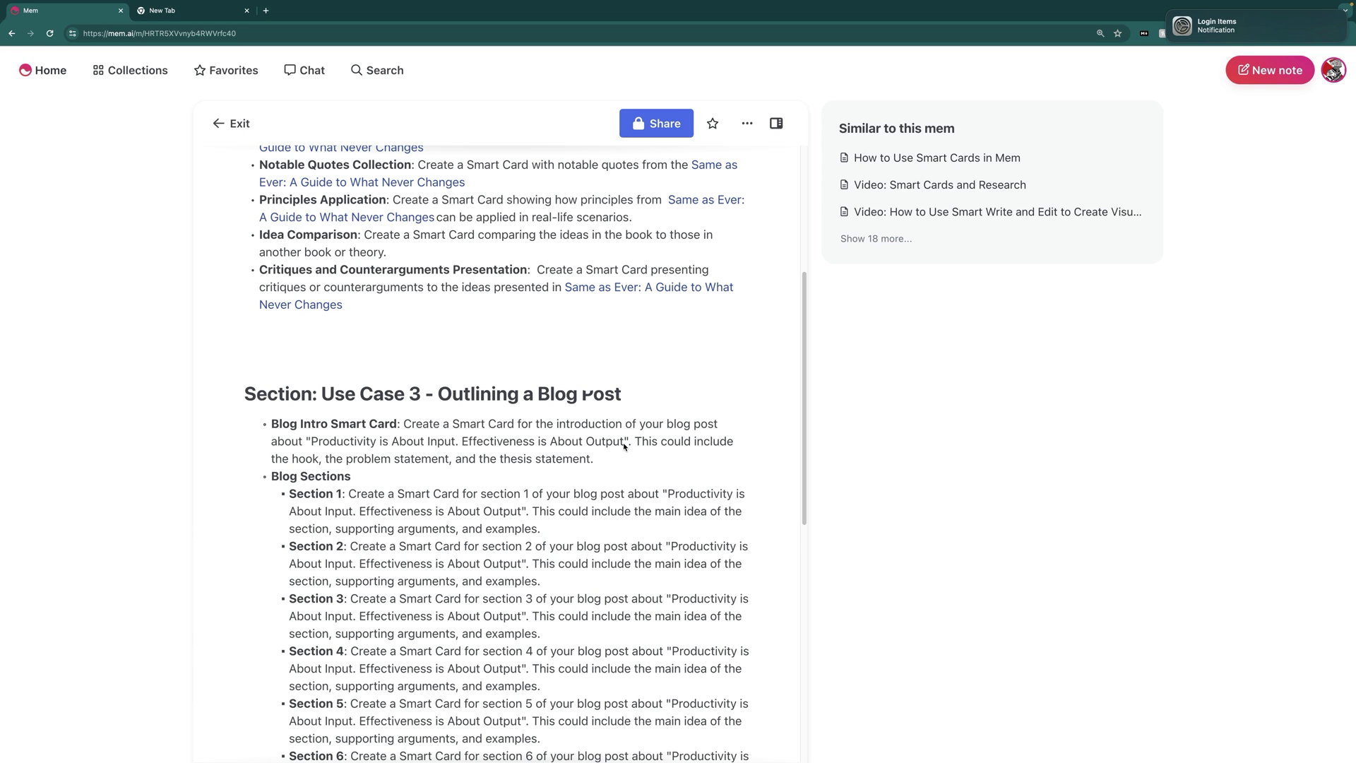
- Copy the Blog Intro Smart Card prompt and ask Mem Chat for a blog post introduction about "Productivity is About Input. Effectiveness is About Output"
drag(623, 445, 426, 429)
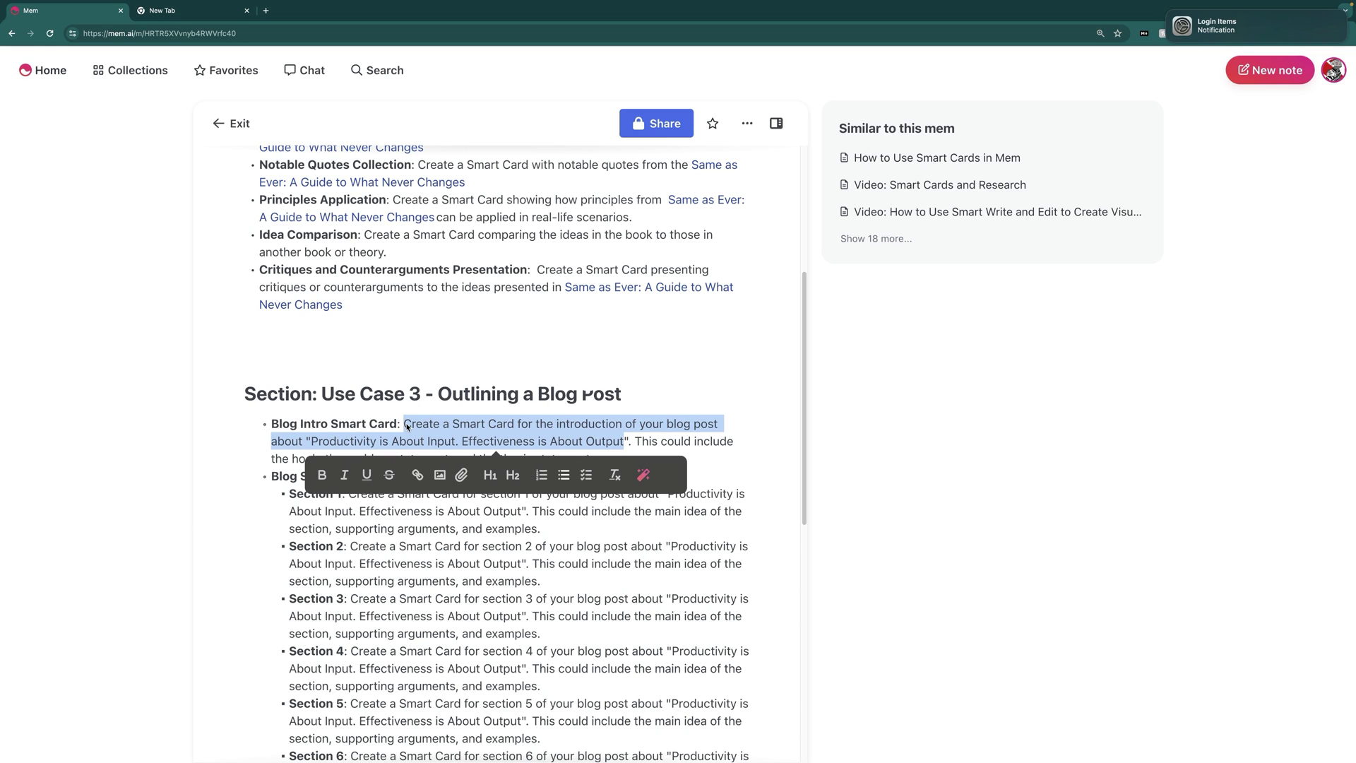
click(563, 366)
click(311, 72)
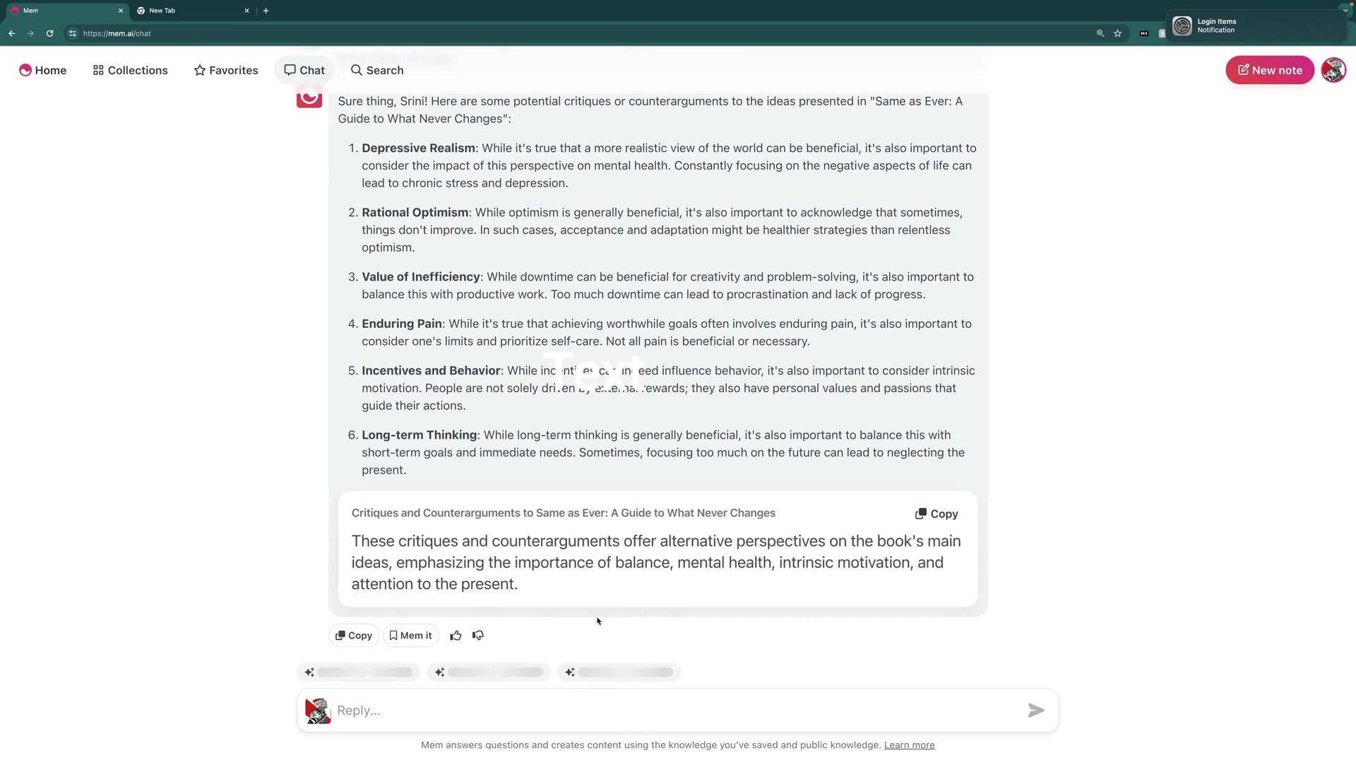
click(512, 714)
text(Create a Smart Card for the introduction of your blog post about "Productivity is About Input. Effectiveness is About Output)
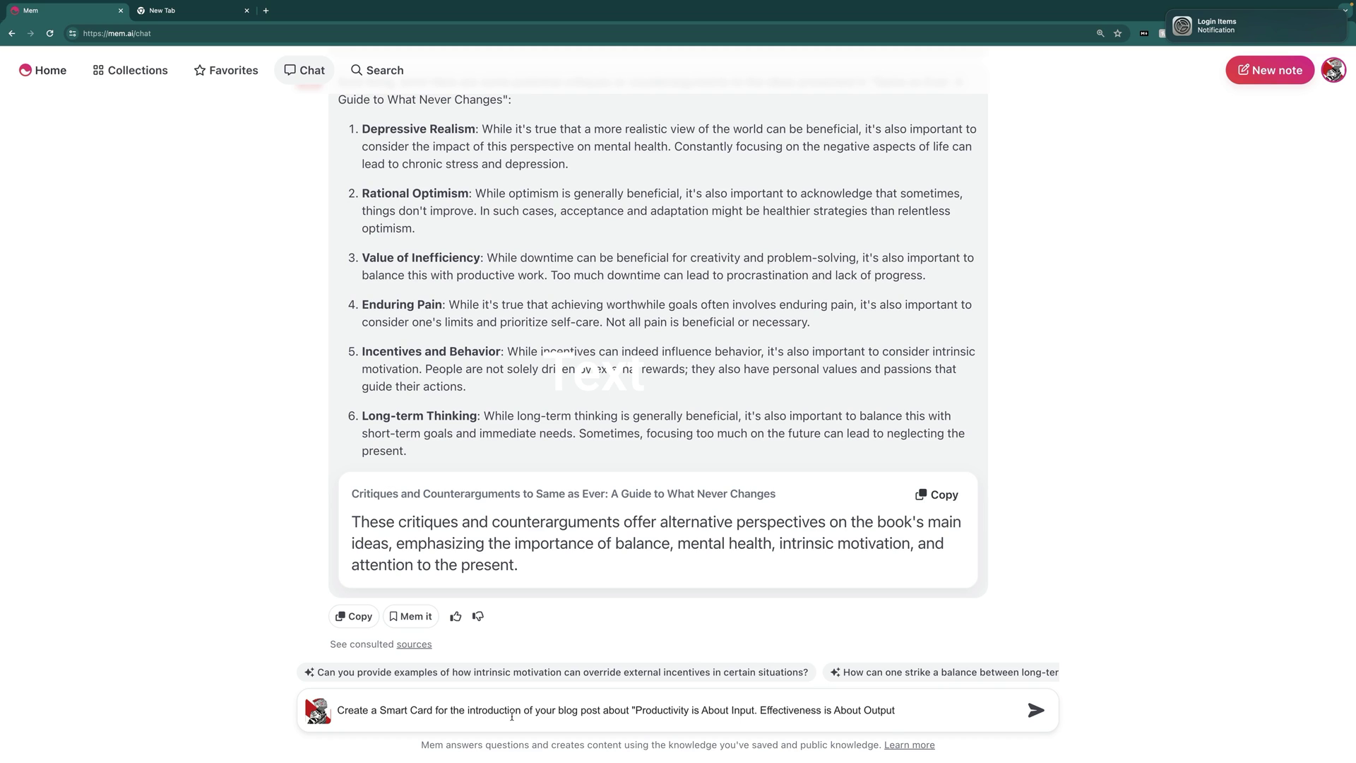
key(Return)
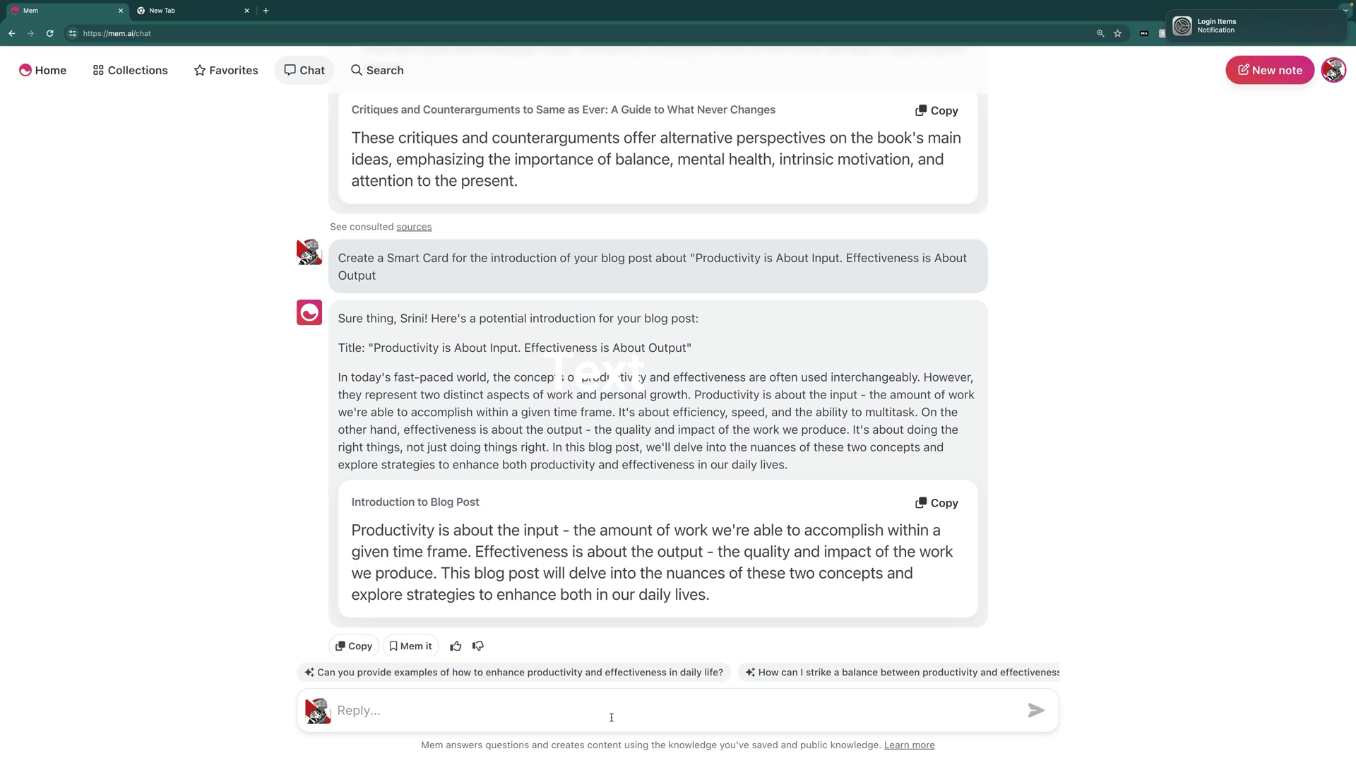
- Ask Mem Chat to create a Smart Card for section 2, 3, 4, and 5 of the blog posts
text(Create a Smart Card for section 2 for blog)
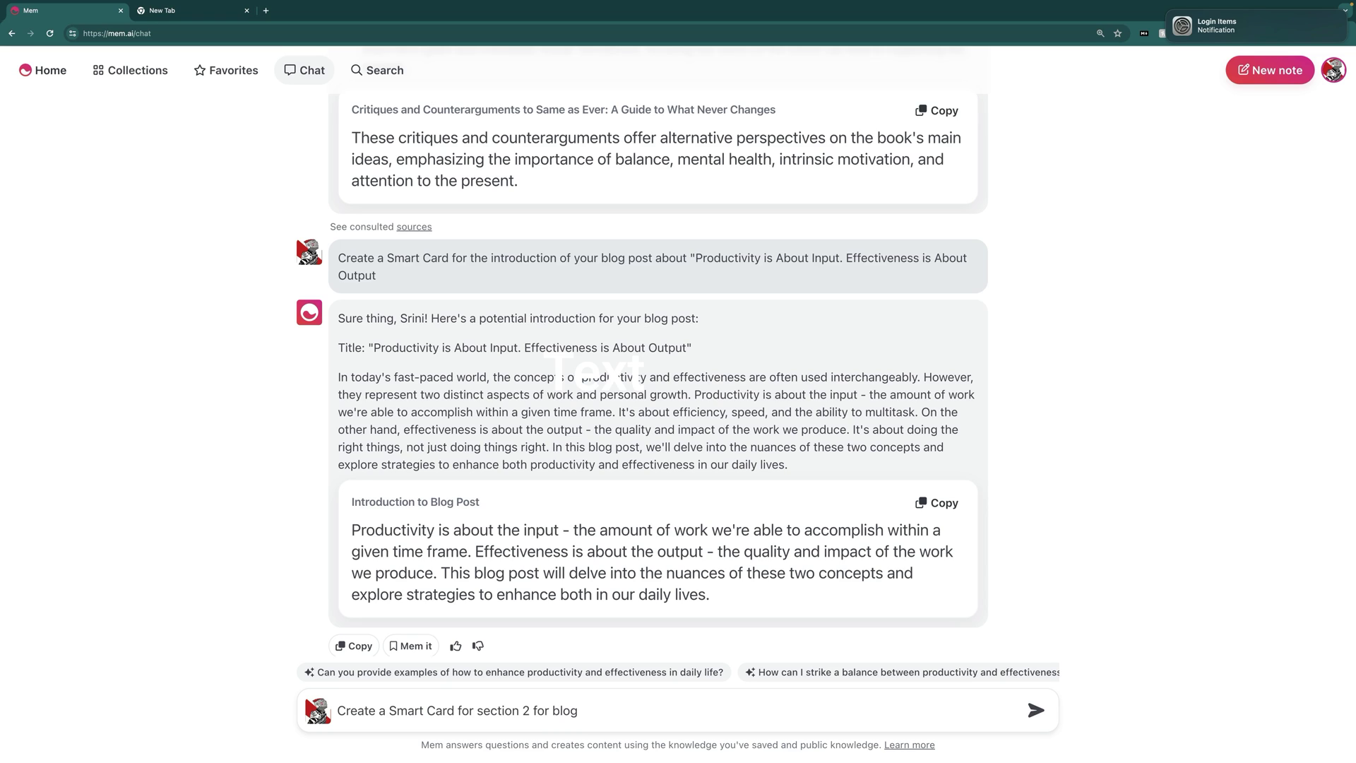
key(BackSpace)
key(BackSpace)
key(BackSpace)
key(BackSpace)
key(BackSpace)
key(BackSpace)
key(BackSpace)
key(BackSpace)
key(BackSpace)
text(, 3, 4, and 5 of the blog posts)
key(Return)
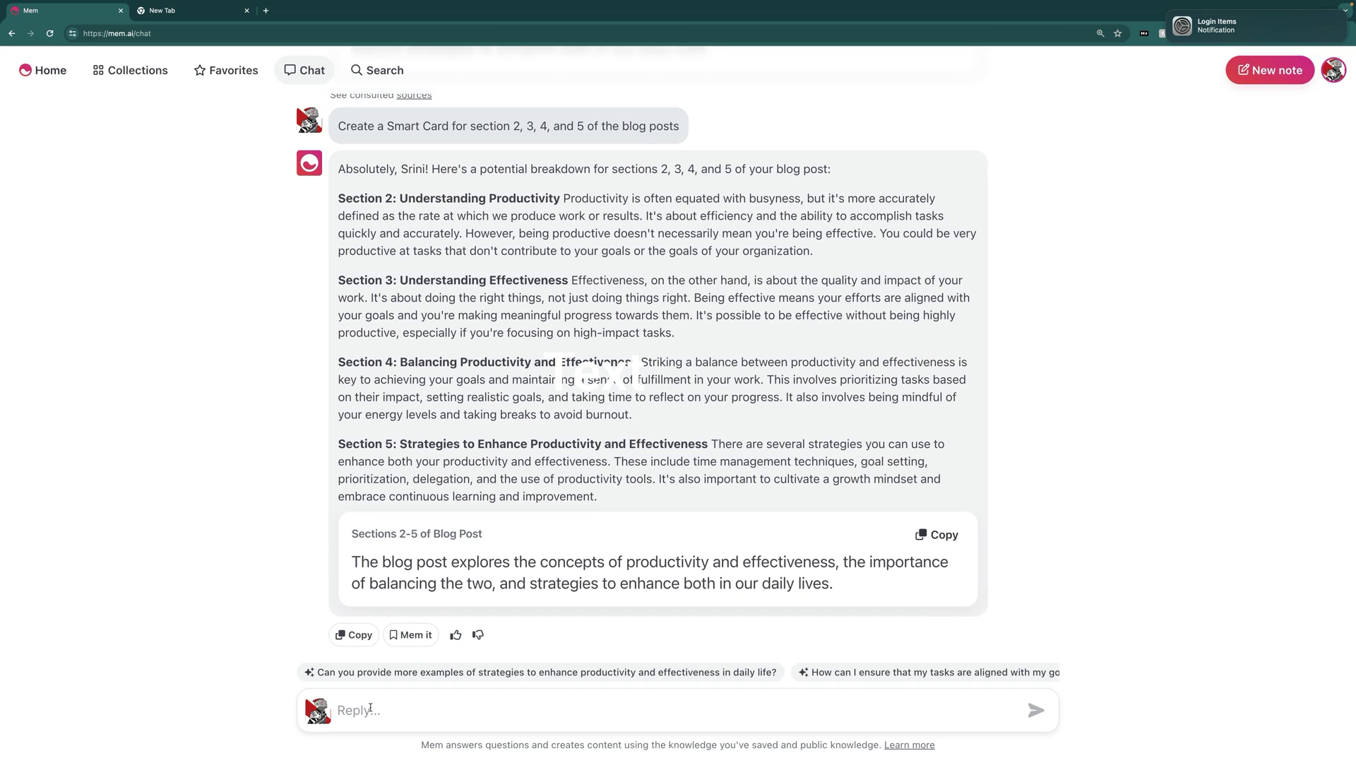
- Ask Mem Chat for a Smart Card summarizing Deep Work's key insights for the blog post and another compiling its notable quotes
click(394, 714)
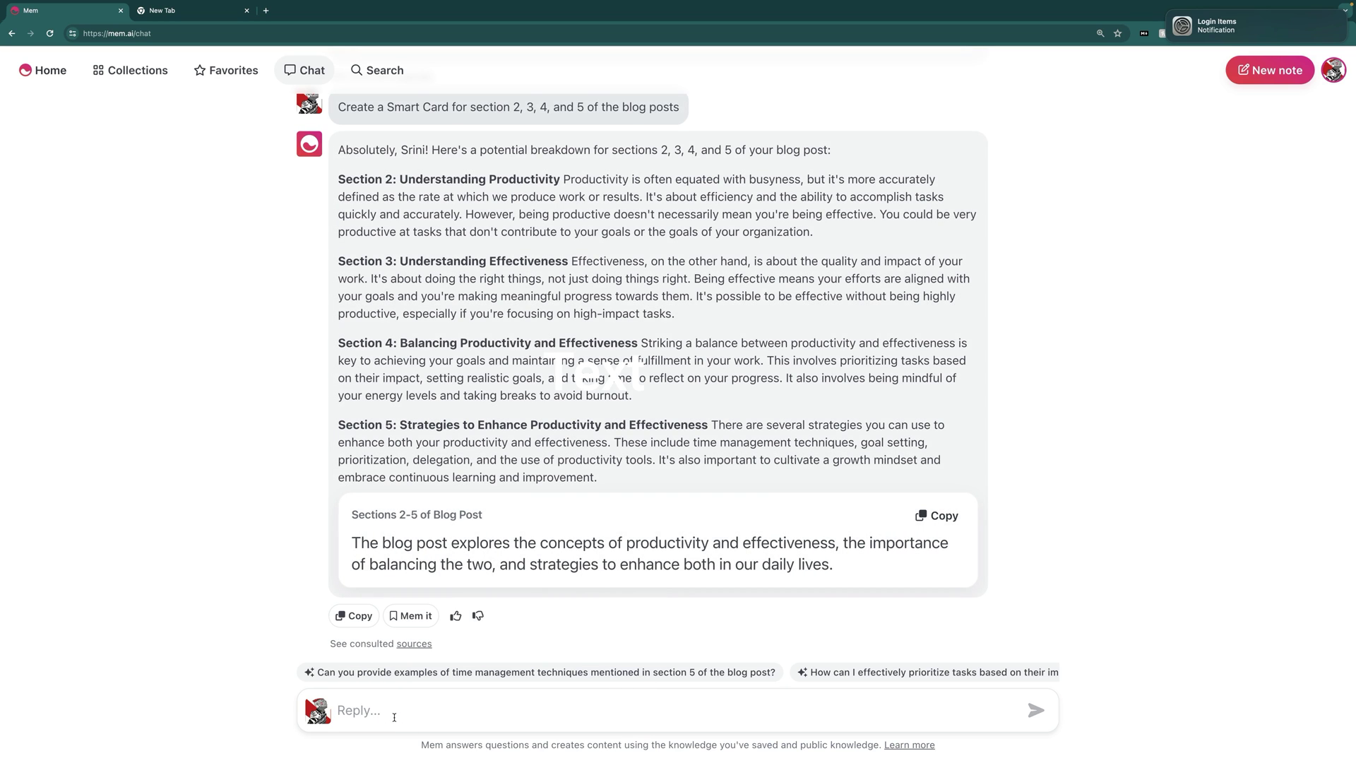
text(Create a Smart Card summarizing the key insights from Deep Work by Cal Newport that will be used in your blog post titled Productivity is About Input. Effectiveness is About Output.)
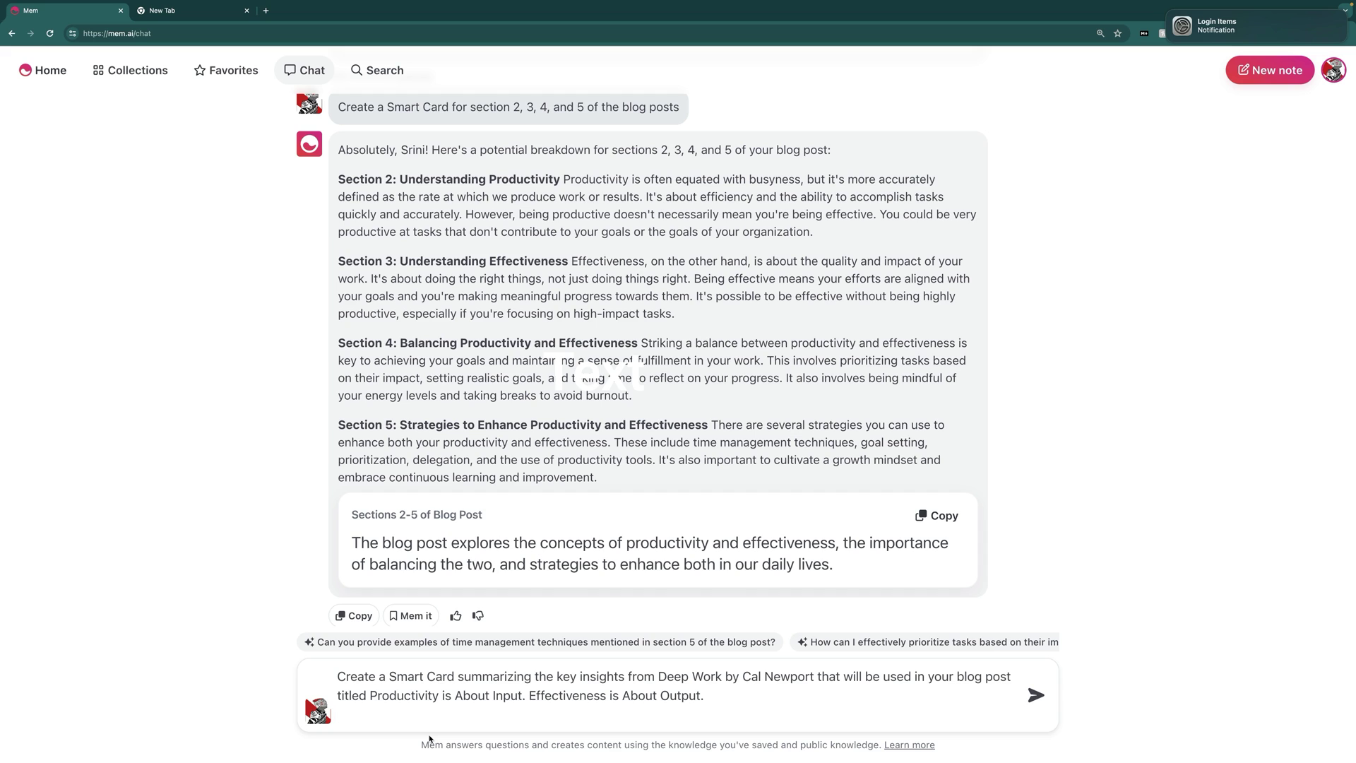
key(Return)
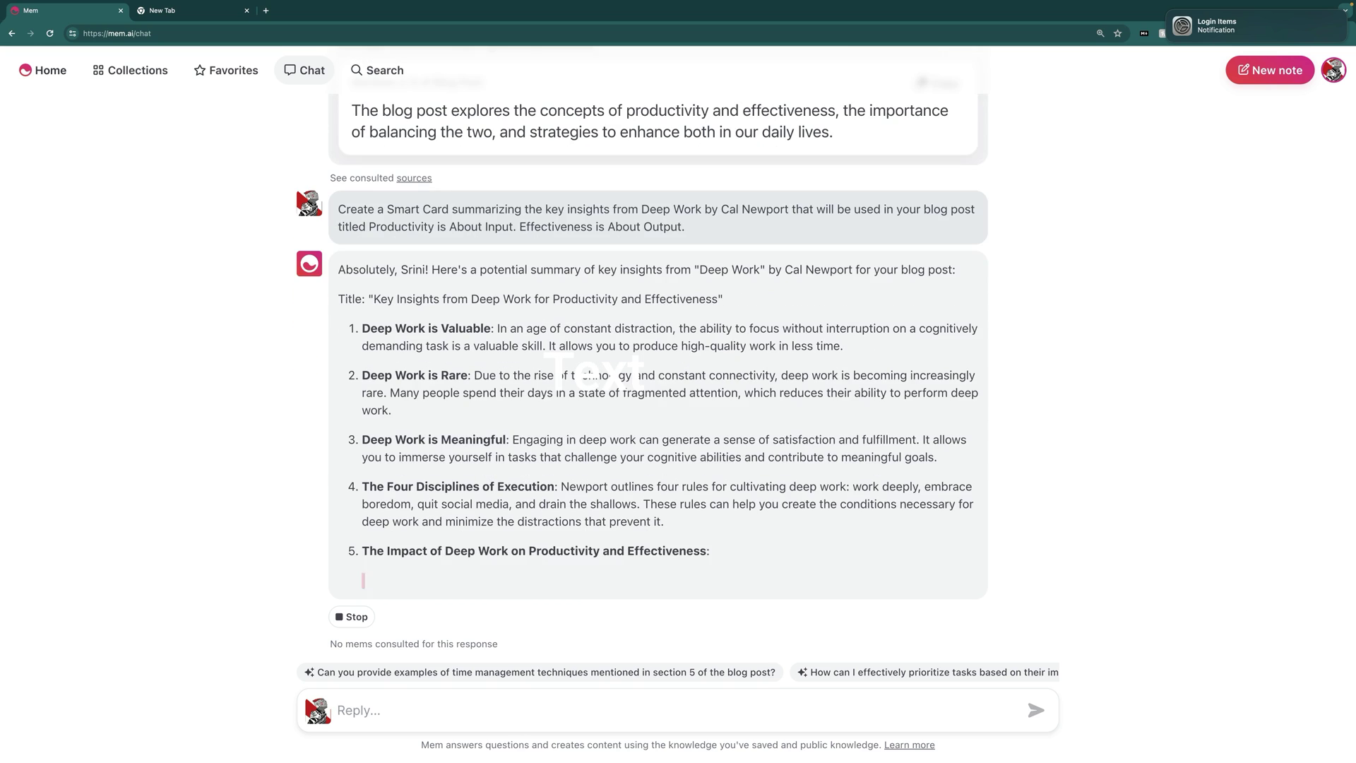
click(445, 721)
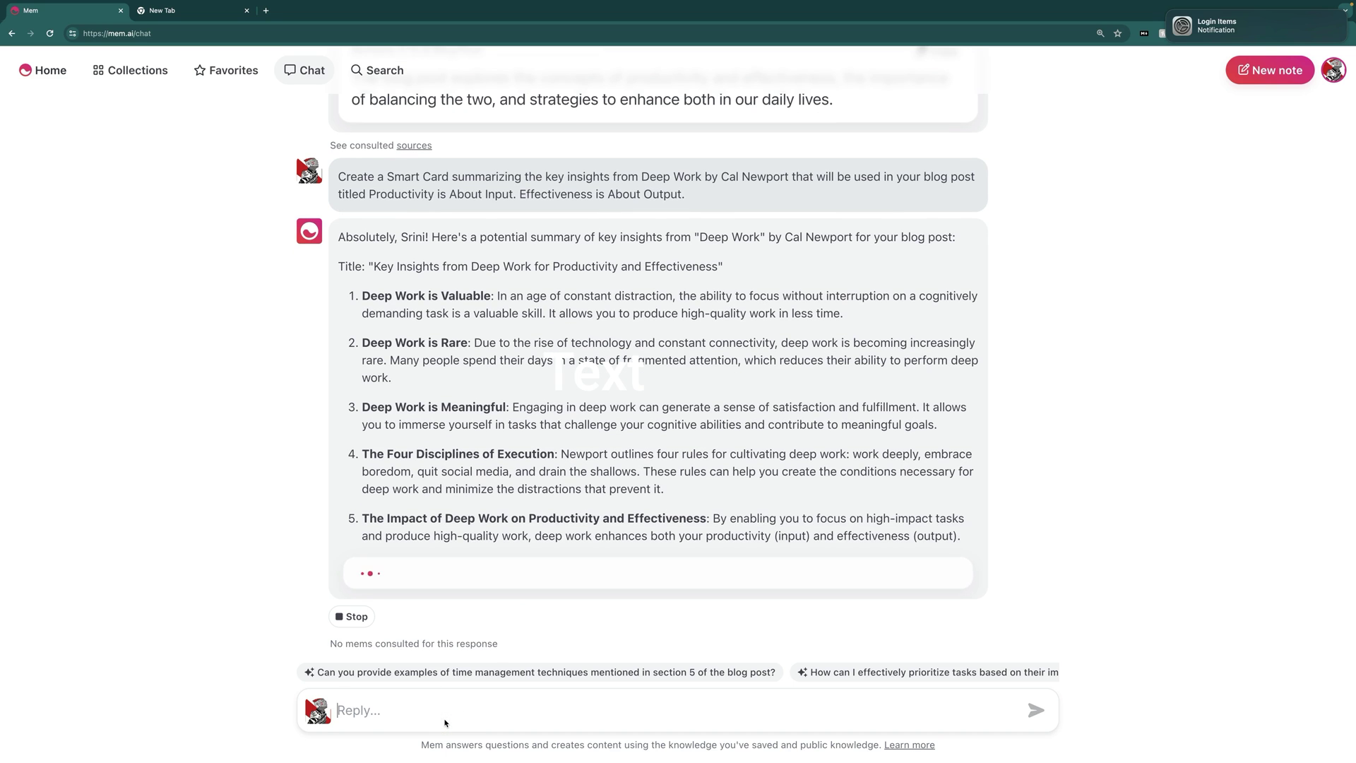
text(Create a Smart Card compiling notable quotes from Deep Work that will be used to illustrate the relationship between productivity, input, effectiveness, and output in your blog post.)
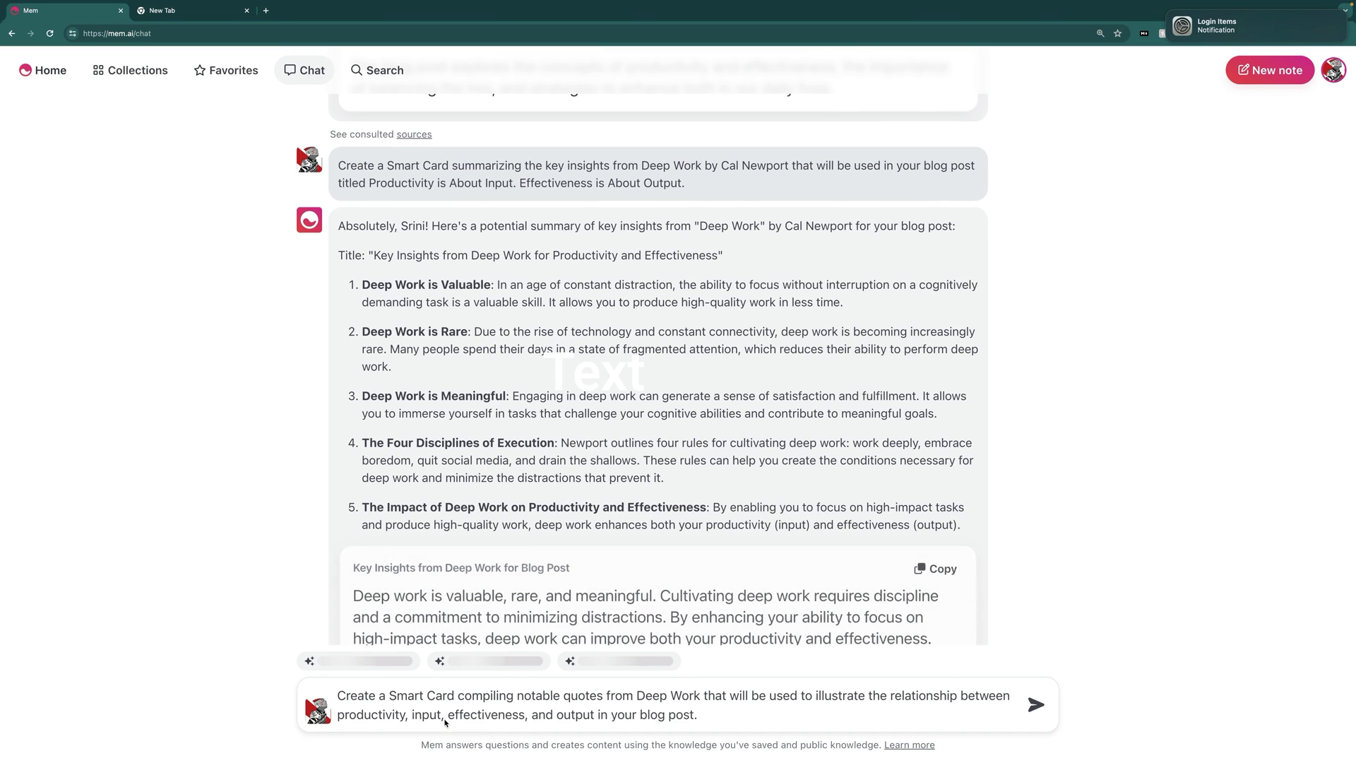
key(Return)
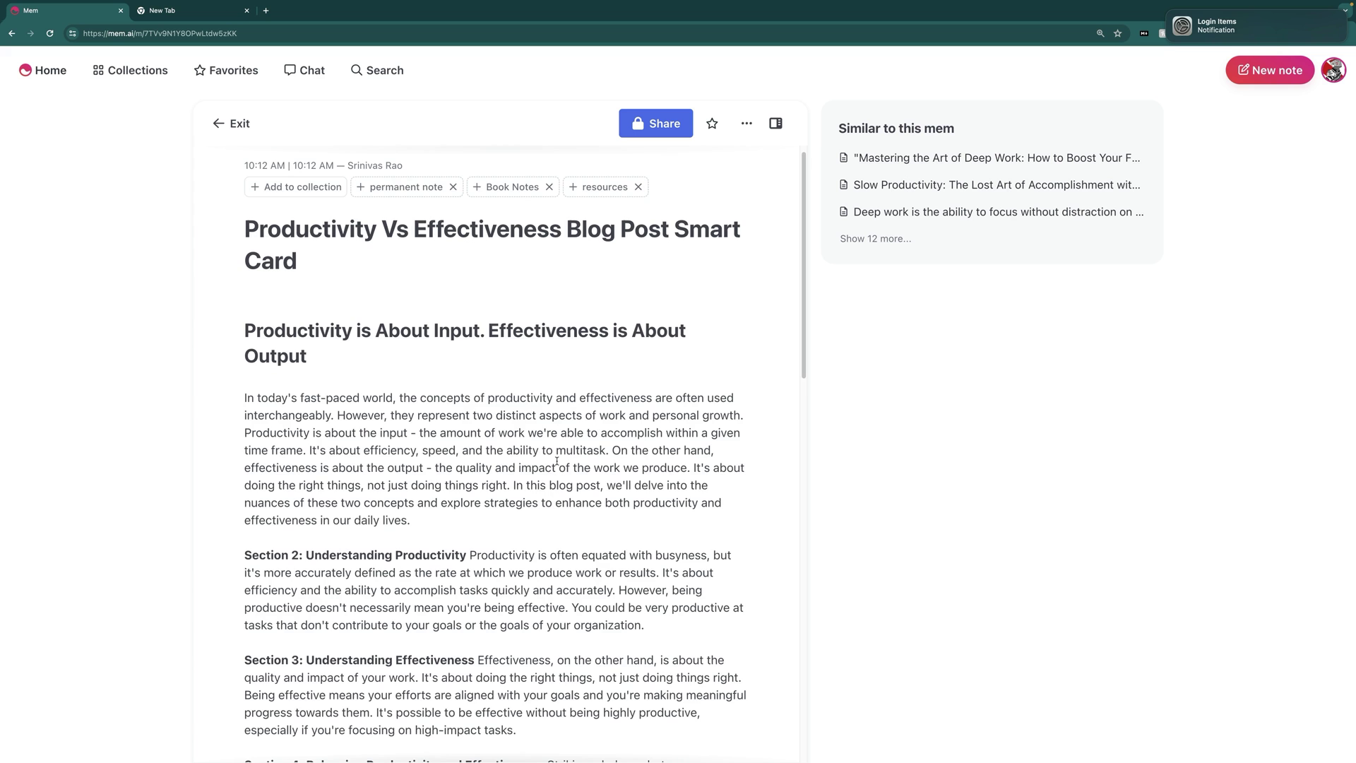
- Read the Productivity Vs Effectiveness Blog Post Smart Card note from its introduction through Key Quotes From Deep Work, and return to the introduction
scroll(557, 461, down, 3)
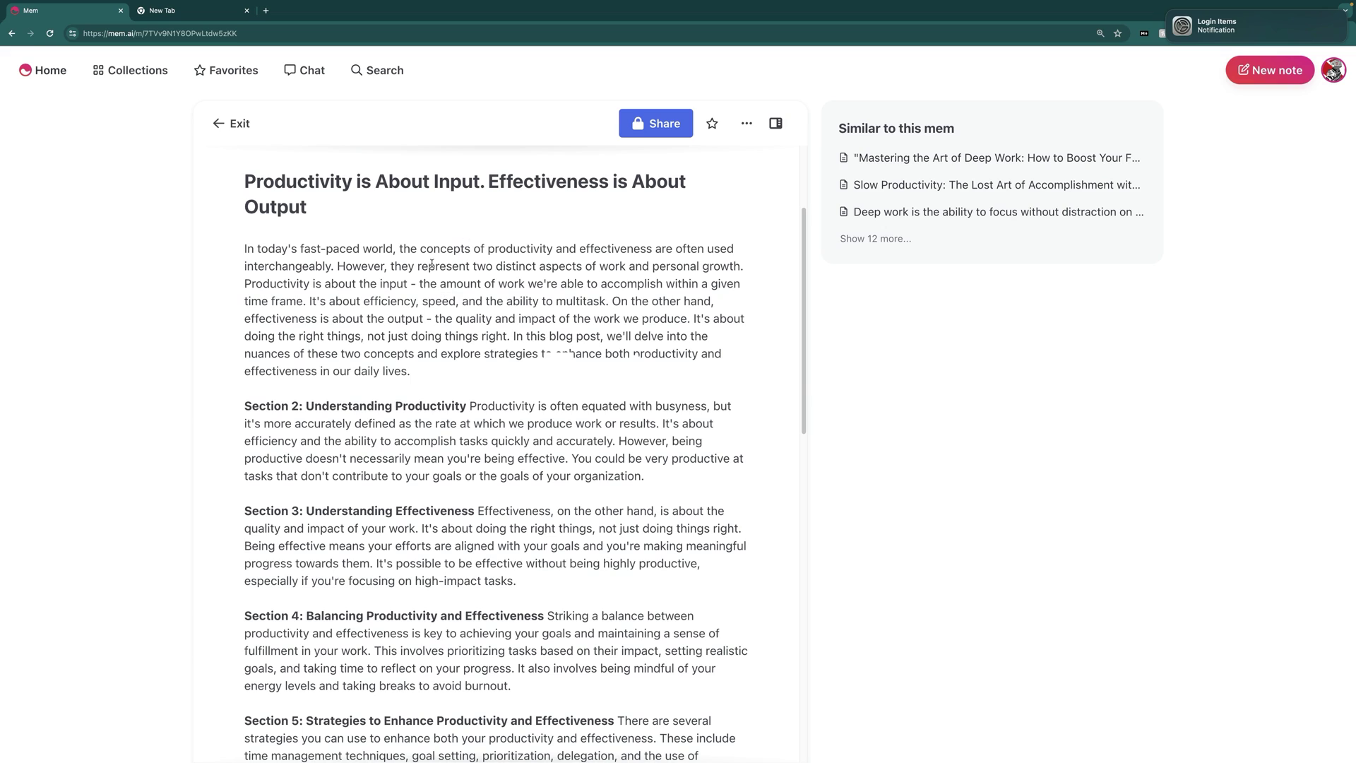
scroll(381, 297, down, 2)
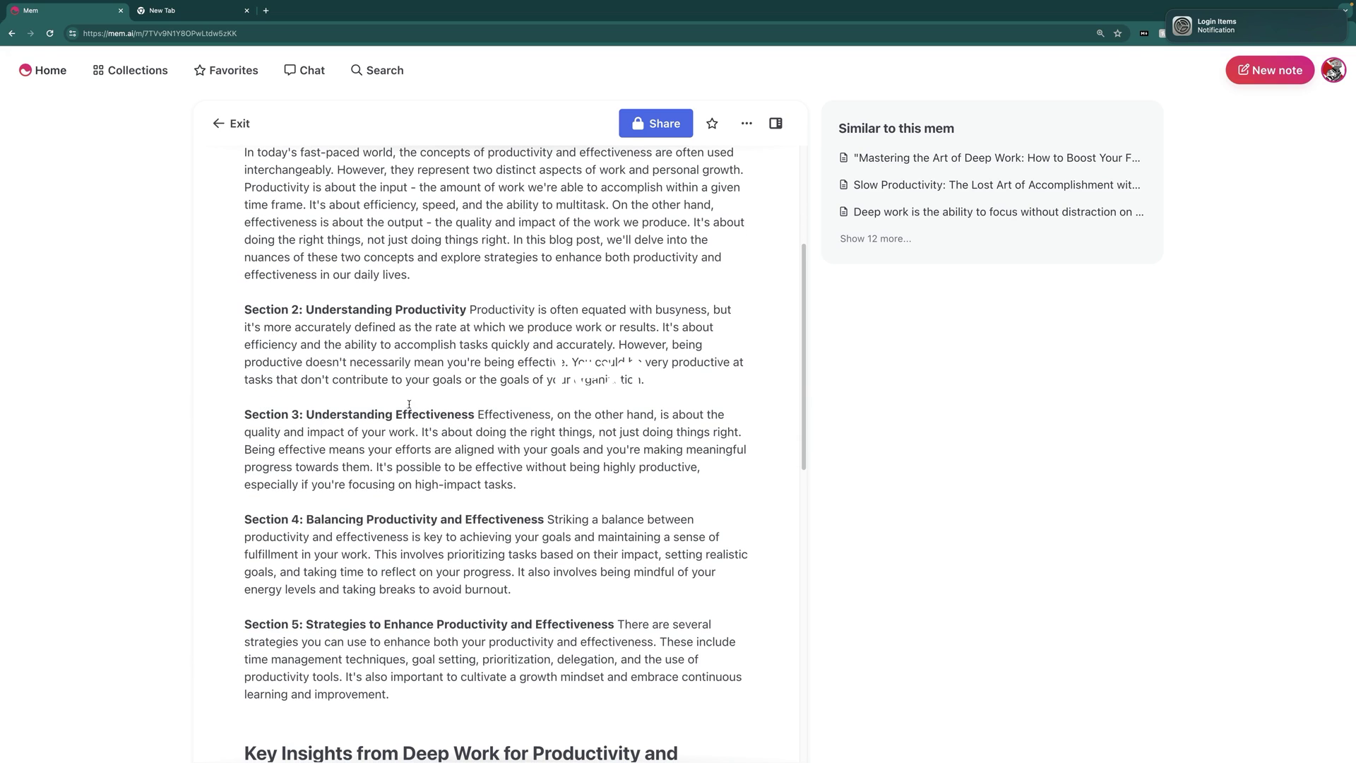
scroll(412, 418, down, 7)
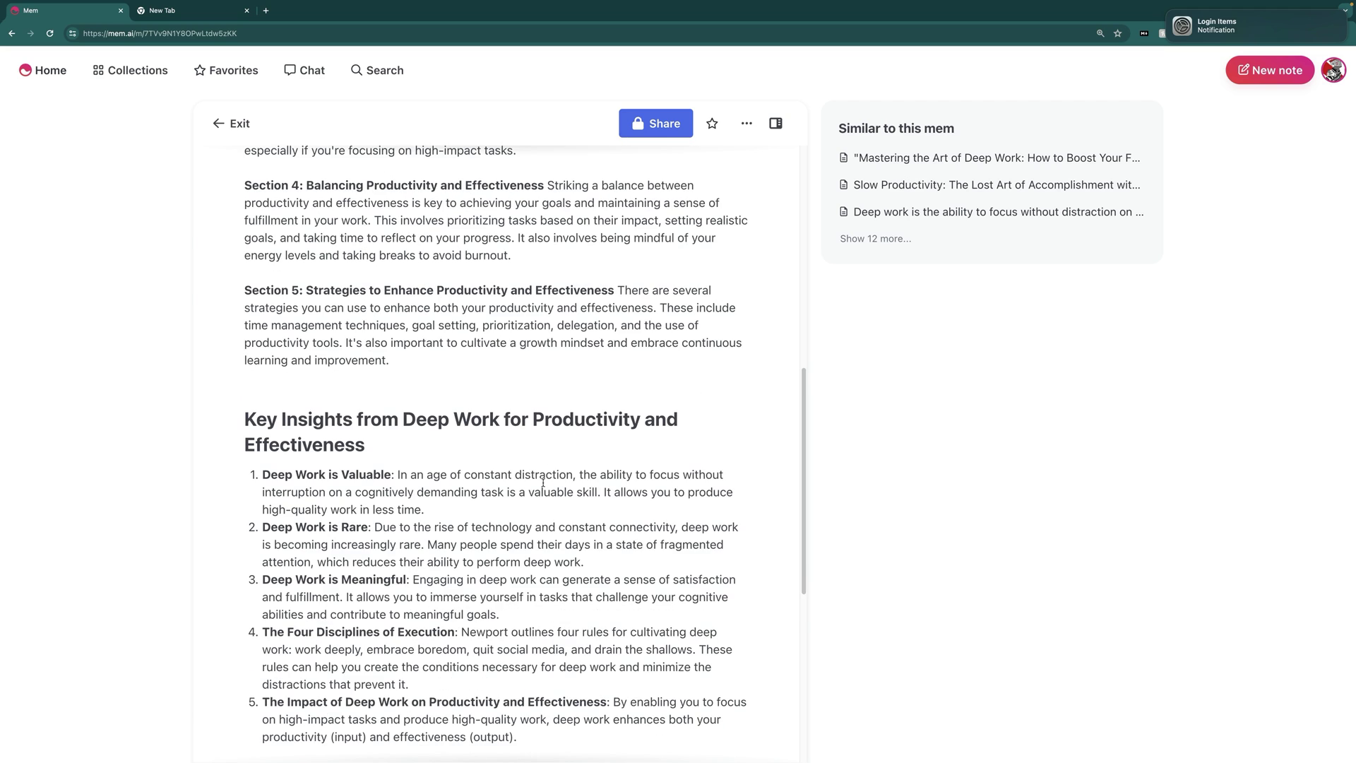
scroll(545, 483, down, 2)
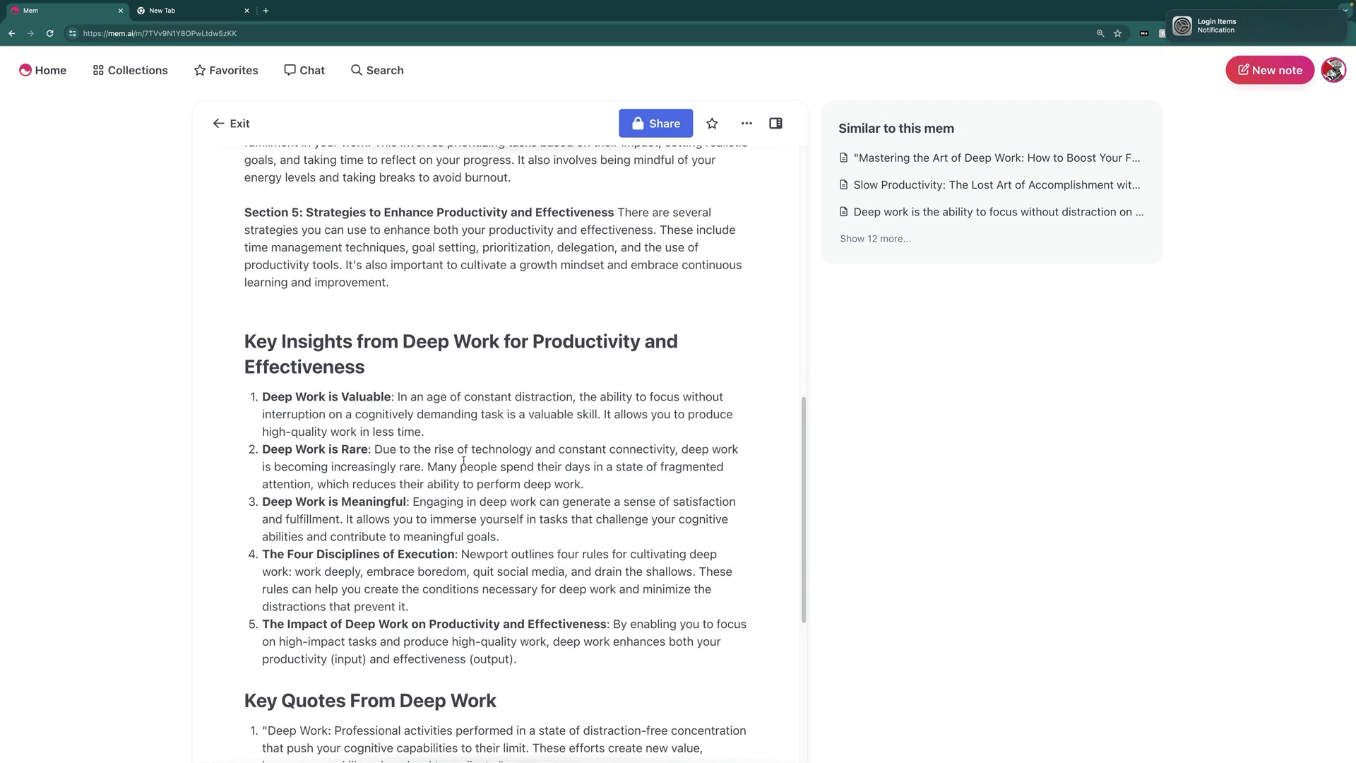
scroll(463, 460, down, 8)
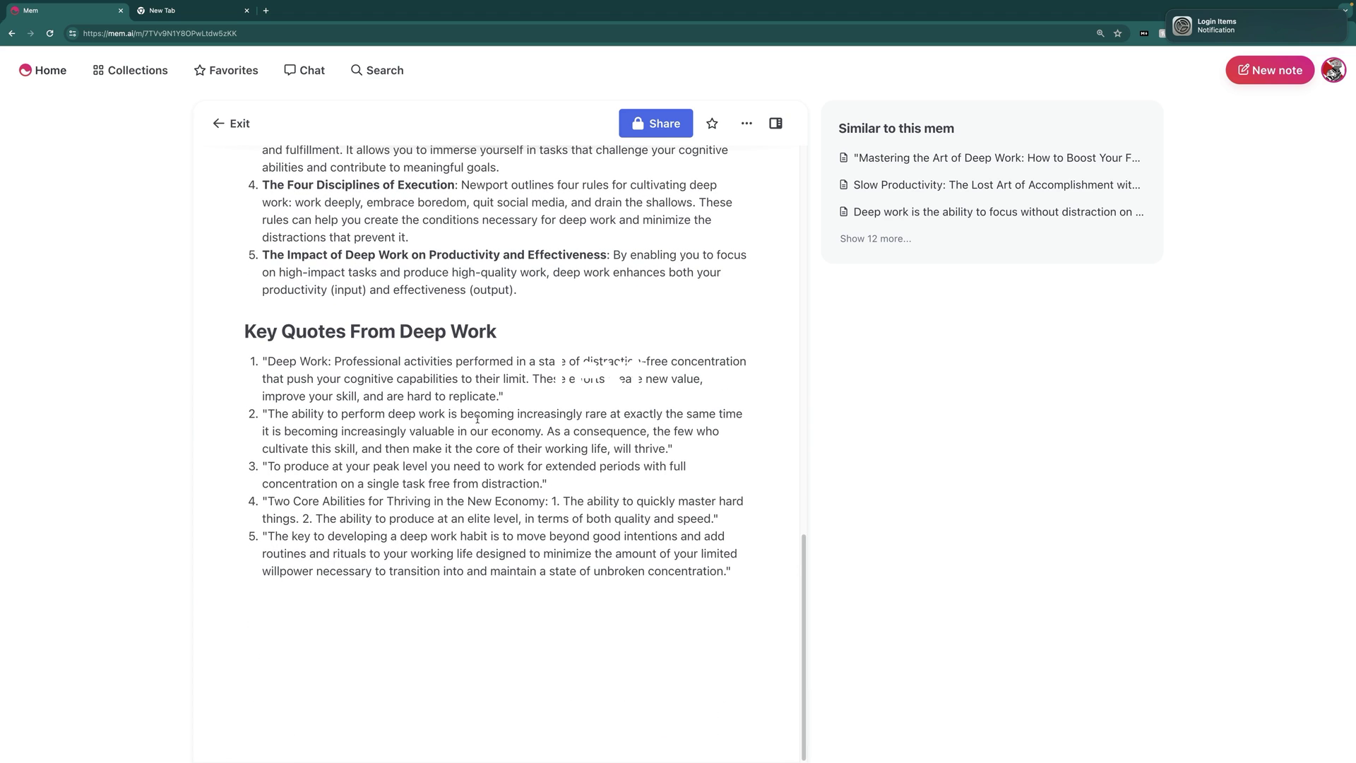
scroll(476, 420, up, 1)
scroll(516, 517, up, 1)
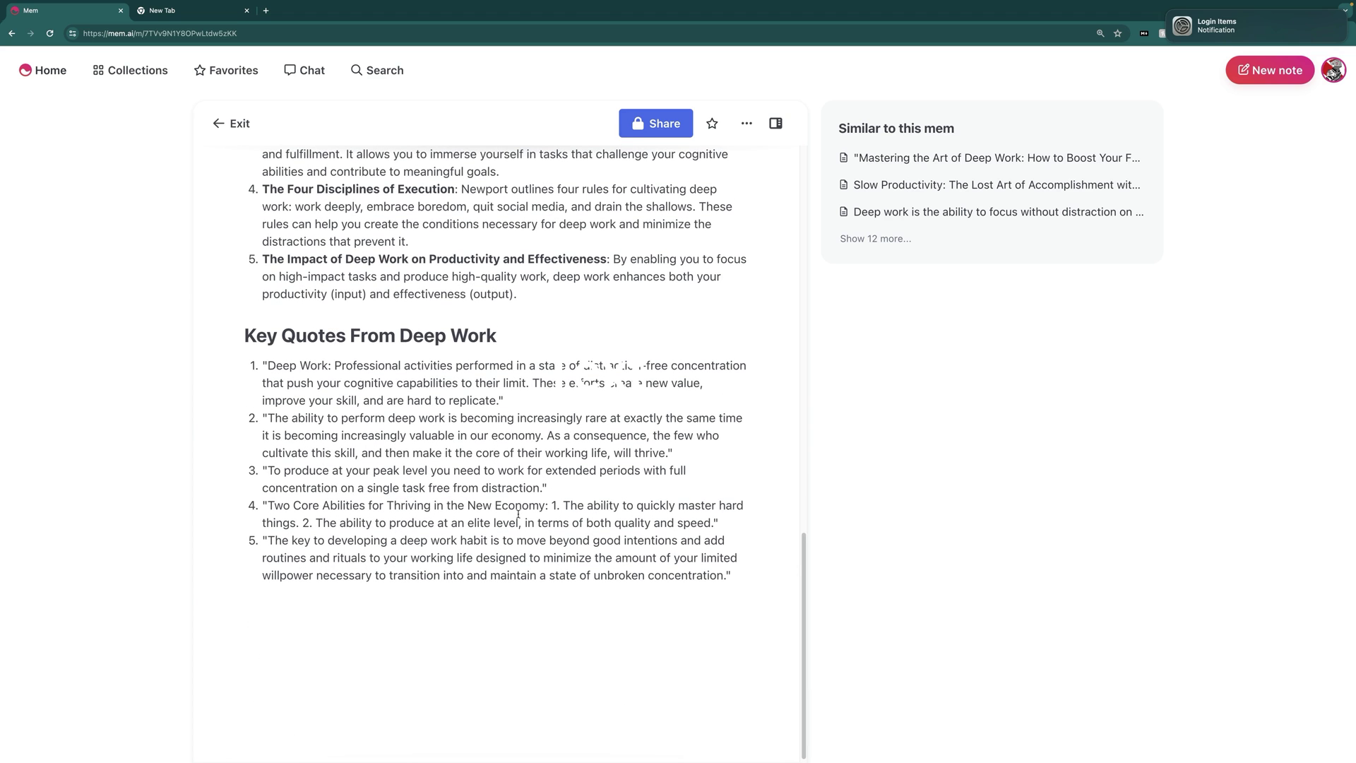
scroll(516, 556, up, 10)
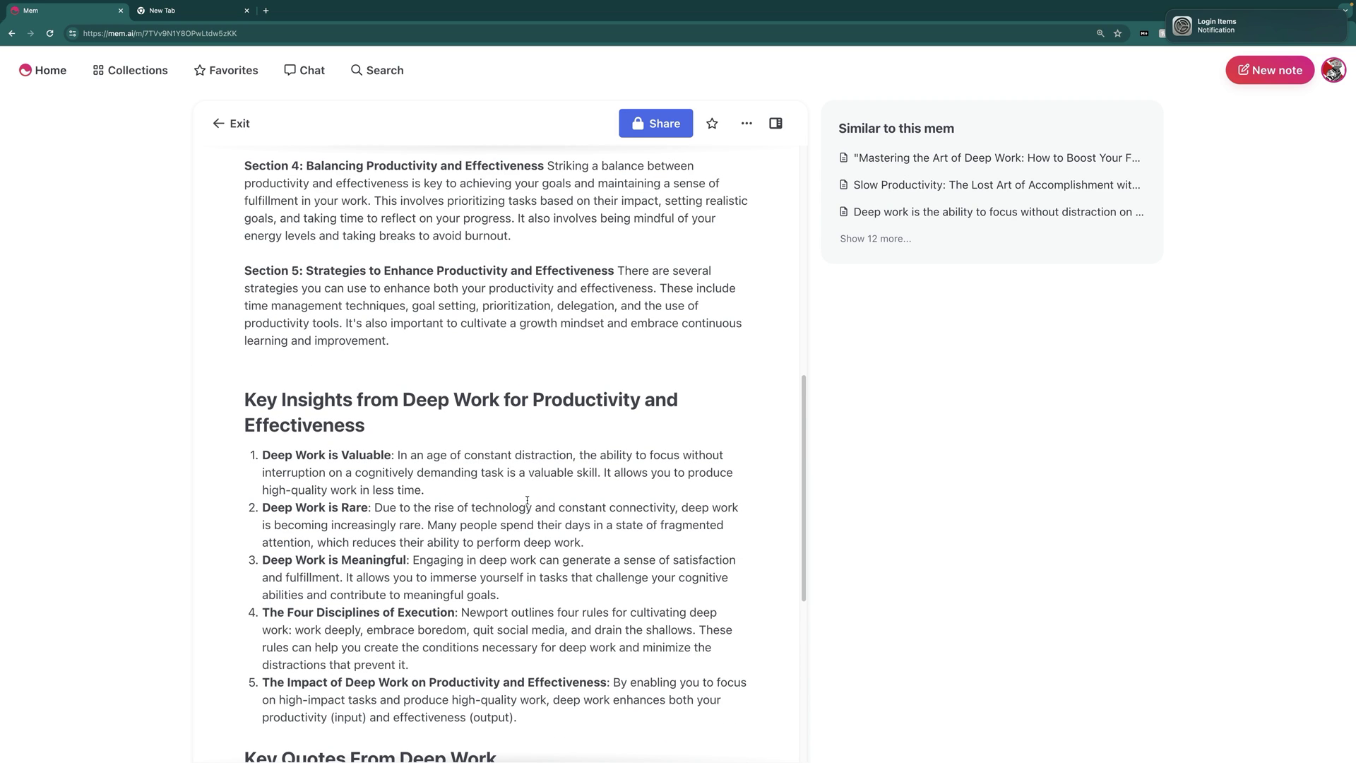
scroll(536, 473, up, 10)
scroll(518, 483, up, 2)
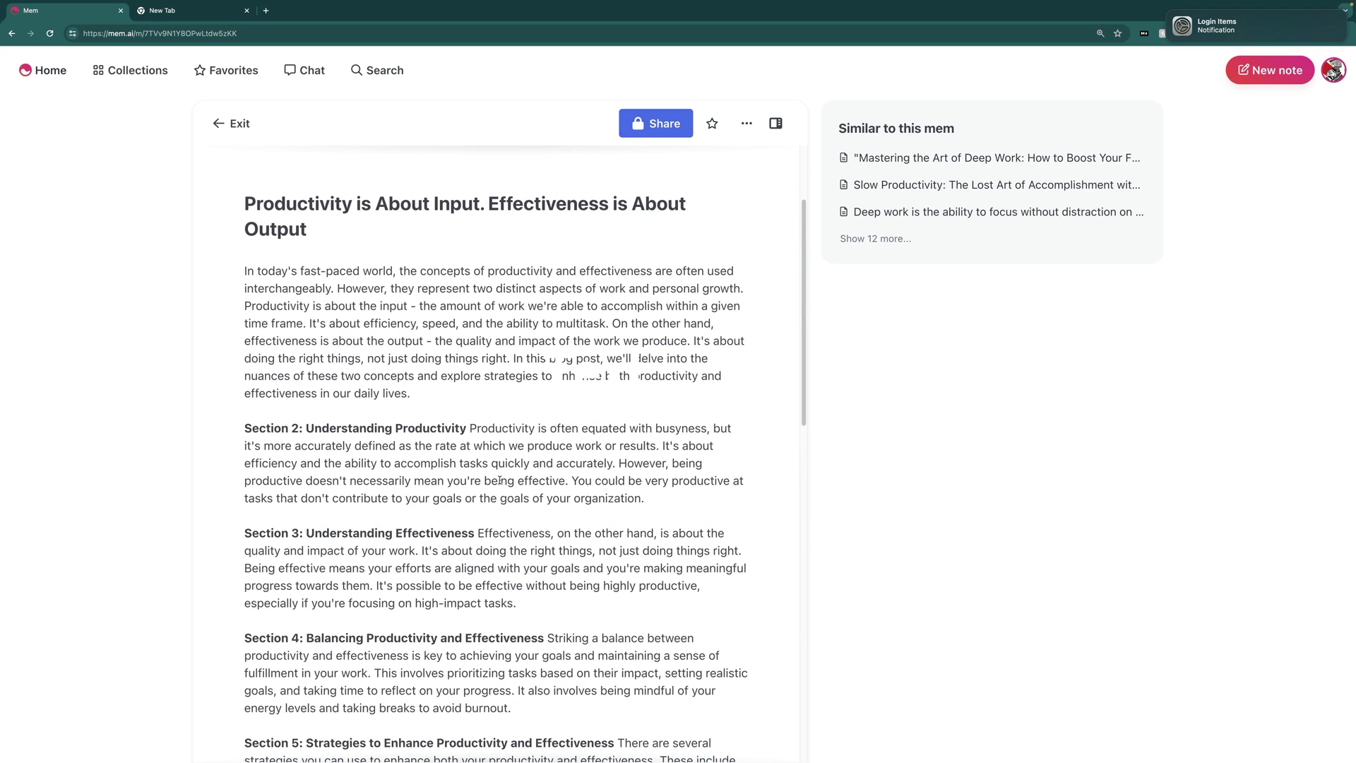
- Review how the blog post note combines Sections 2 to 5 with the Deep Work key insights and quotes
scroll(499, 480, down, 3)
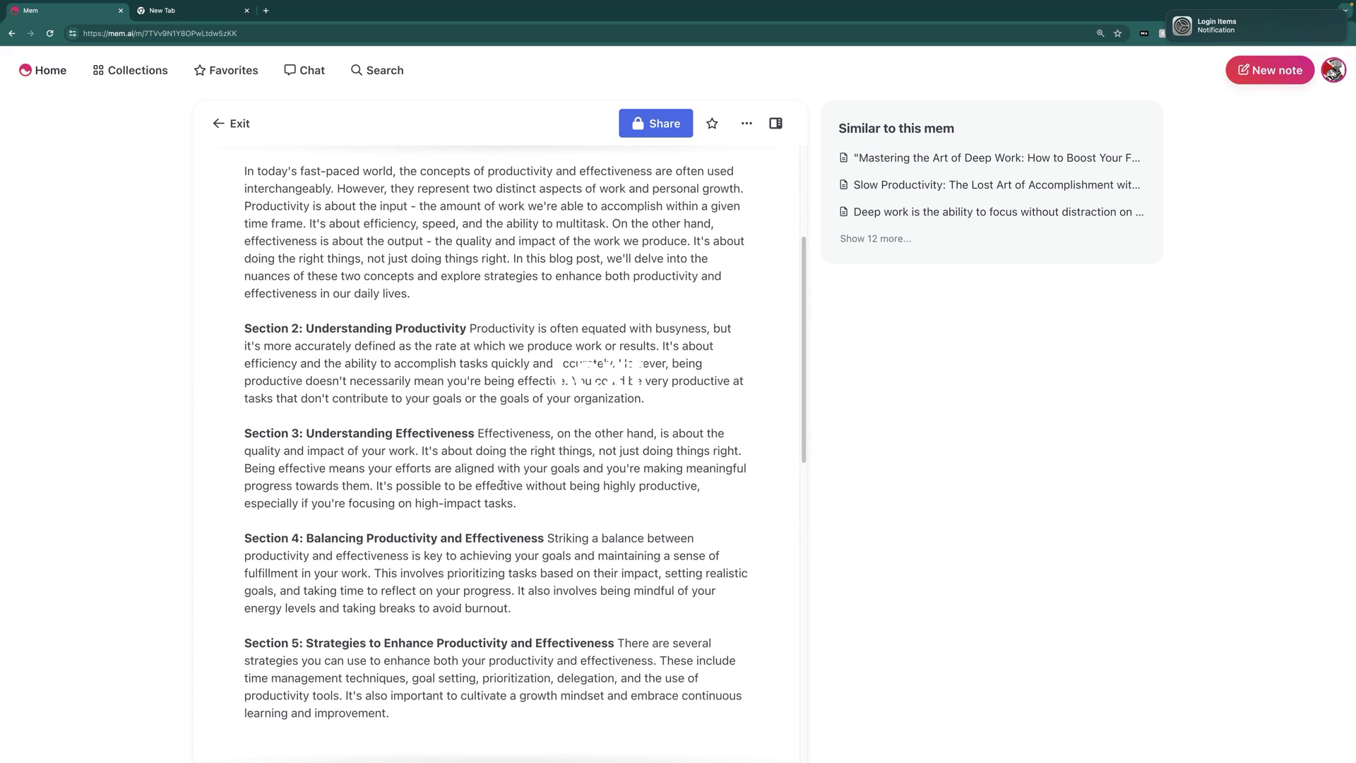
scroll(503, 485, down, 5)
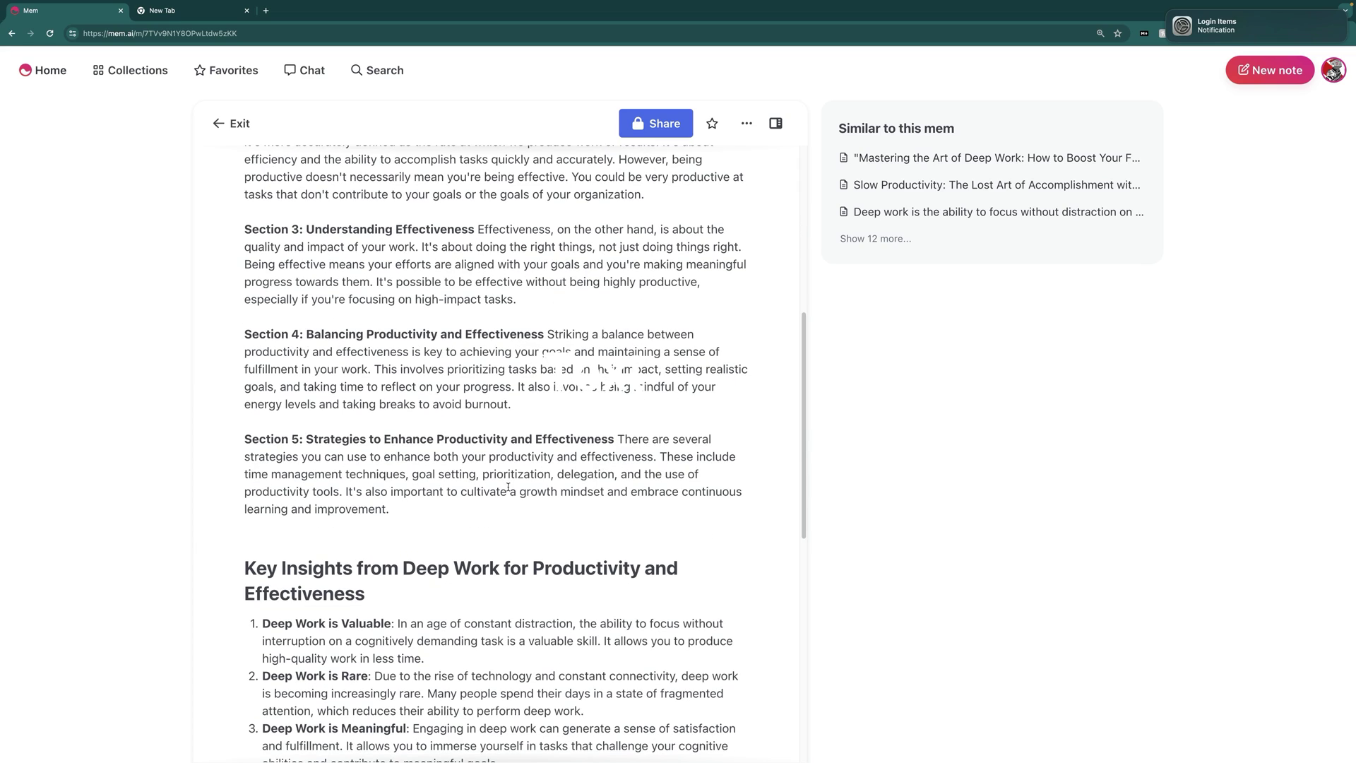
scroll(480, 484, down, 4)
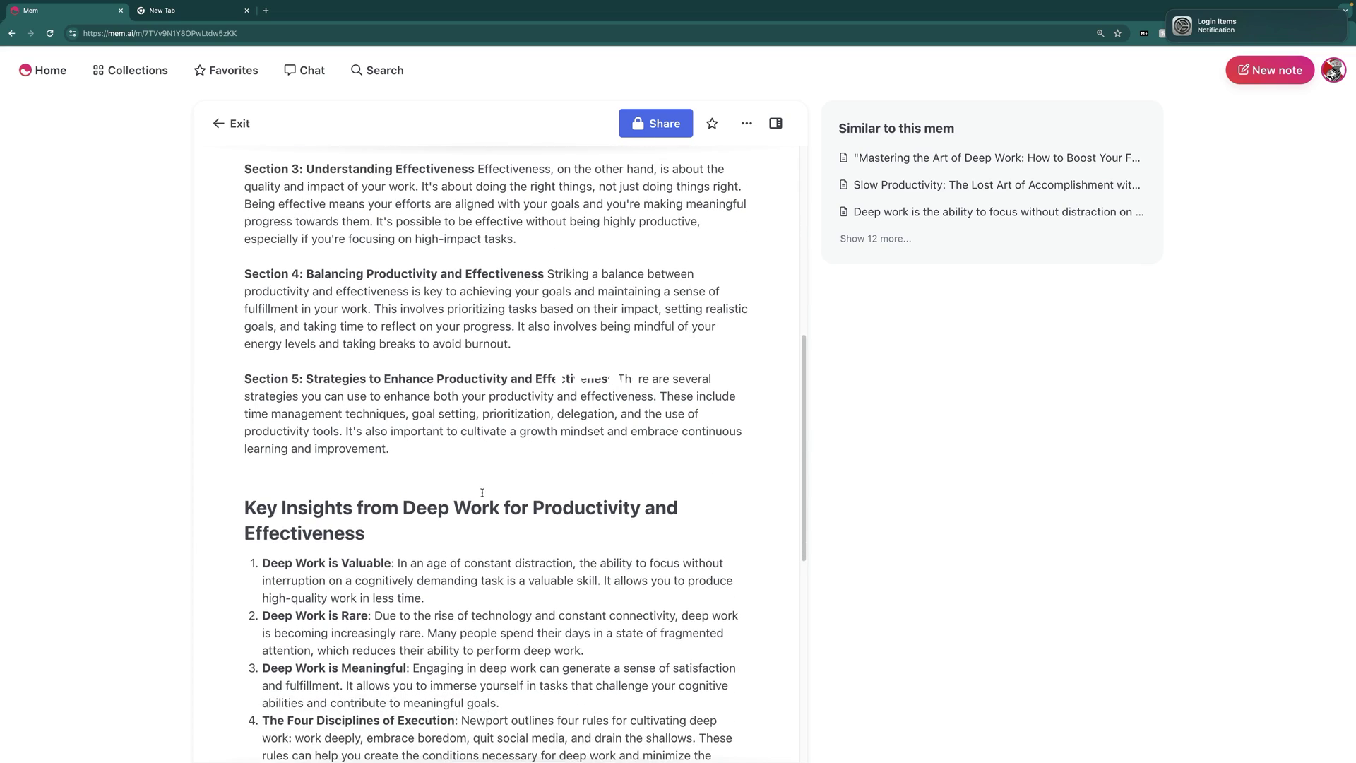
scroll(487, 478, down, 3)
scroll(486, 376, down, 10)
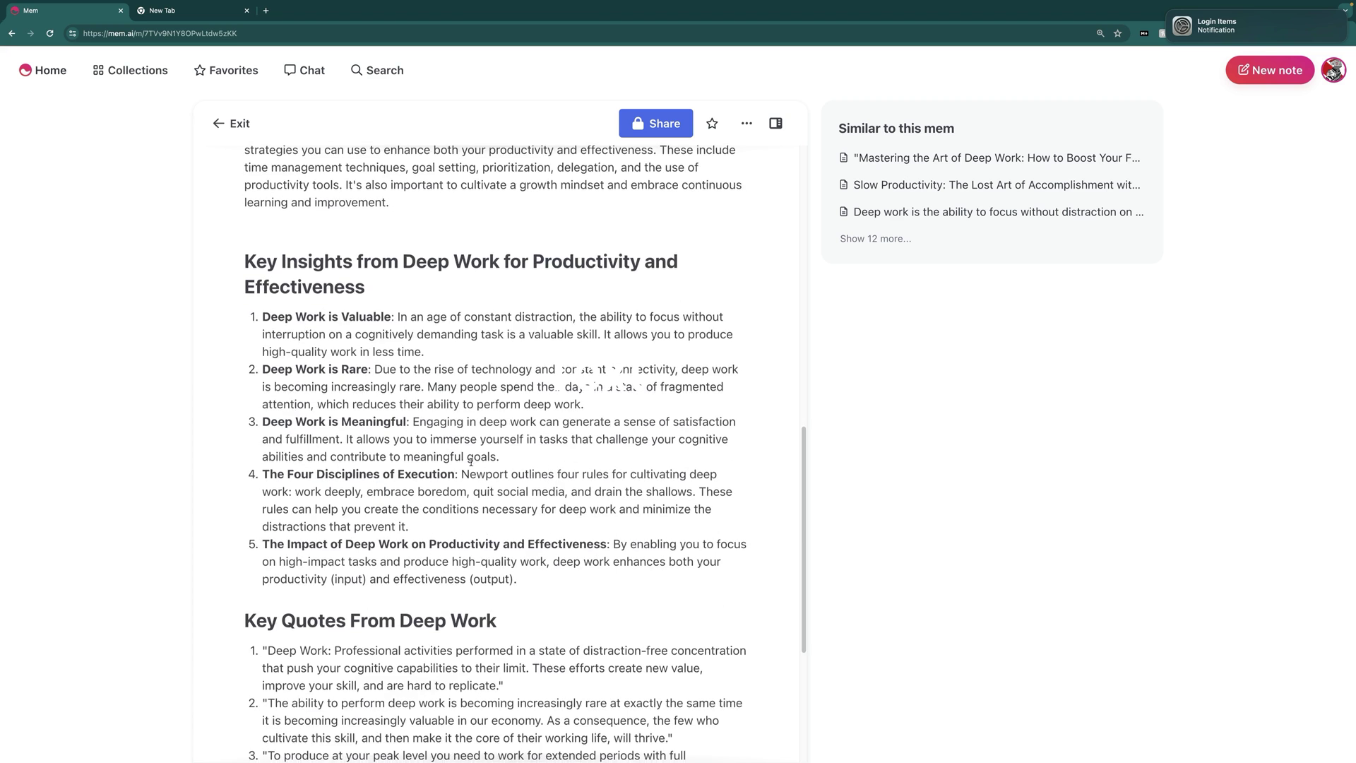
scroll(422, 531, up, 6)
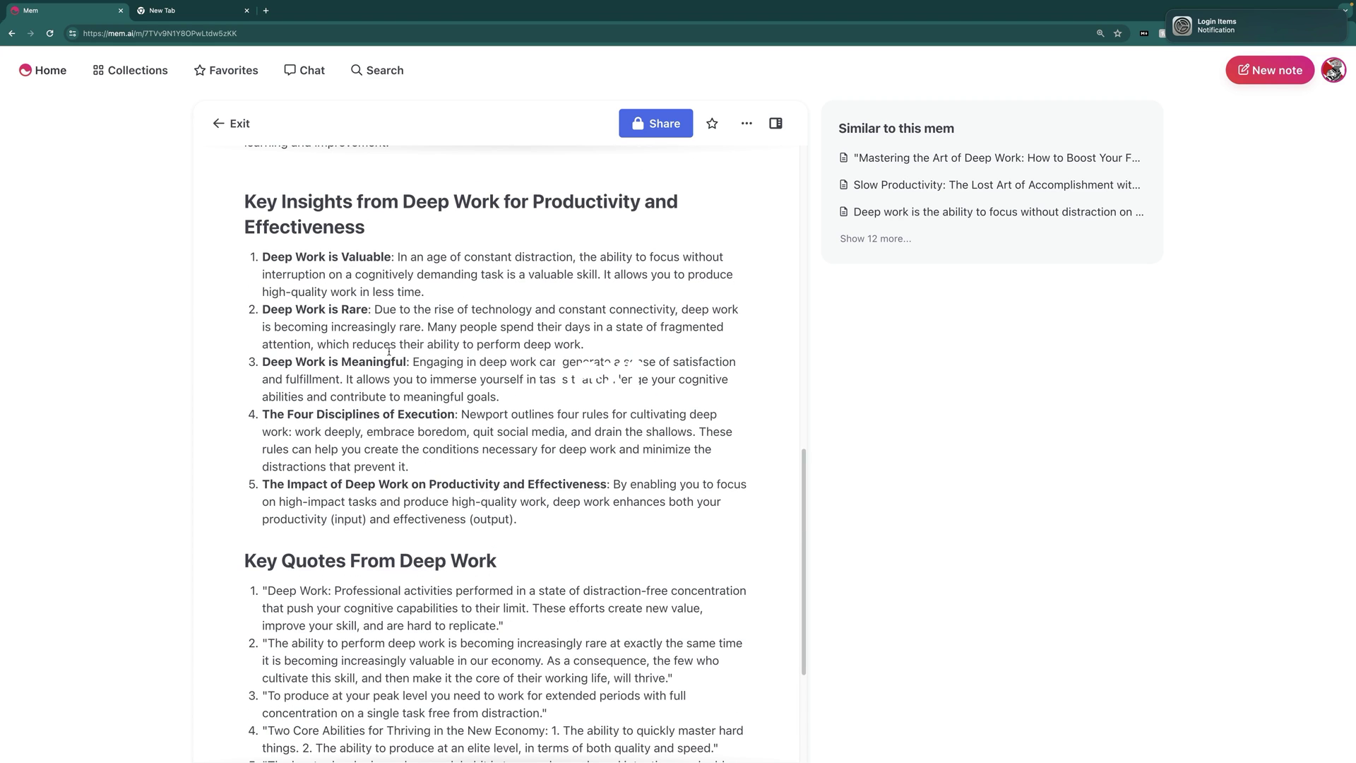
scroll(387, 346, up, 2)
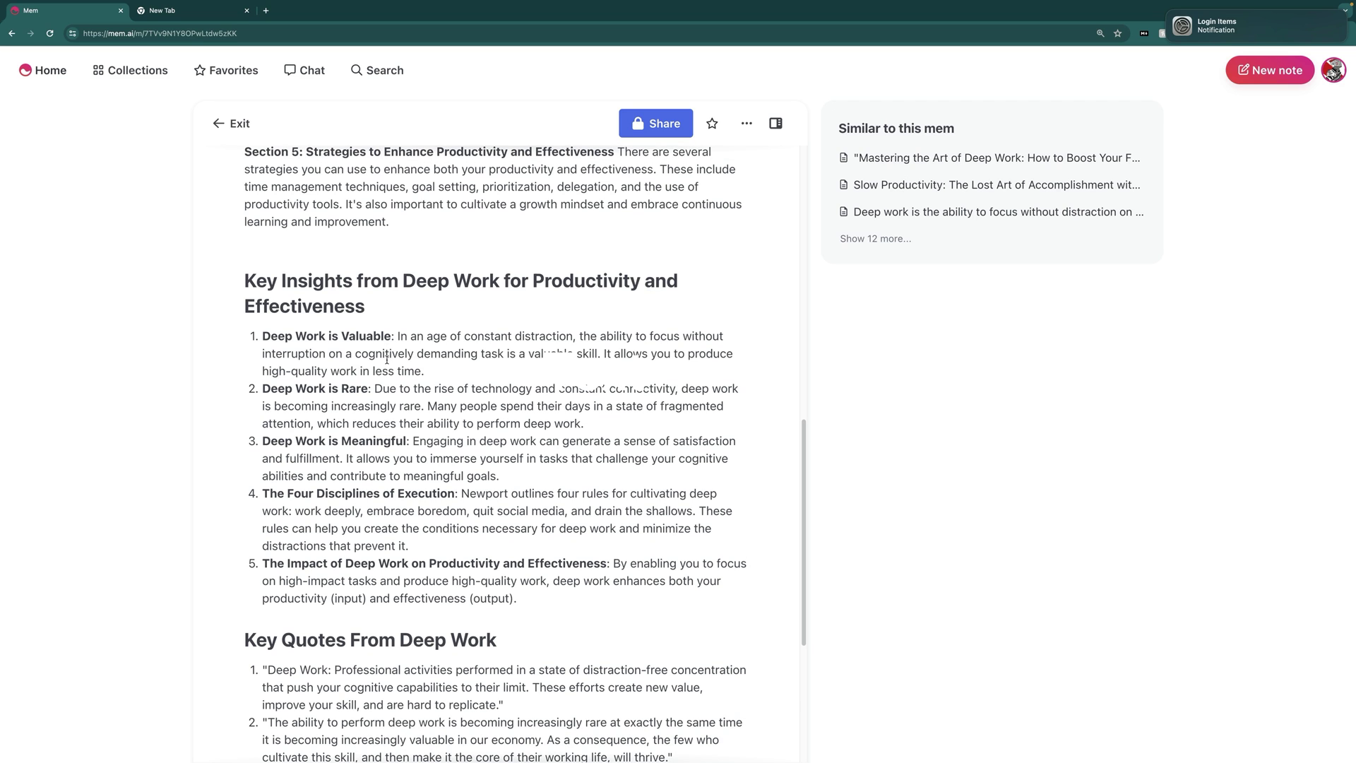
scroll(386, 364, up, 8)
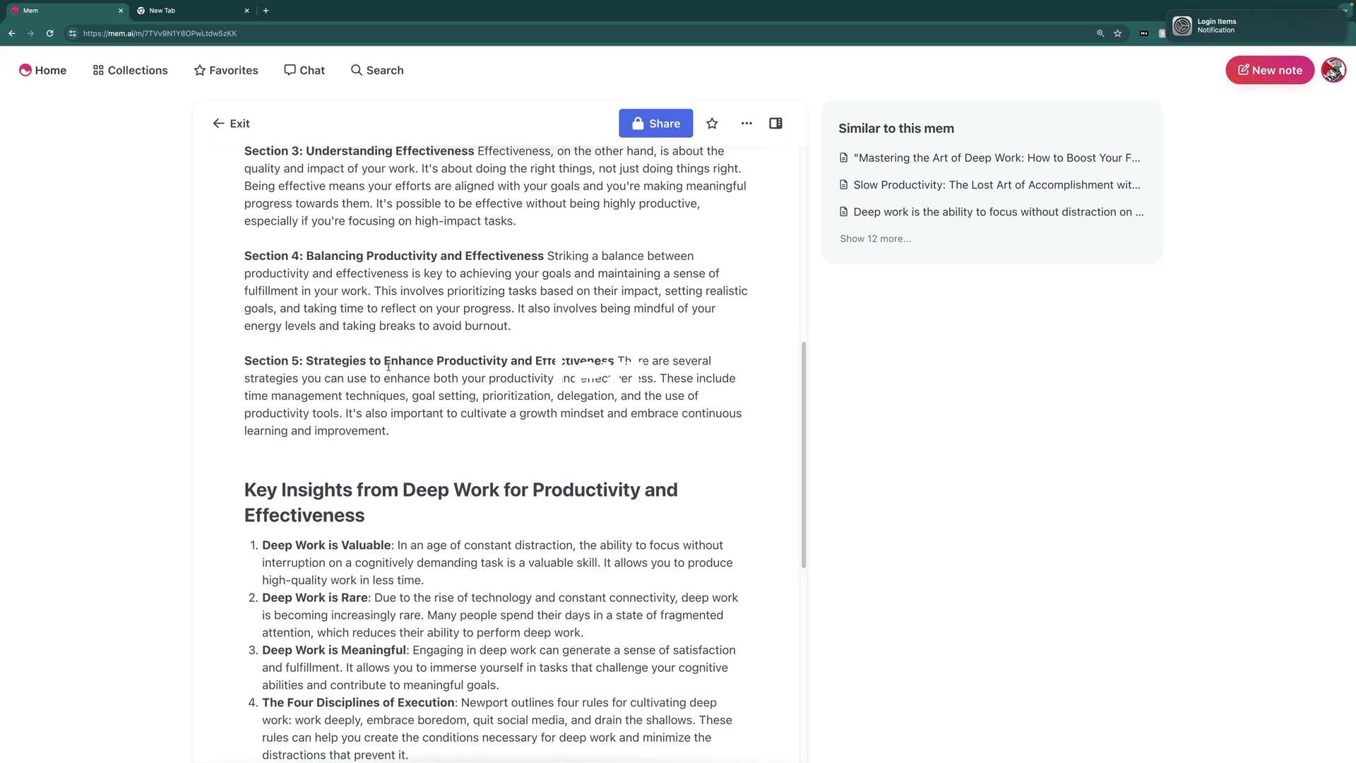
- Return to the Using Smart Cards Demonstration note and review its prompts for book synthesis, blog post outlining and the Key Resource Smart Card
key(super+bracketleft)
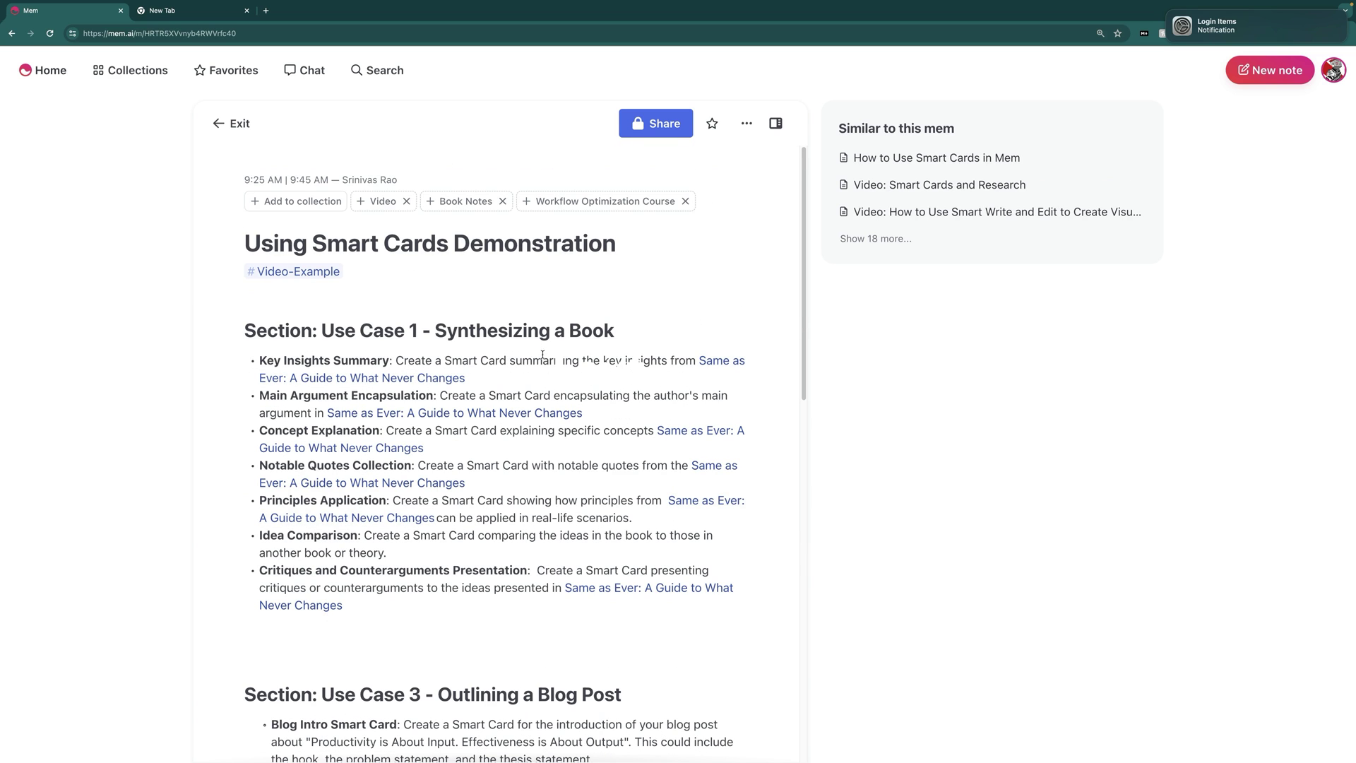
scroll(532, 353, down, 4)
scroll(543, 384, up, 2)
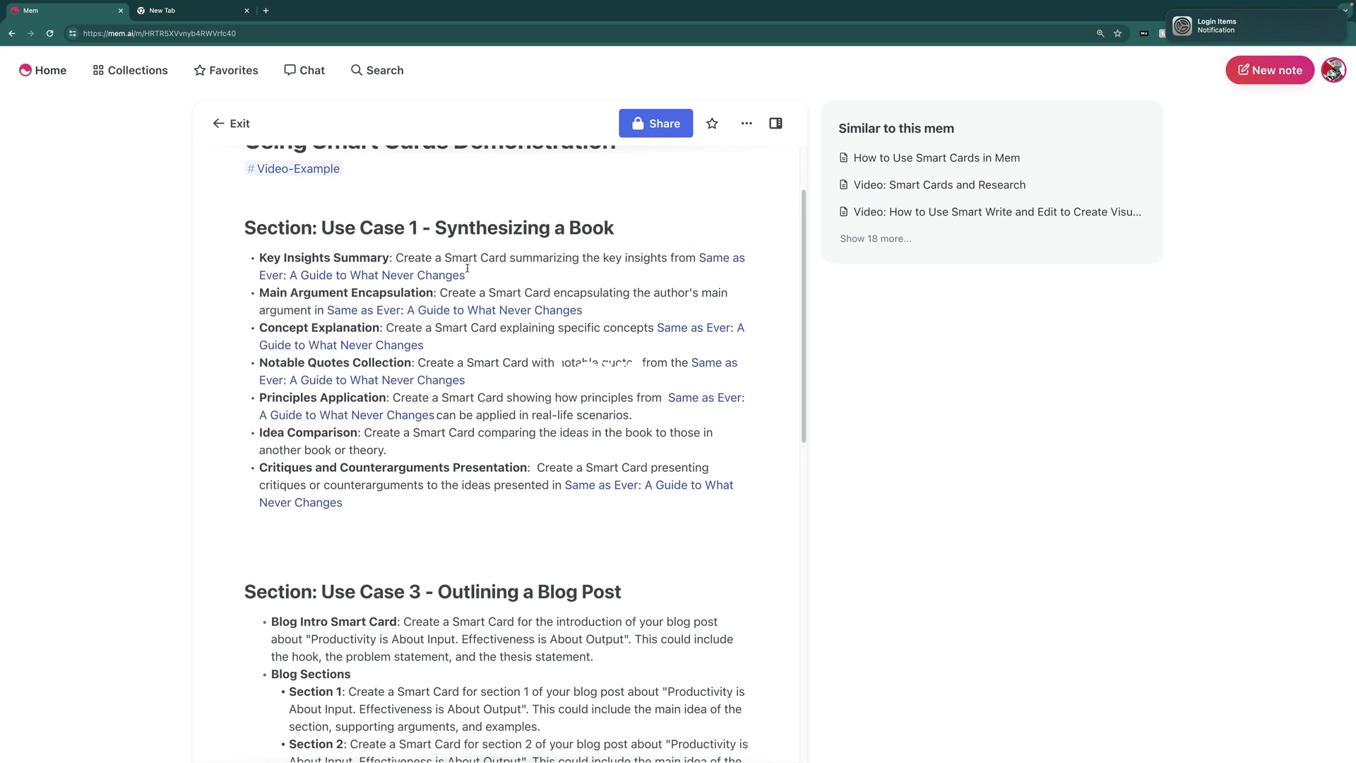
scroll(521, 418, down, 1)
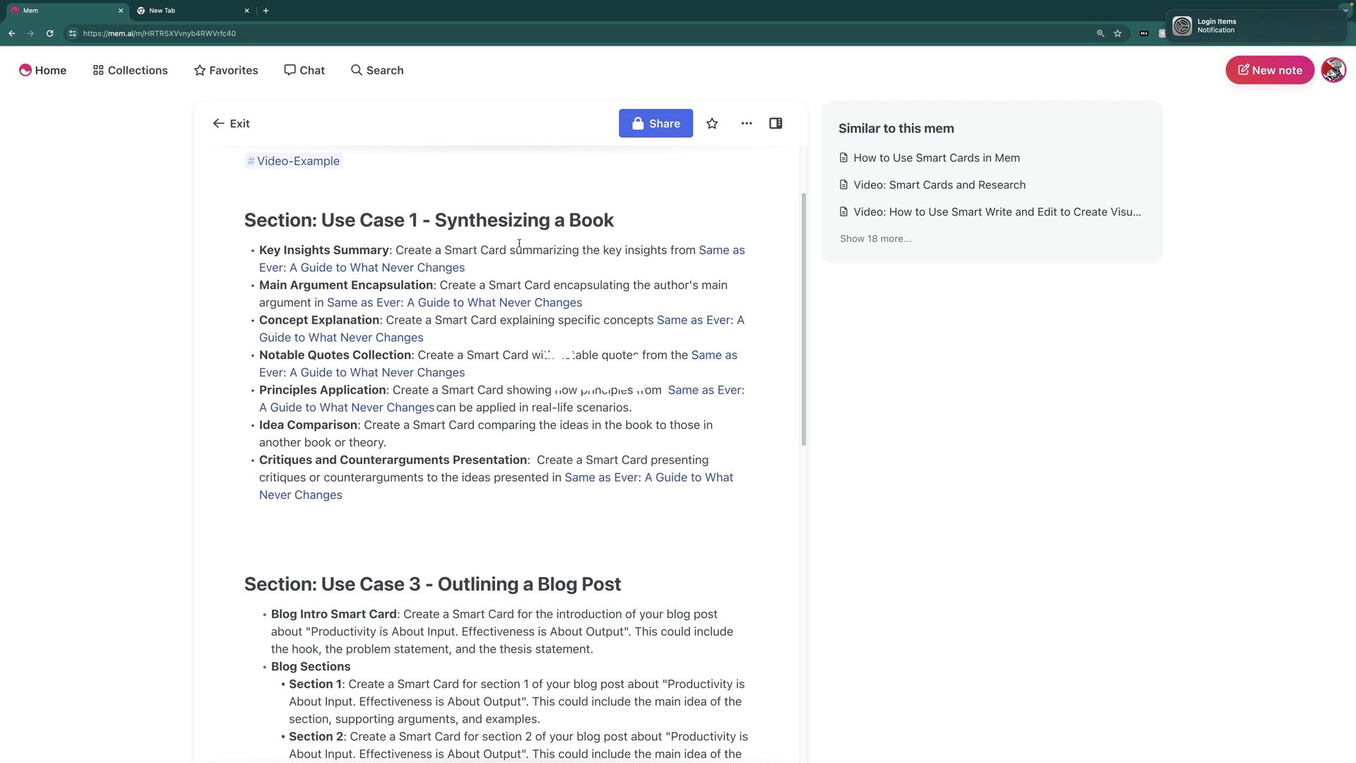
scroll(547, 476, down, 5)
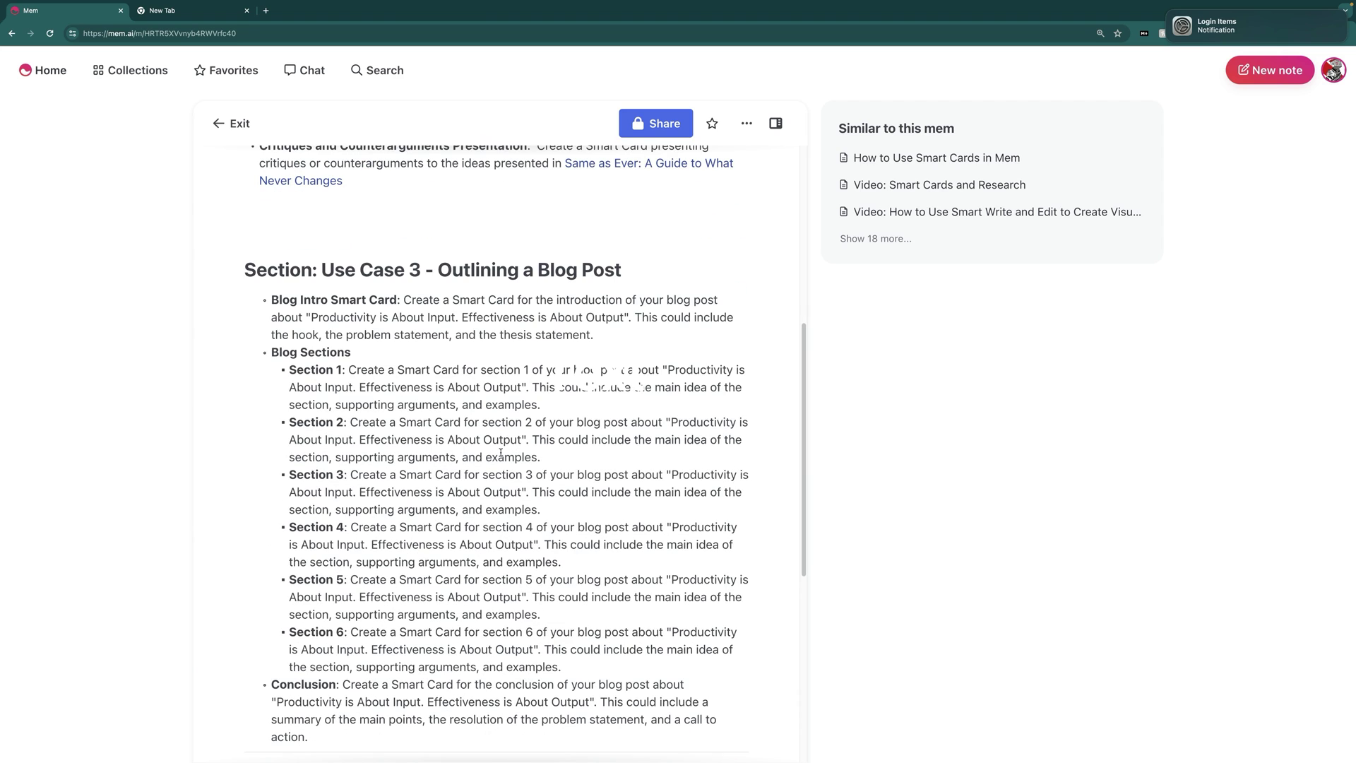
scroll(500, 452, down, 2)
scroll(500, 453, up, 2)
scroll(501, 452, down, 5)
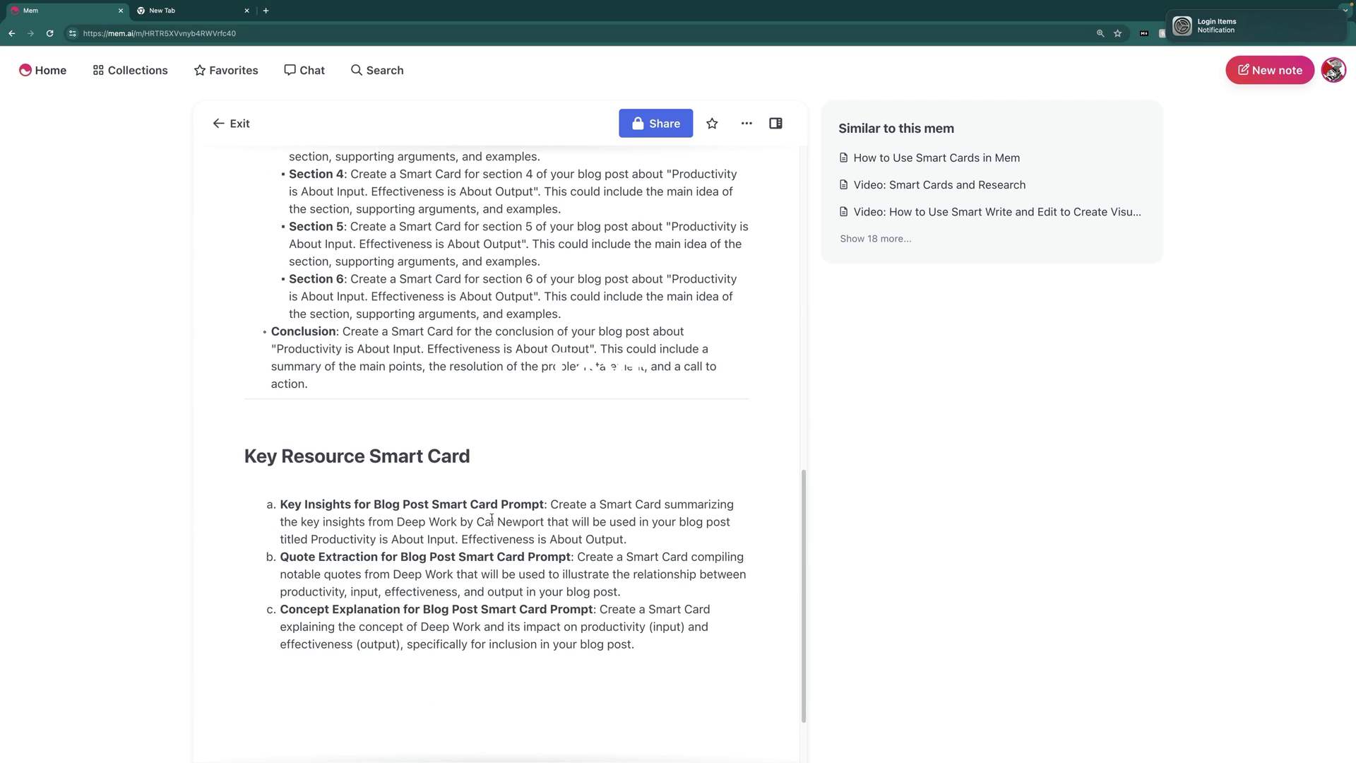
scroll(497, 513, up, 10)
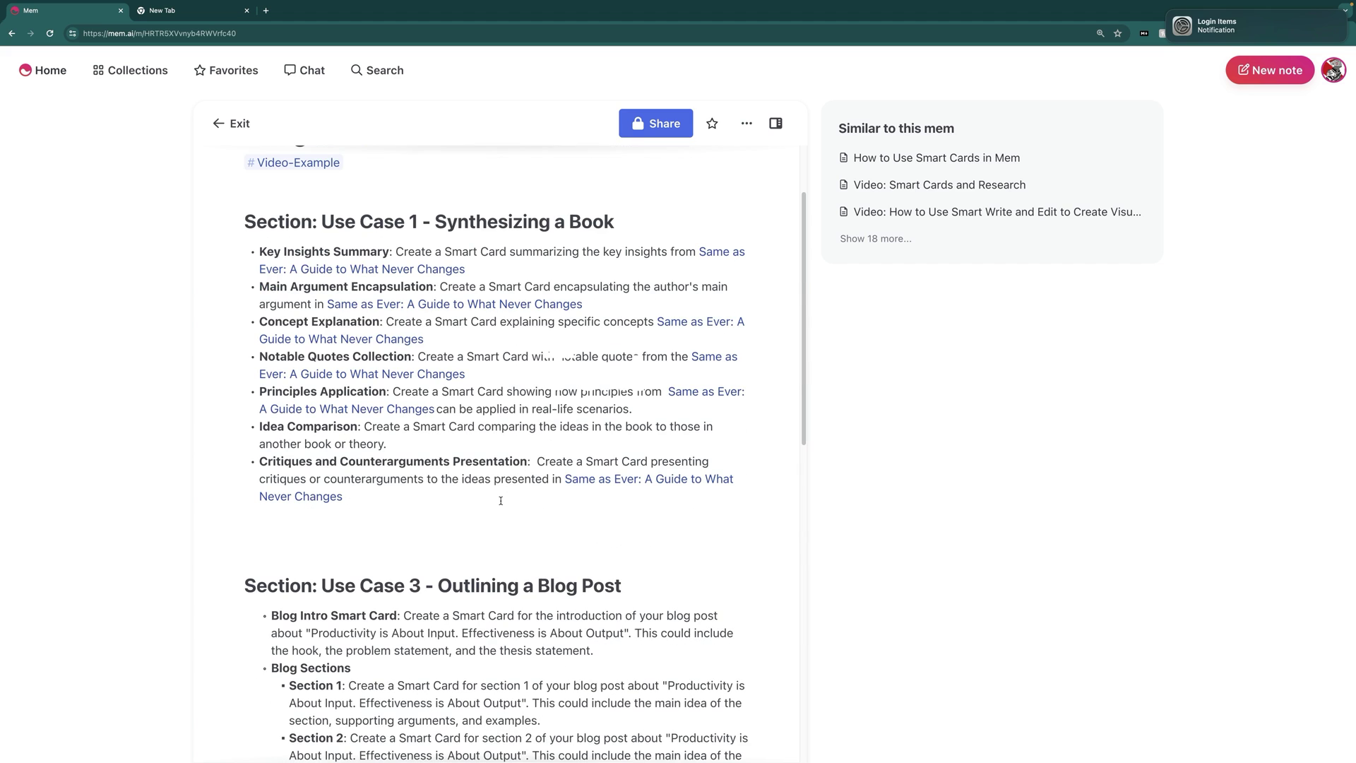